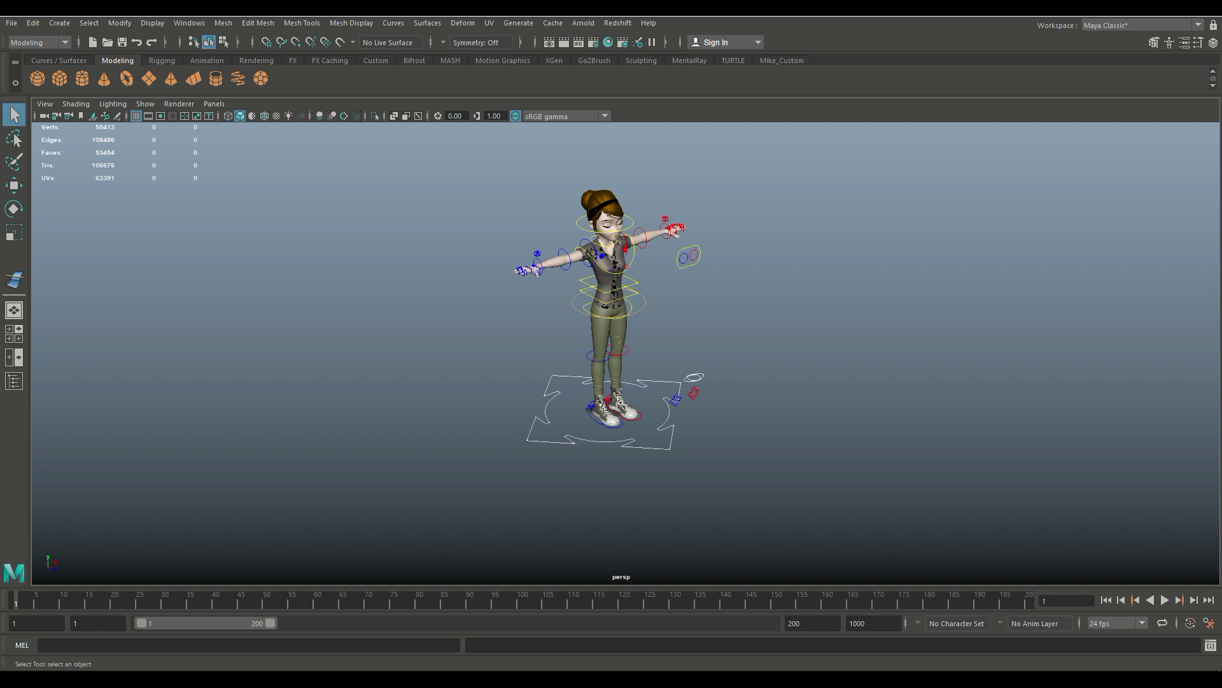
Rotate the right shoulder (clavicle) control down so the arm drops out of the T-pose
left_click_drag(621, 318, 642, 296, "alt")
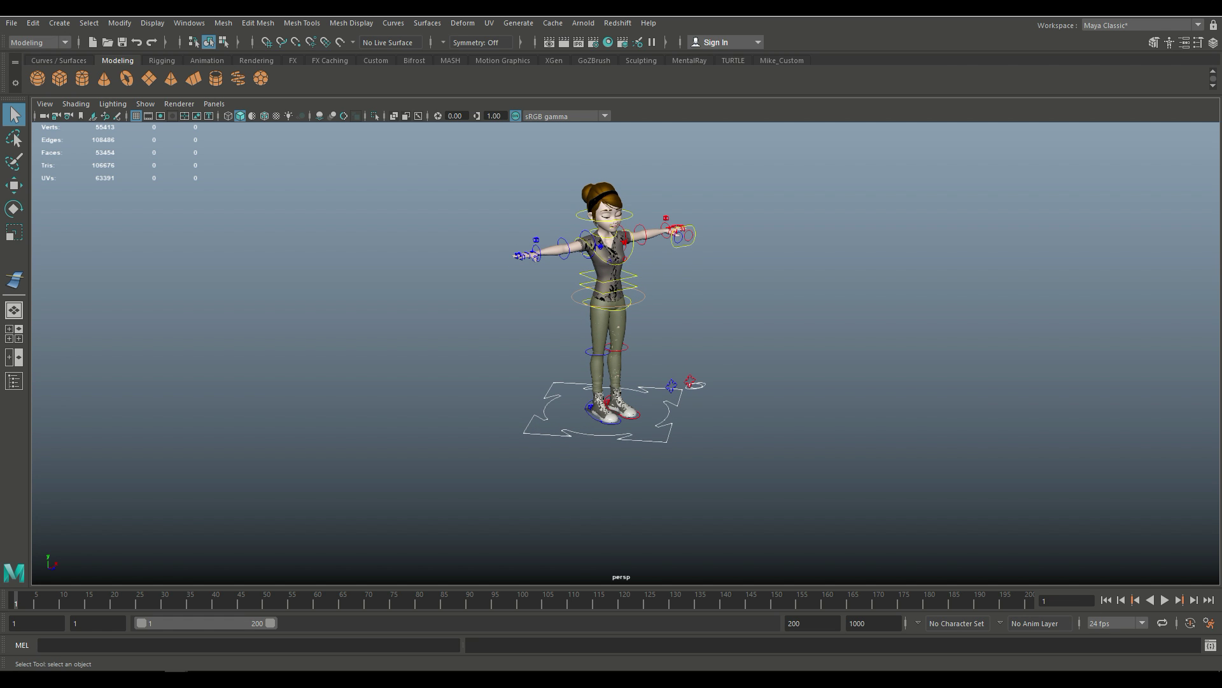
scroll(673, 281, "up", 5)
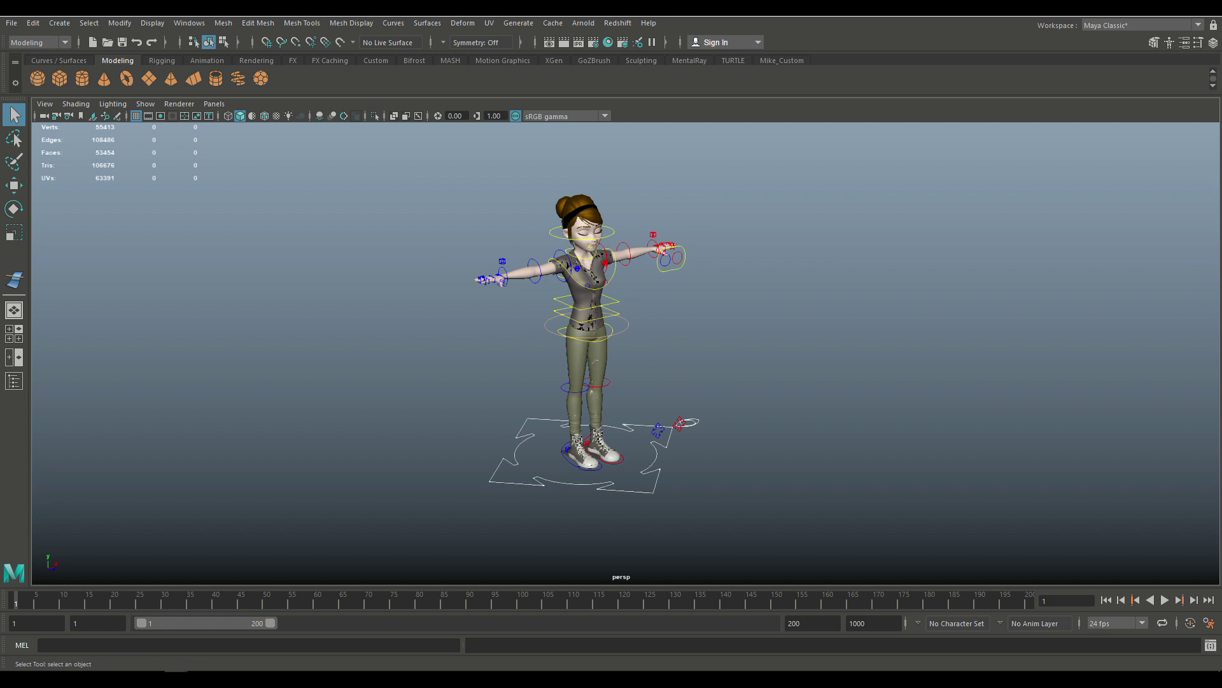
middle_click_drag(673, 281, 700, 291, "alt")
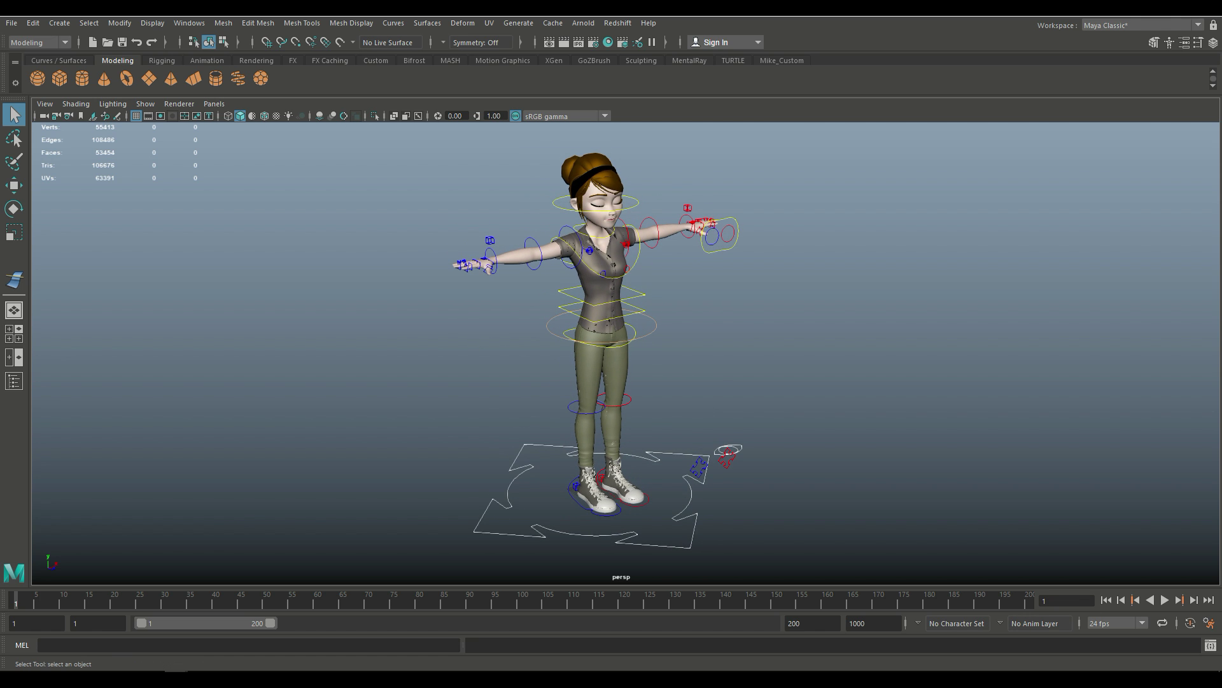
left_click(562, 248)
key("e")
mouse_move(512, 251)
left_mouse_down()
mouse_move(531, 213)
mouse_move(535, 291)
mouse_move(503, 261)
left_mouse_up()
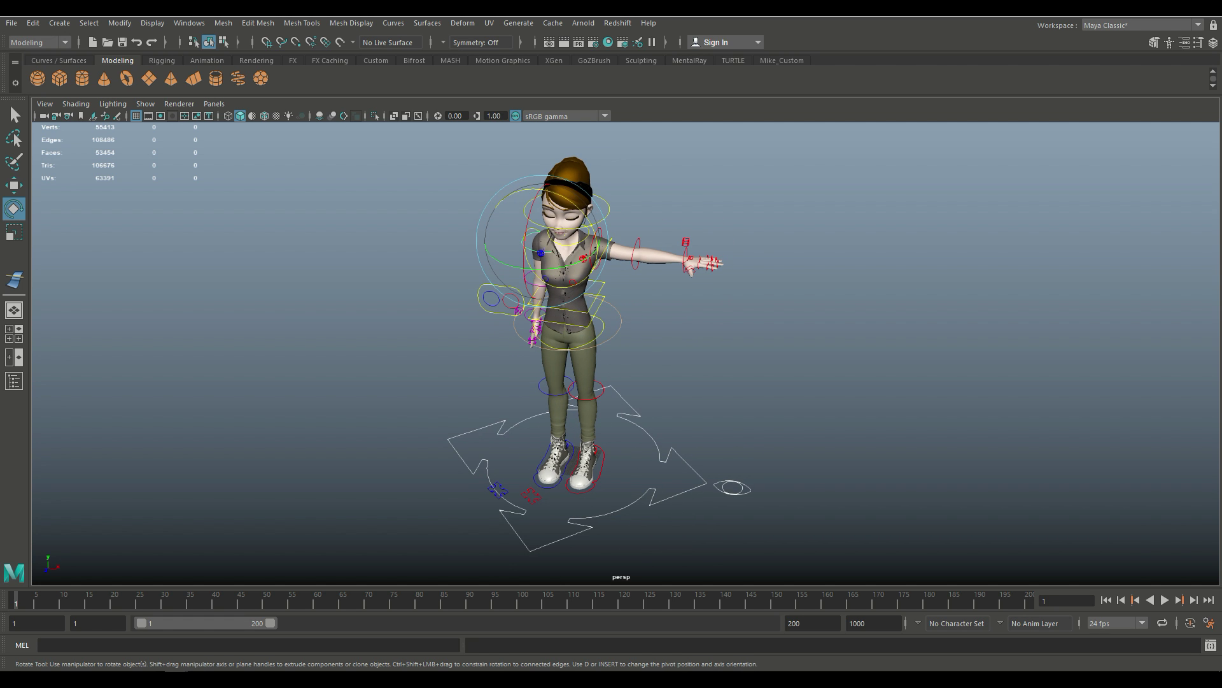
Frame the upper body and rotate the other arm down to hang at her side
key("f")
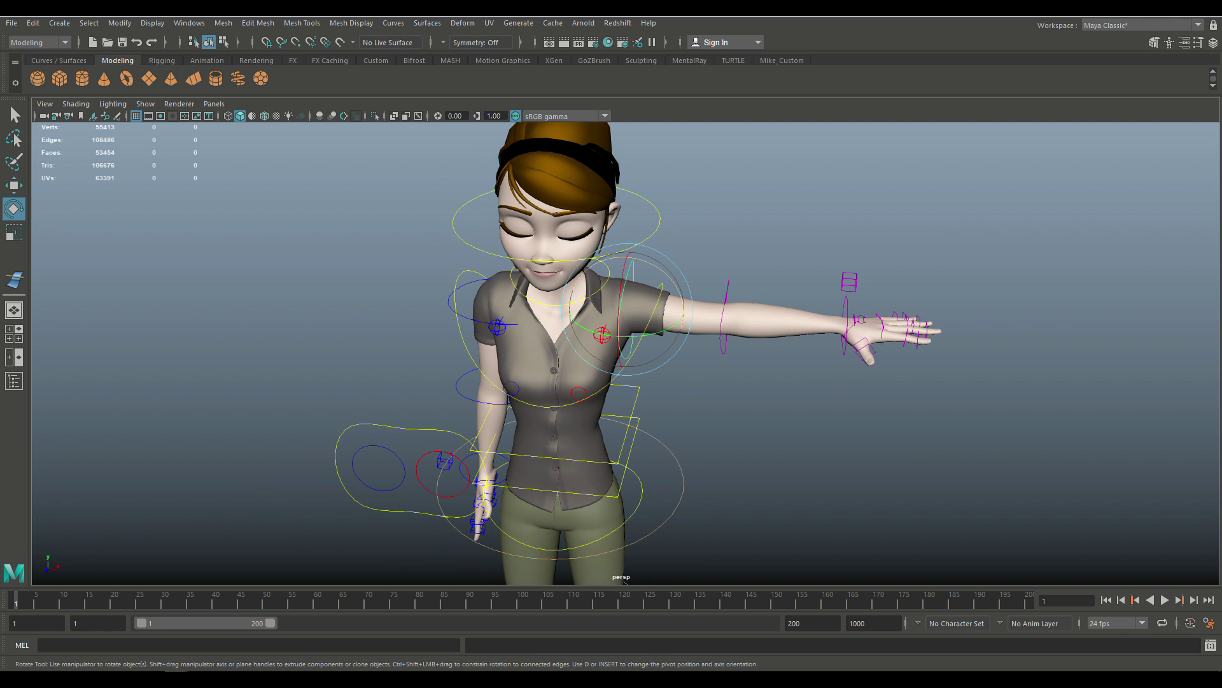
left_click_drag(684, 308, 636, 363)
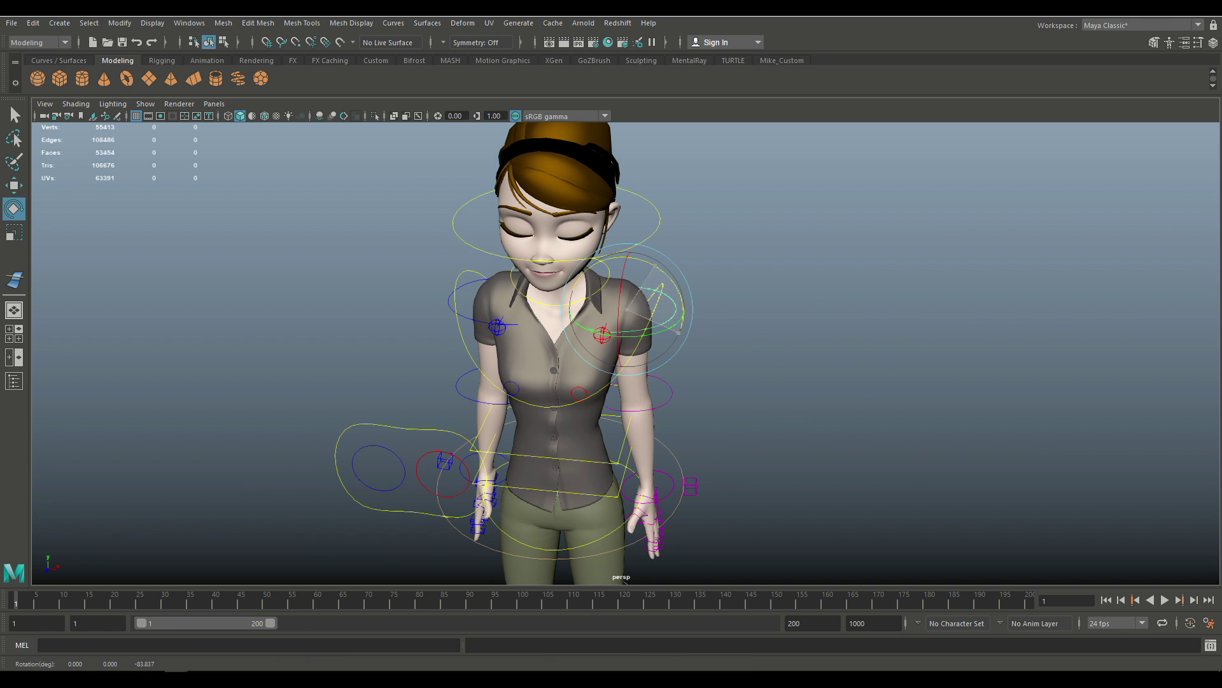
left_click_drag(626, 581, 723, 548, "alt")
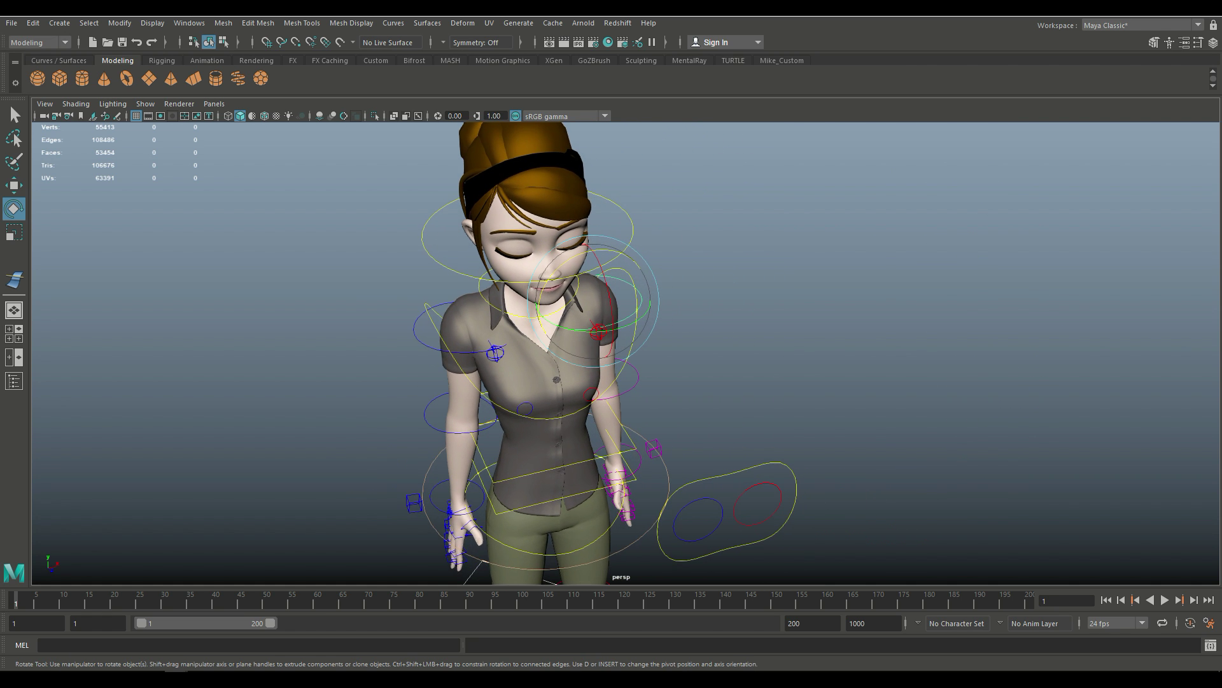
scroll(510, 350, "up", 5)
scroll(509, 350, "down", 5)
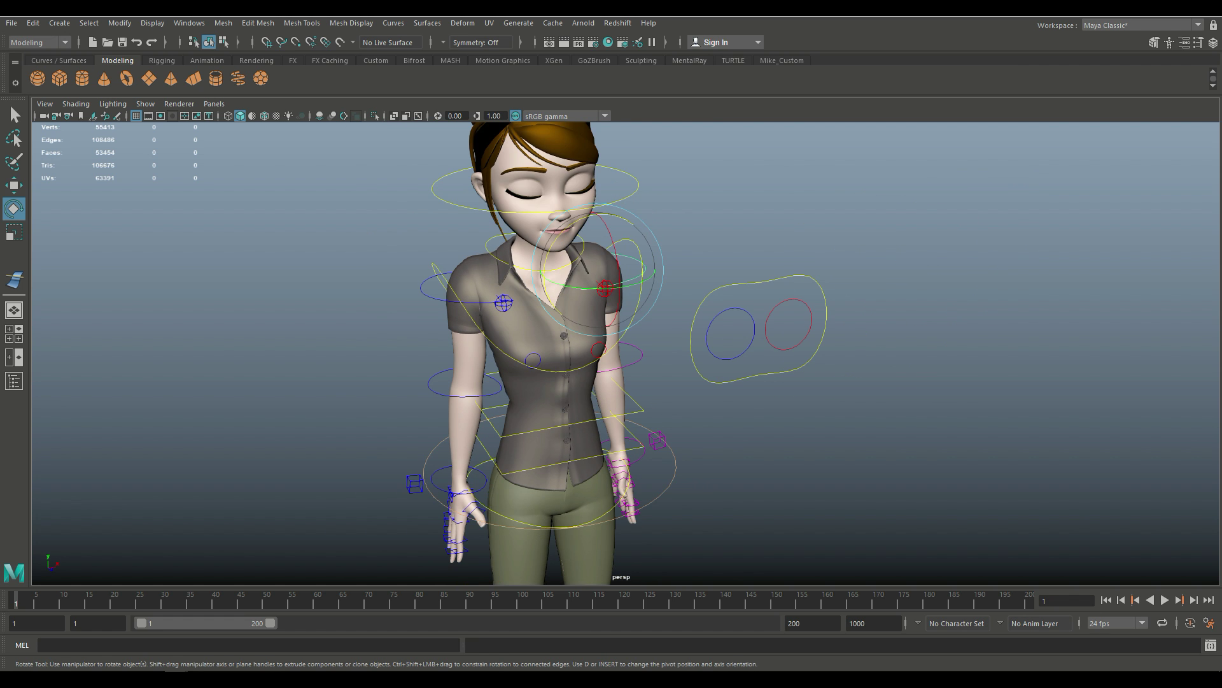
left_click_drag(722, 549, 697, 547, "alt")
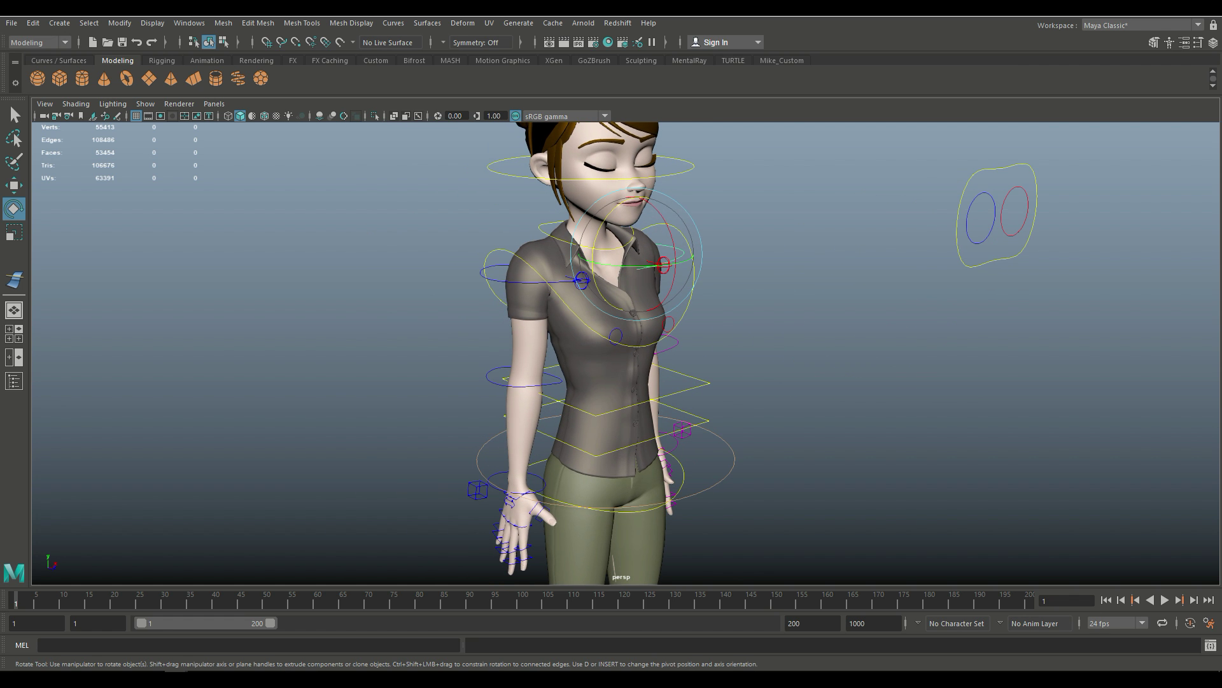
Rotate the FK upper-arm and wrist controls to bend the first arm forward, hand held out
left_click(523, 380)
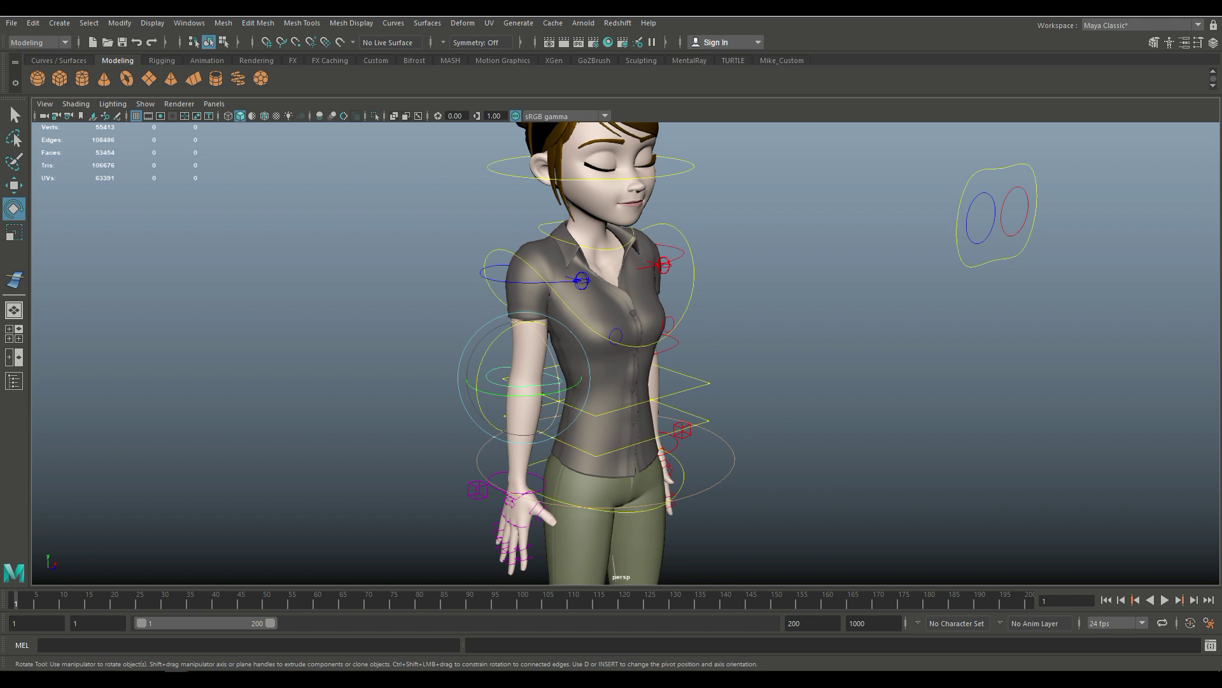
left_click_drag(560, 385, 499, 416)
left_click(575, 413)
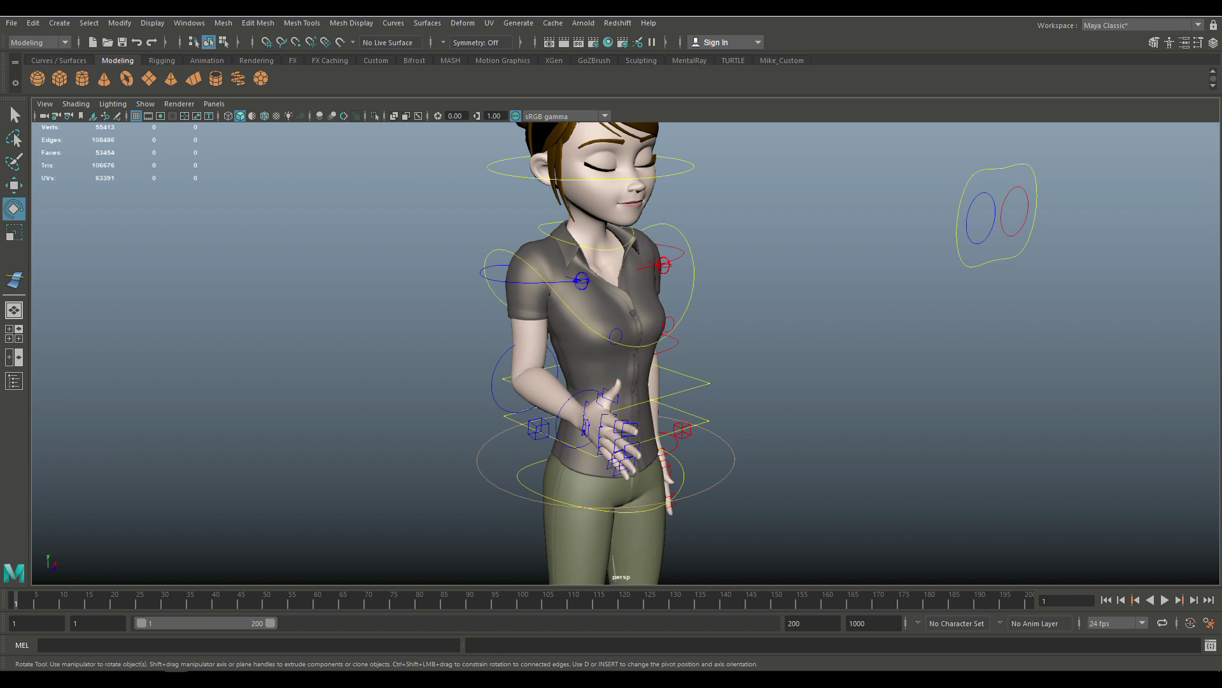
left_click_drag(592, 445, 613, 463)
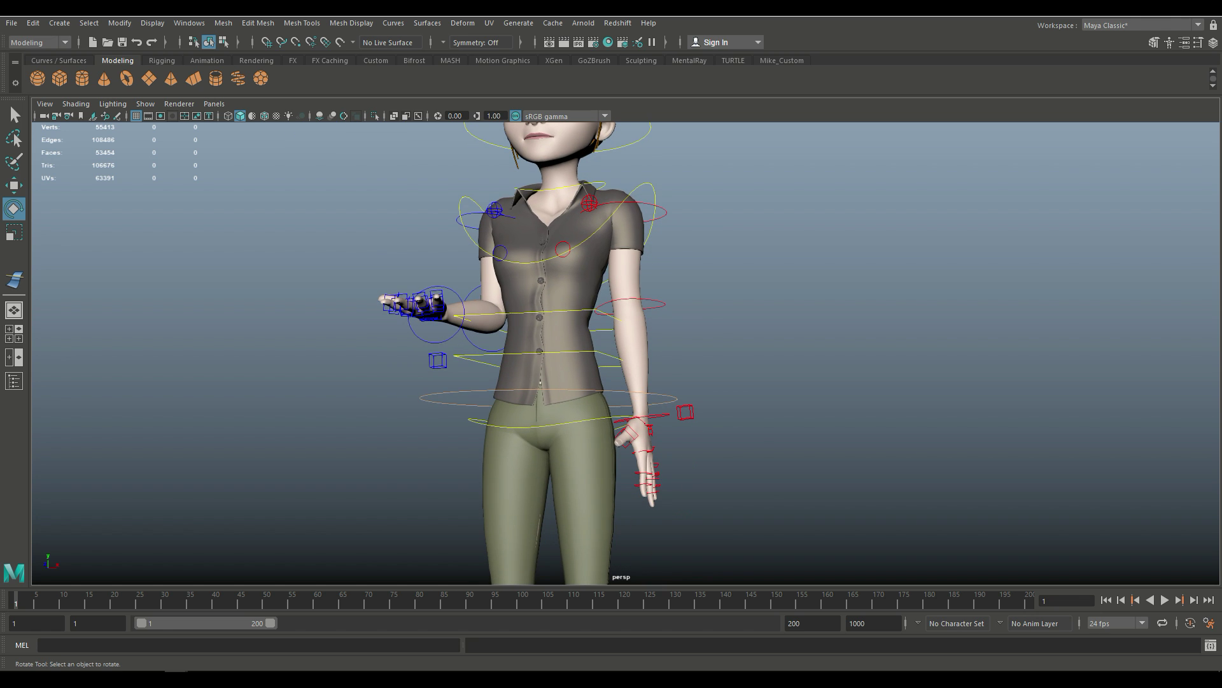
Select the arm settings control and show its attributes in a floating Channel Box
left_click(685, 412)
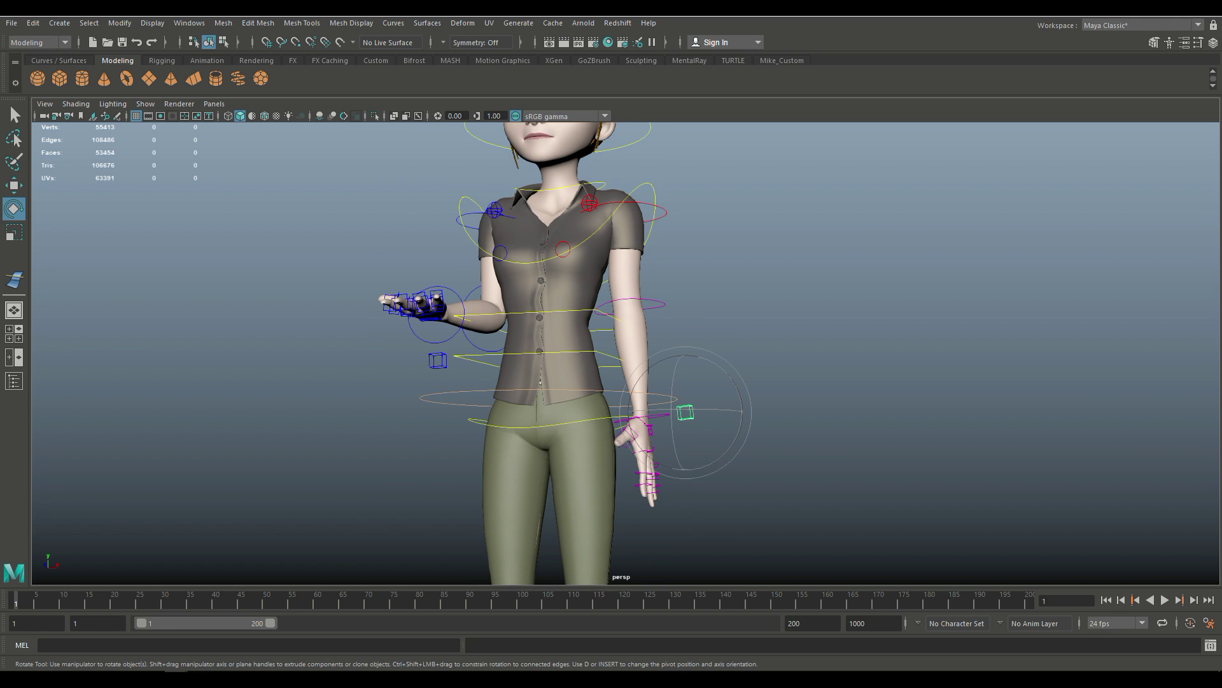
key("ctrl+a")
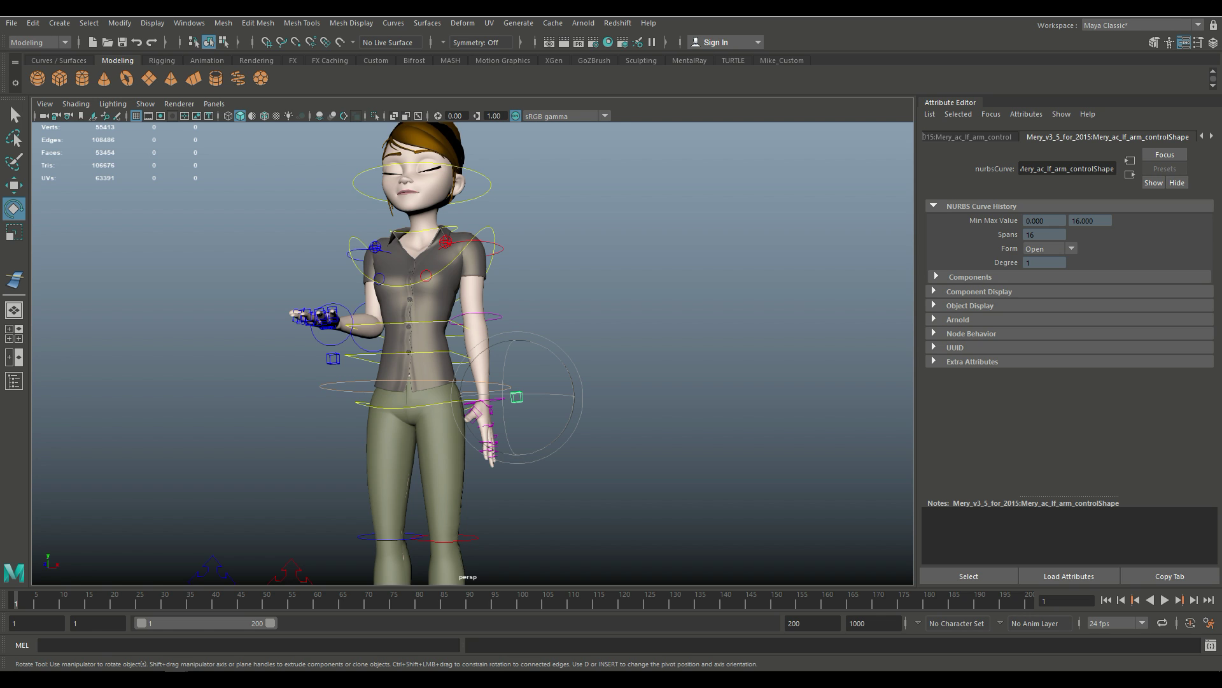
left_click(1213, 42)
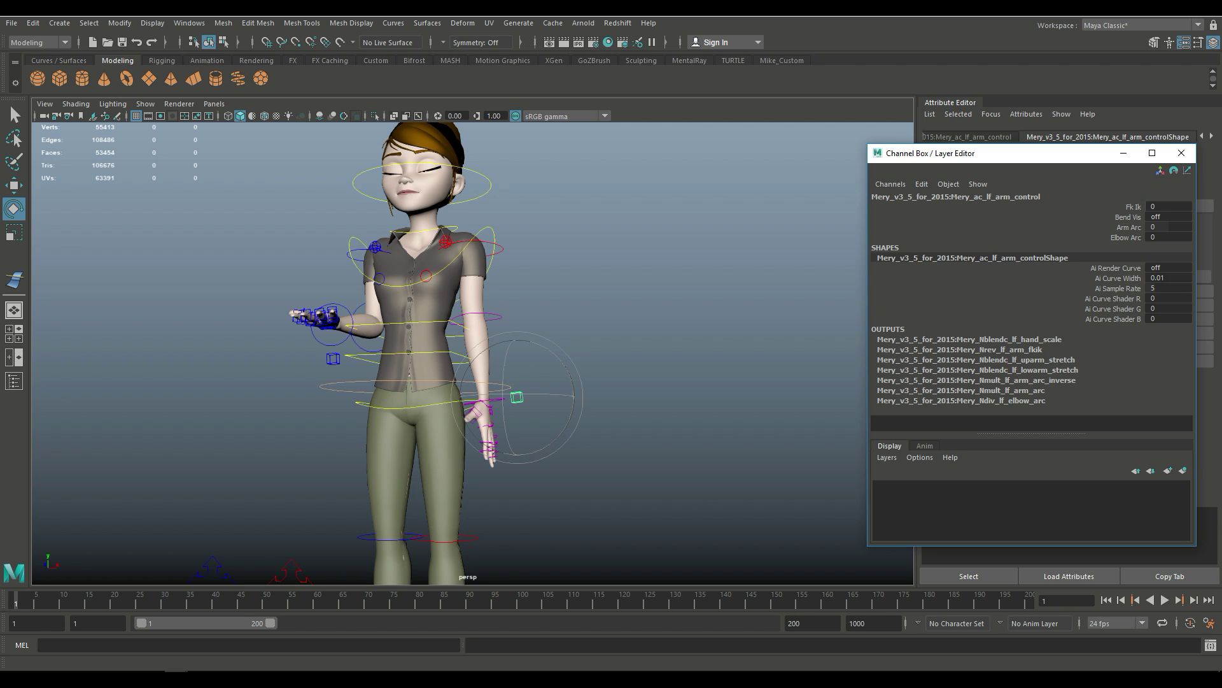
key("e")
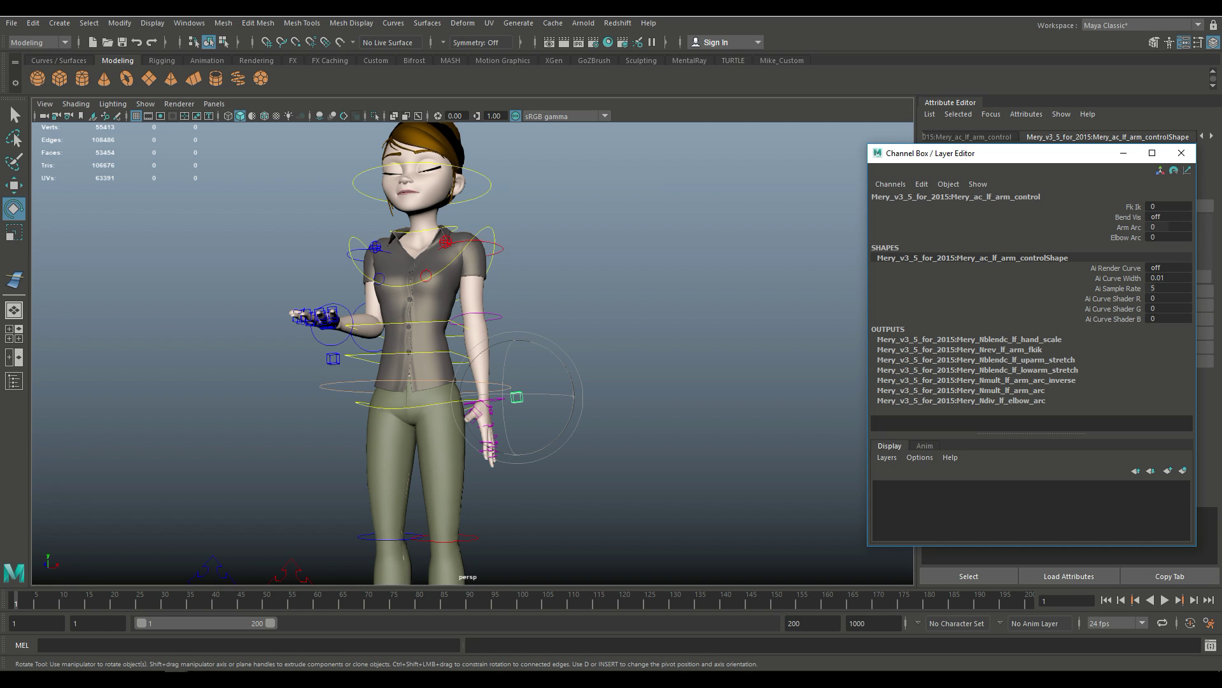
Set the arm's Fk Ik value to 1 and select the IK hand control
double_click(1168, 206)
key("Return")
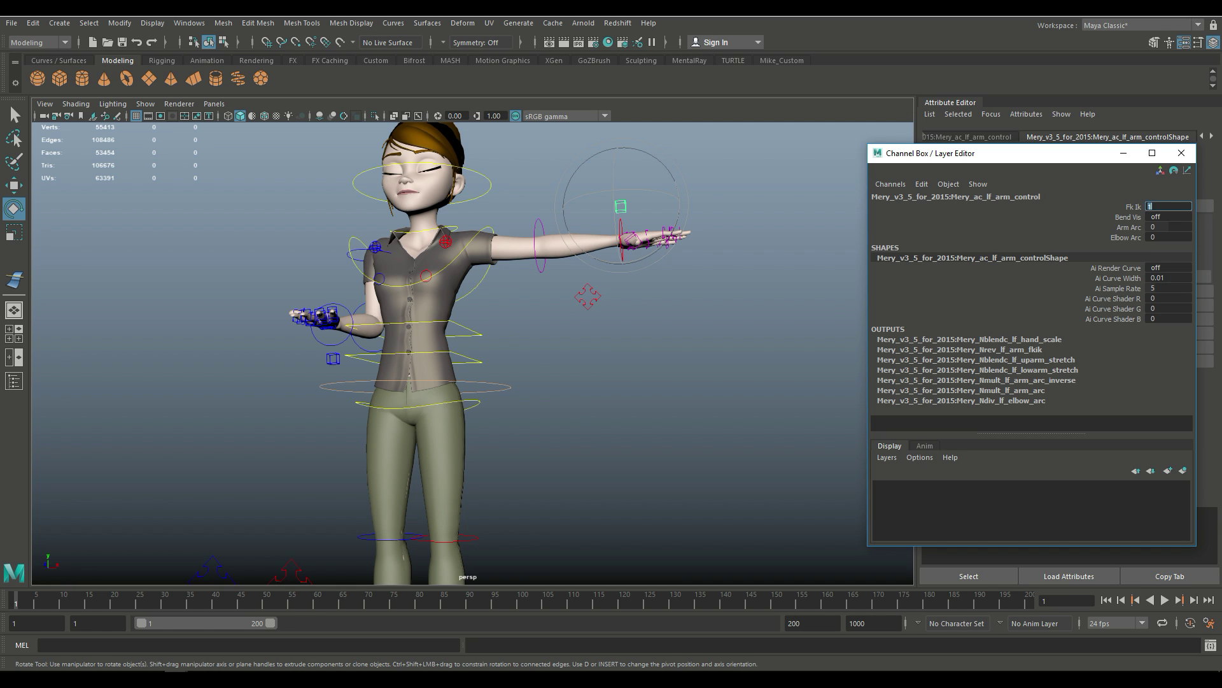
left_click_drag(446, 350, 484, 331, "alt")
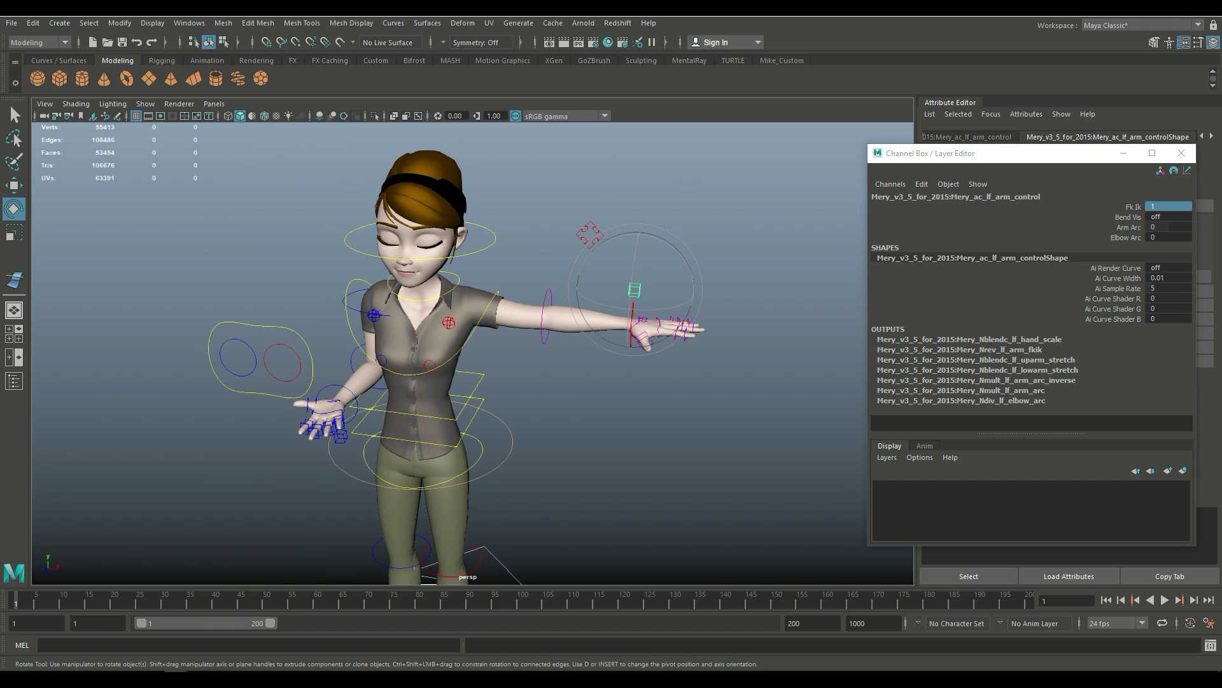
scroll(471, 350, "up", 3)
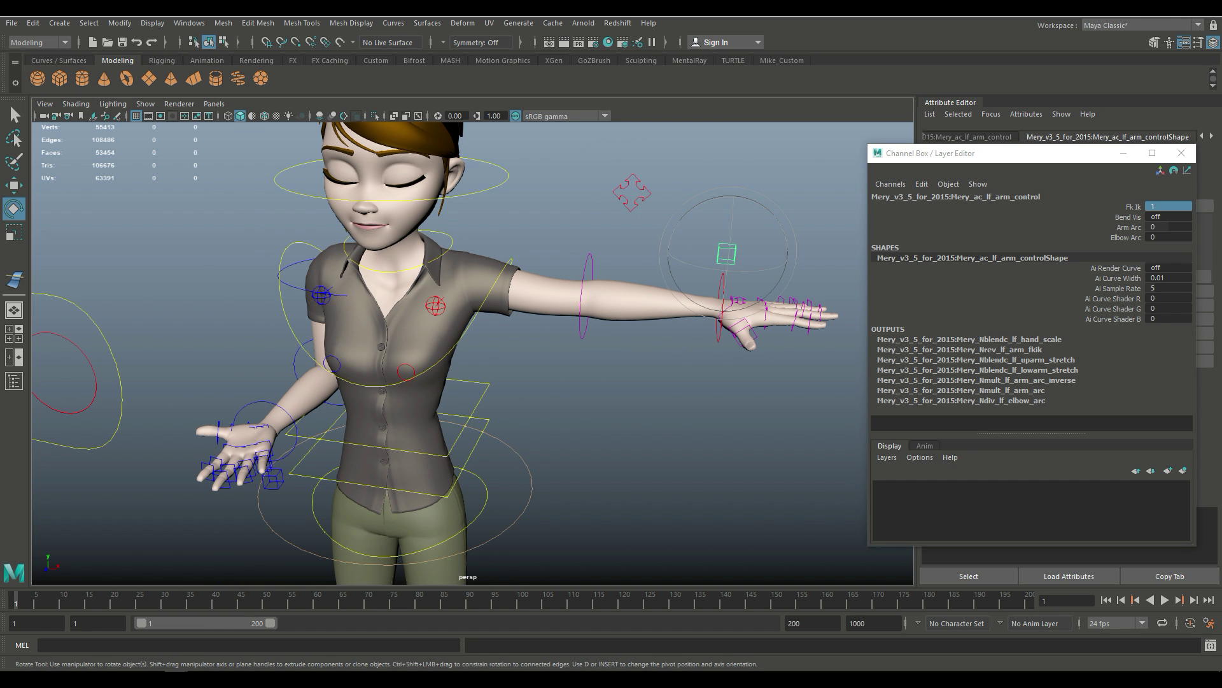
left_click(738, 328)
Try moving the IK hand to the chest, undo it, then set Fk Ik back to 0
key("w")
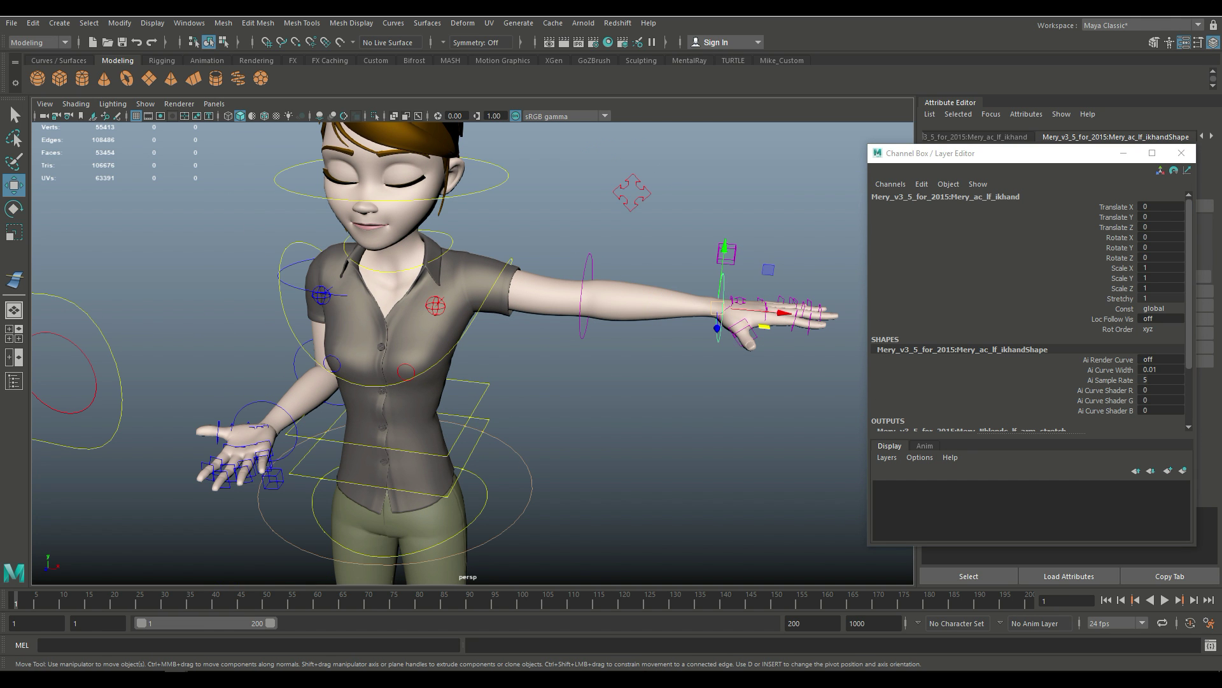
left_click_drag(718, 311, 608, 392)
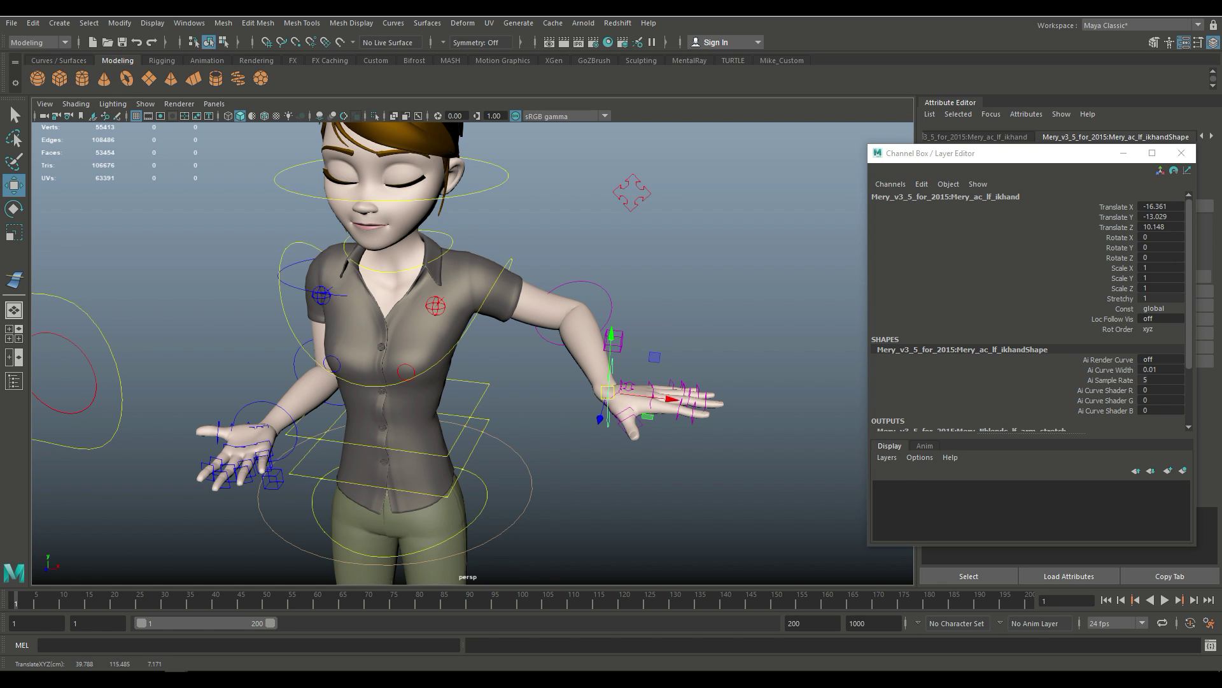
key("ctrl+z")
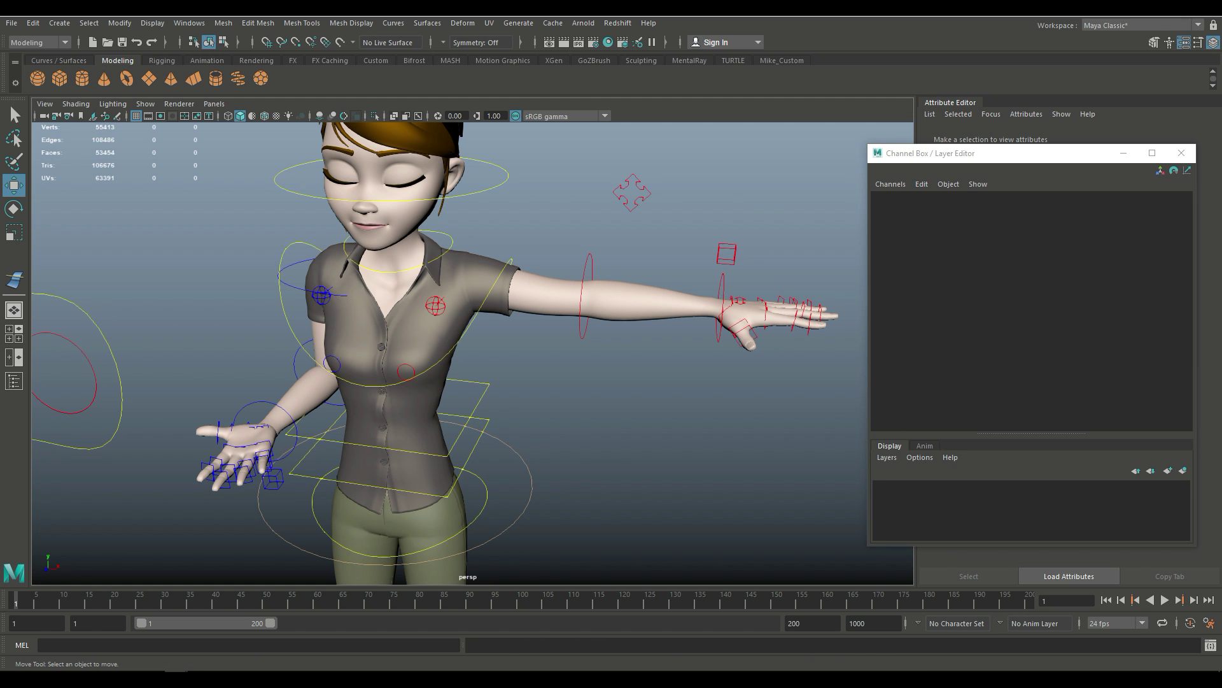
left_click(726, 253)
double_click(1153, 206)
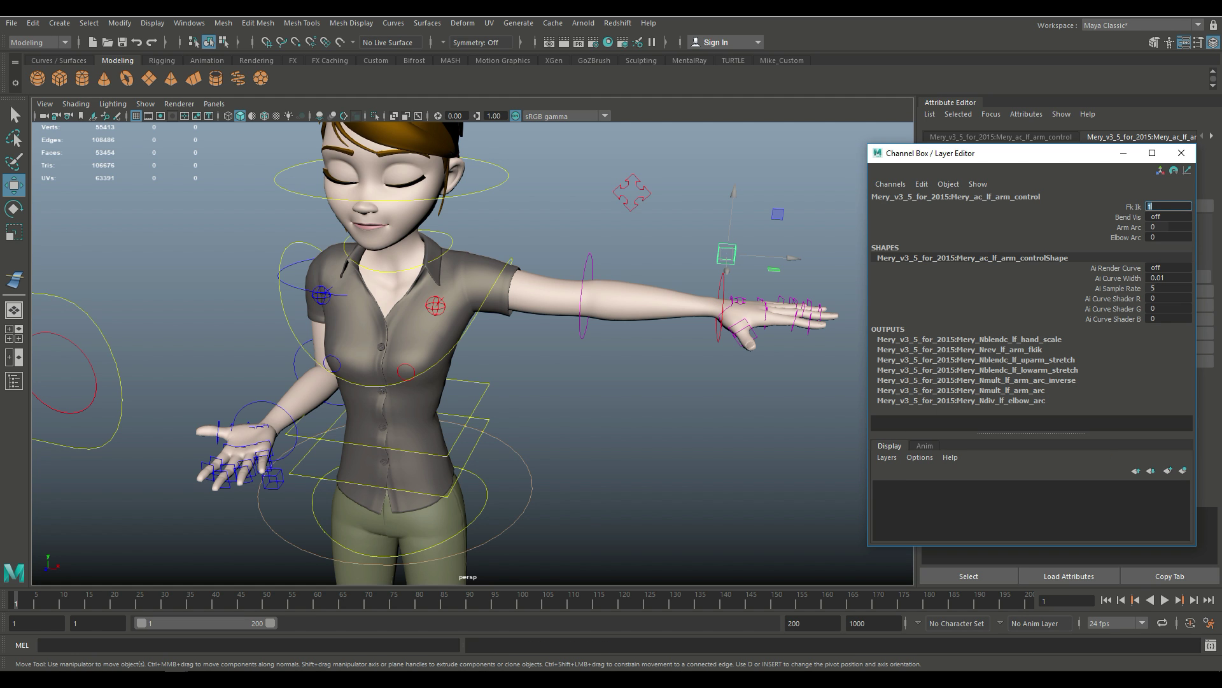
type("0")
key("Return")
Minimize the floating Channel Box window and orbit to a side view of the character
scroll(471, 350, "down", 5)
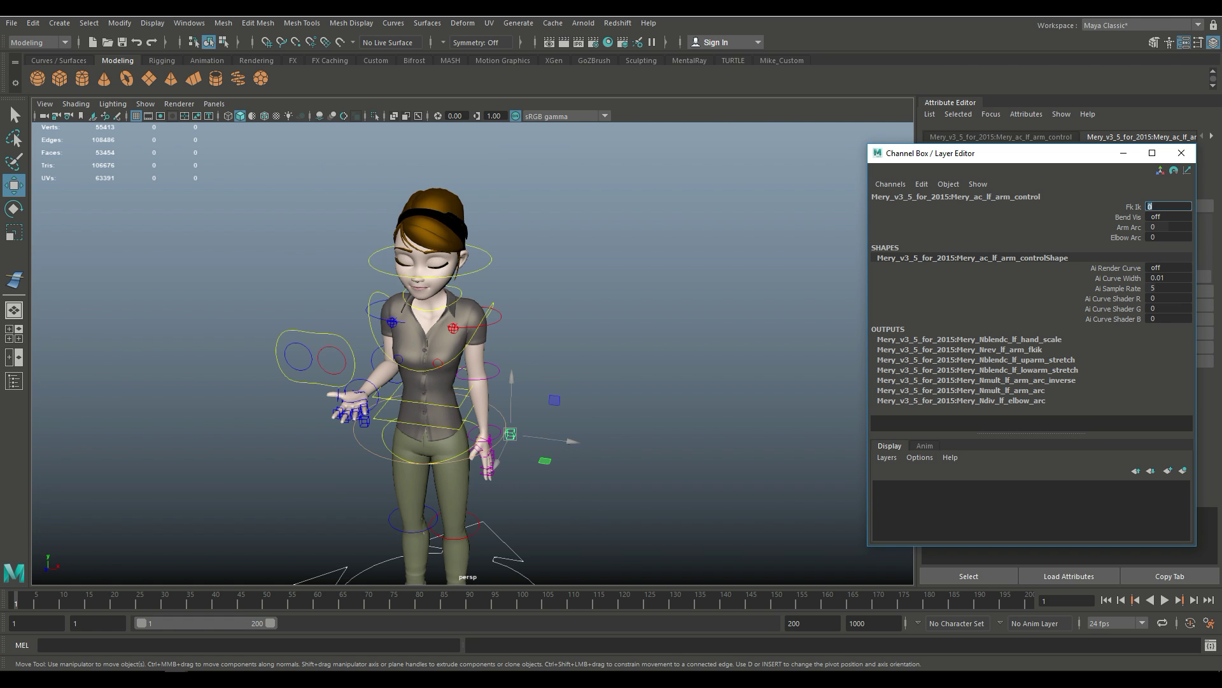
scroll(472, 350, "up", 2)
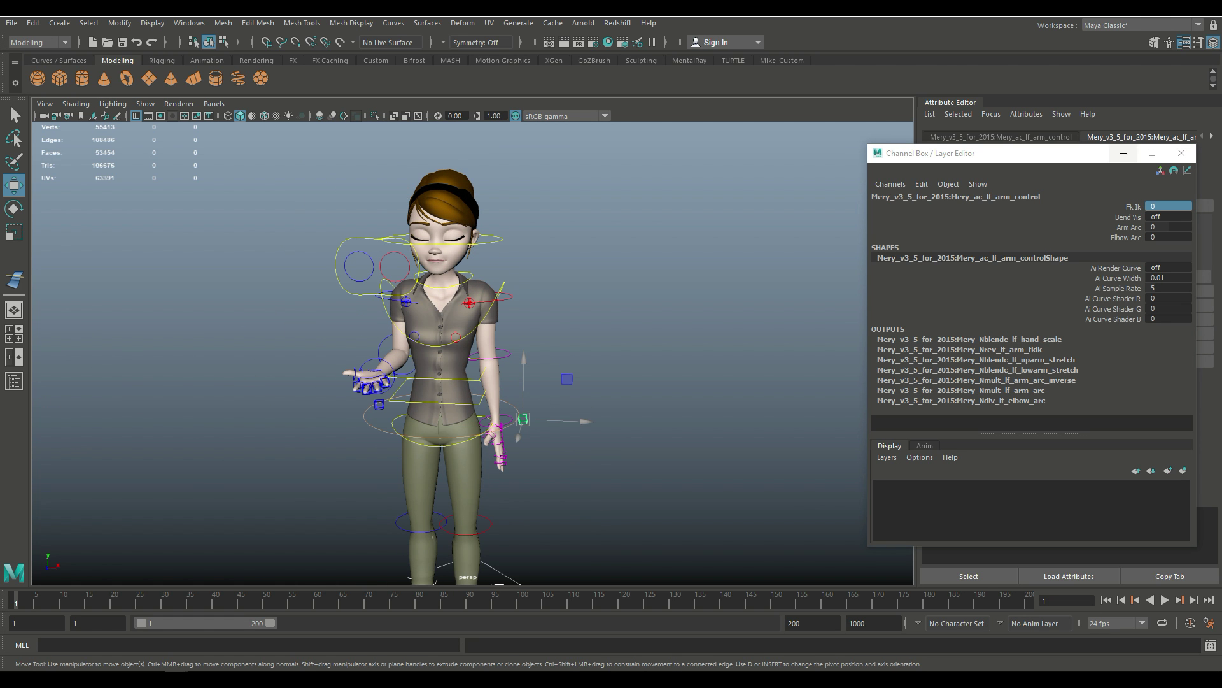
left_click(1124, 153)
scroll(471, 350, "up", 3)
left_click_drag(472, 350, 369, 350, "alt")
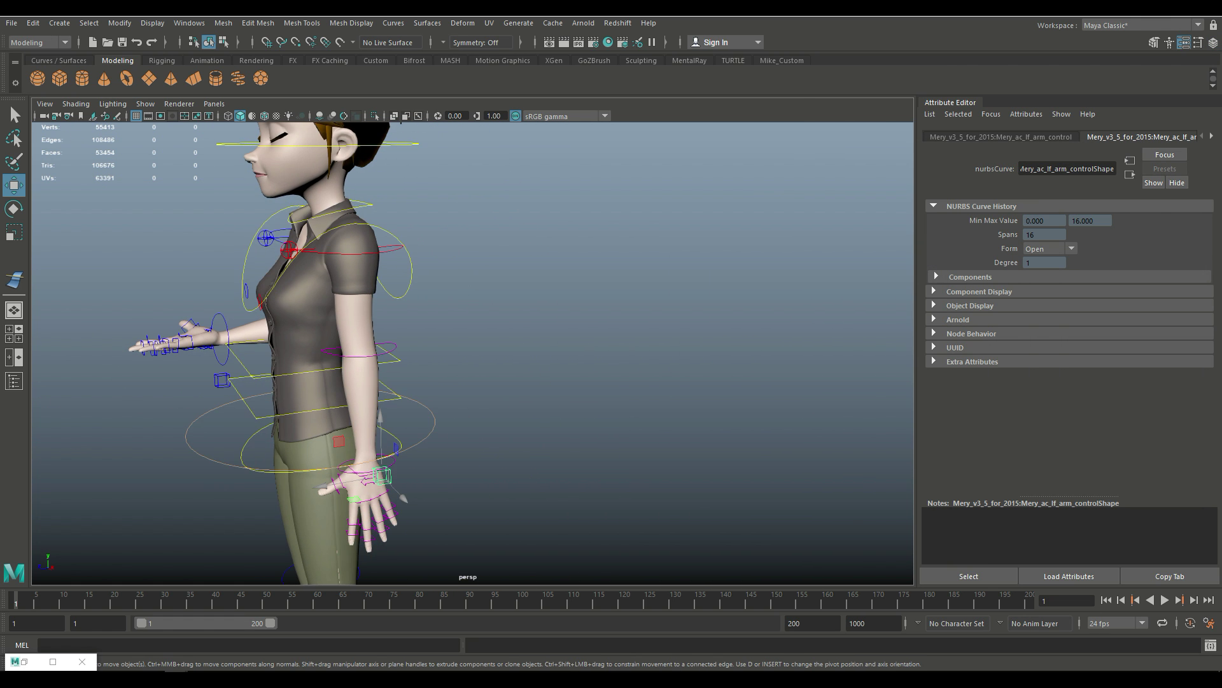
Rotate the forearm control to bend the arm at the elbow
left_click(503, 327)
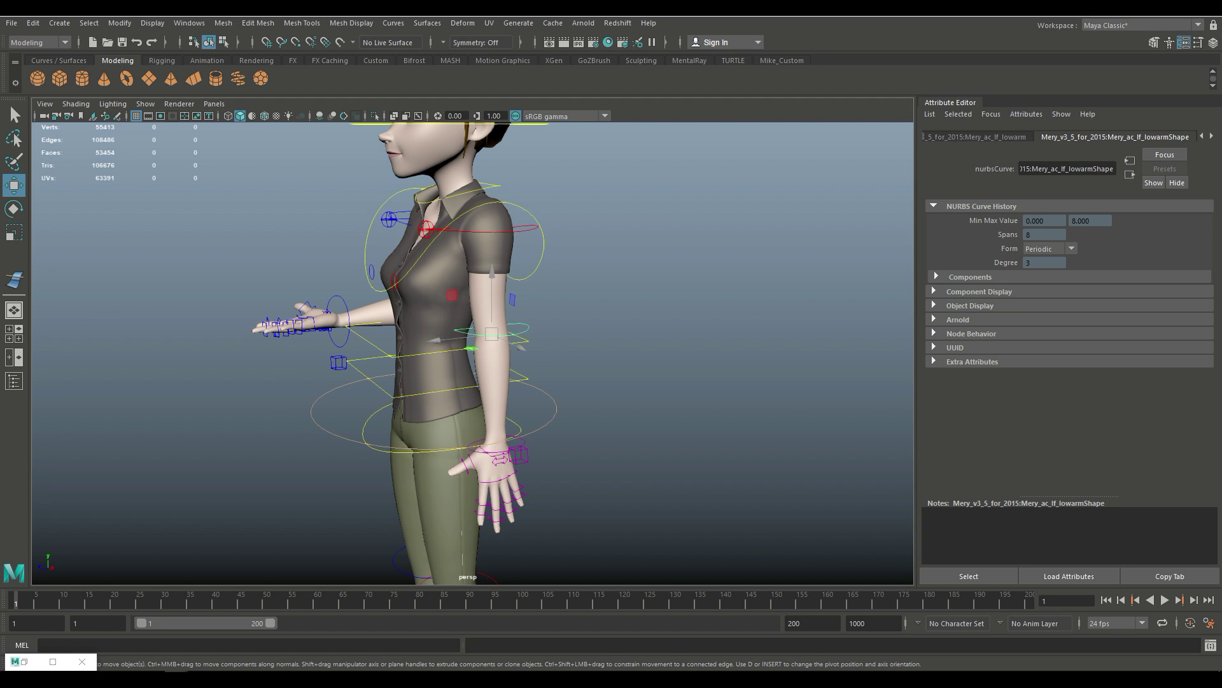
key("e")
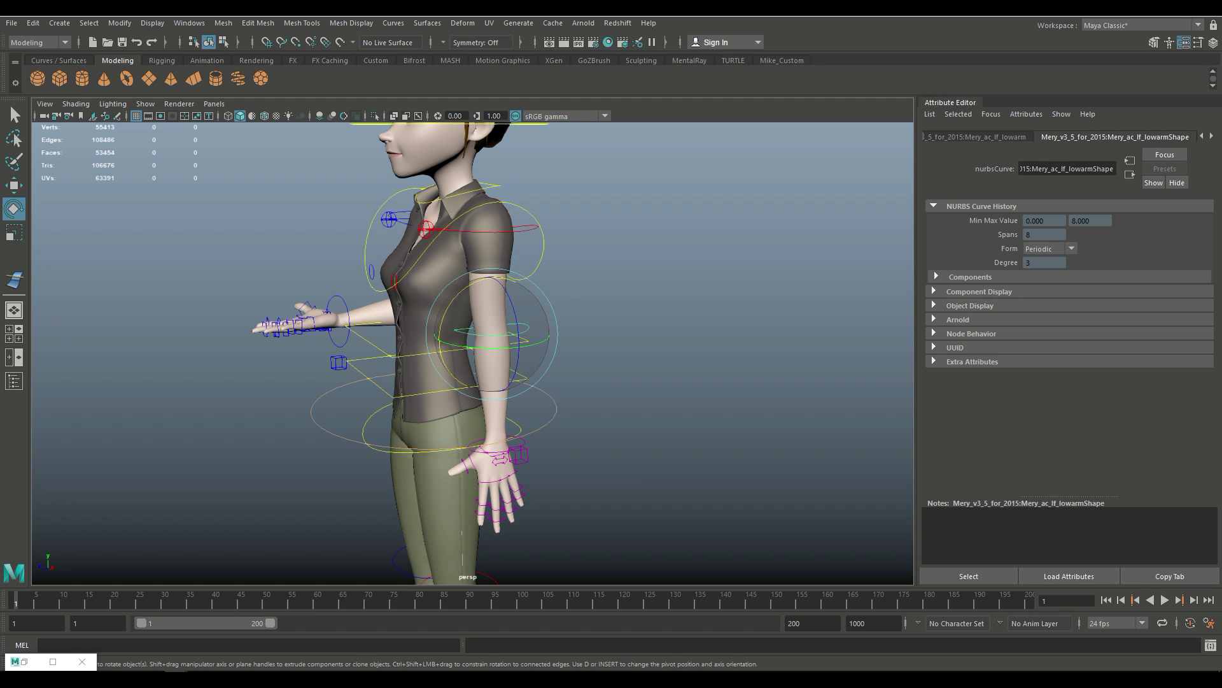
left_click_drag(464, 299, 573, 296)
scroll(472, 353, "up", 8)
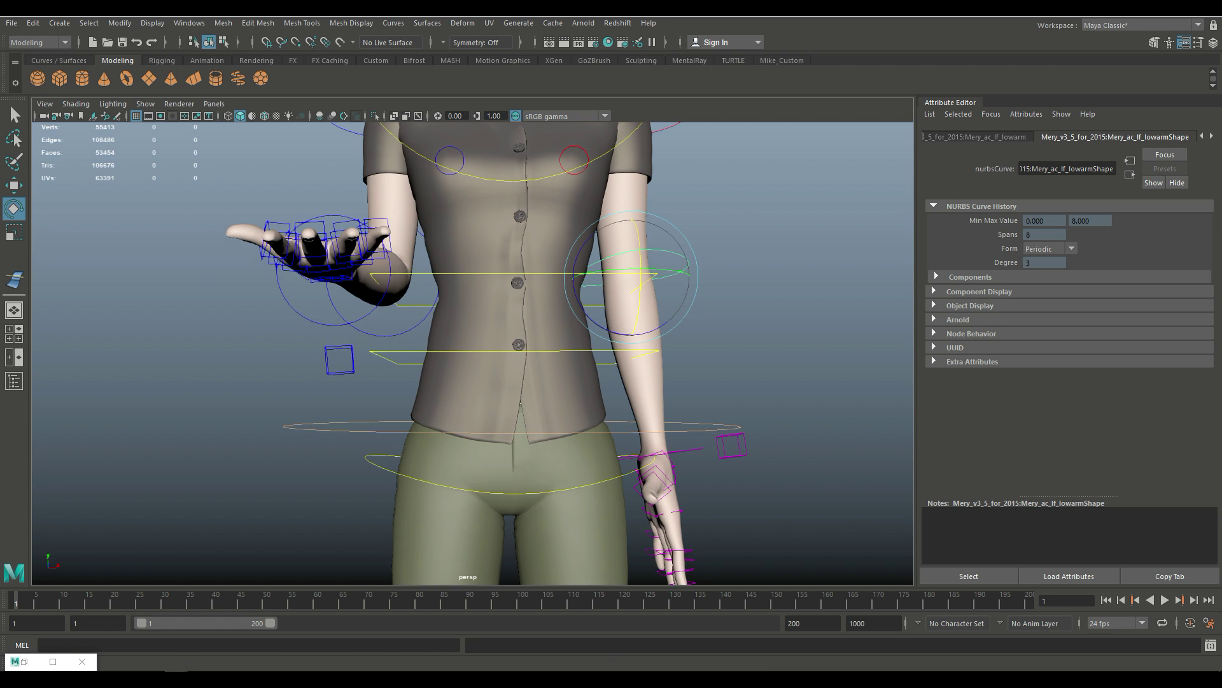
left_click_drag(472, 353, 472, 338, "alt")
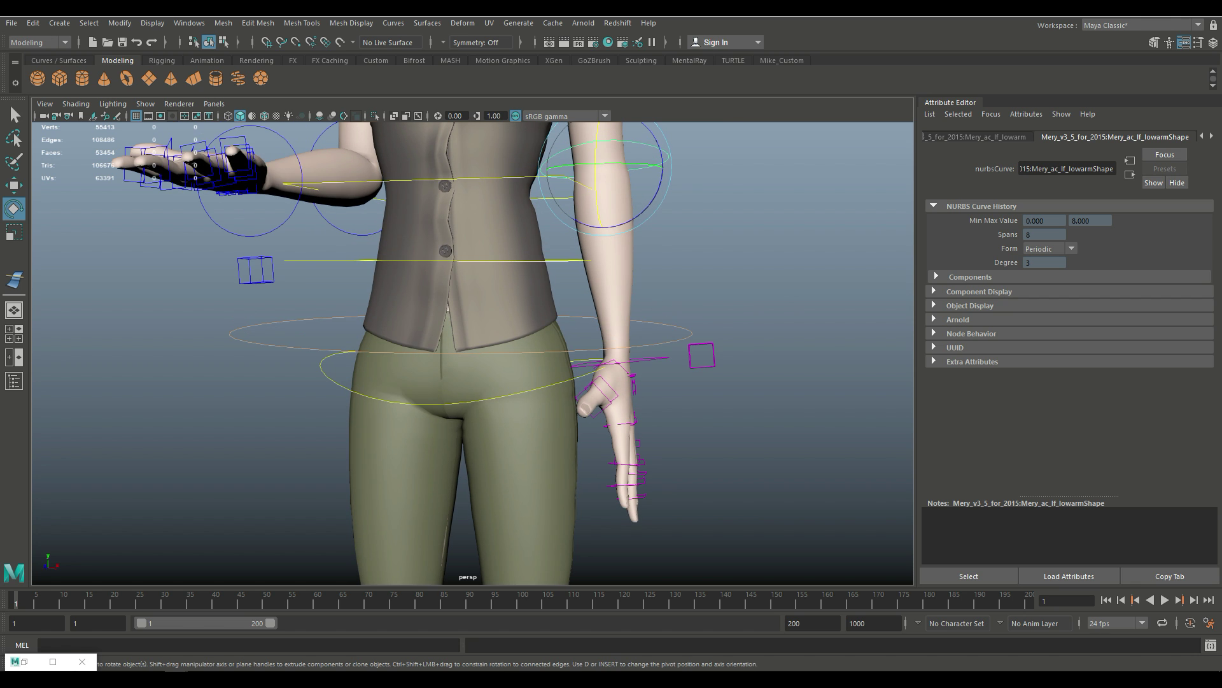
Turn the left FK hand slightly at the wrist and angle the thumb downward
left_click(662, 358)
left_click_drag(676, 349, 560, 344)
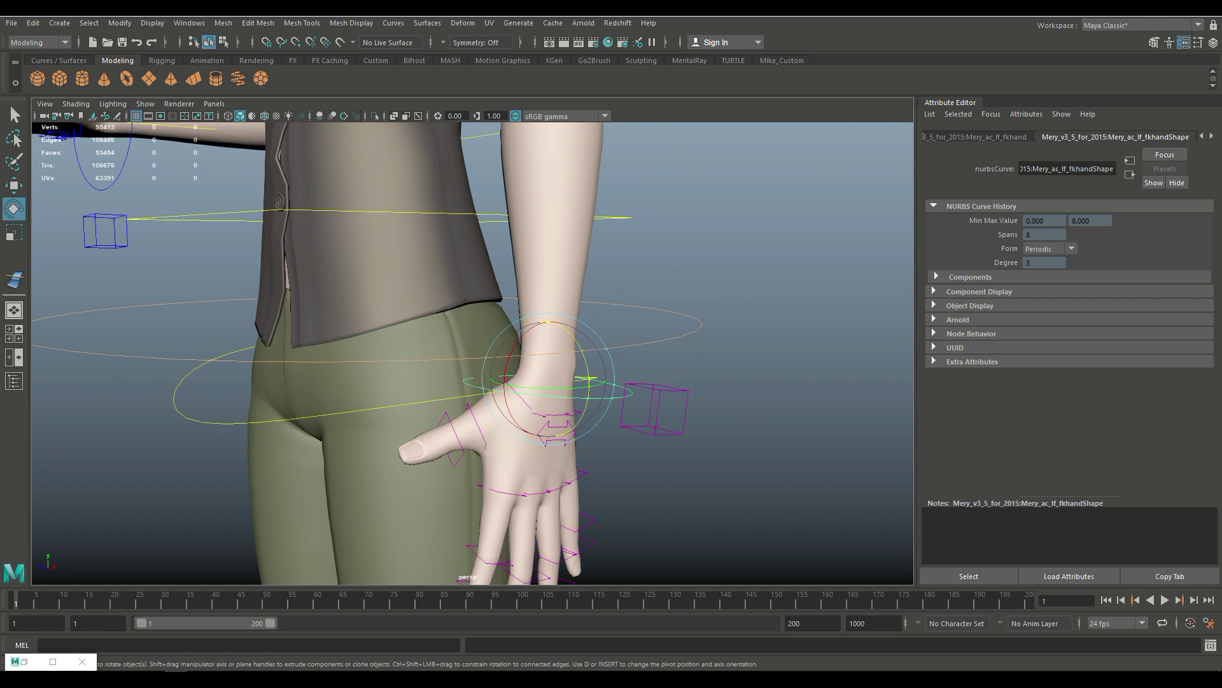
key("Escape")
left_click(460, 440)
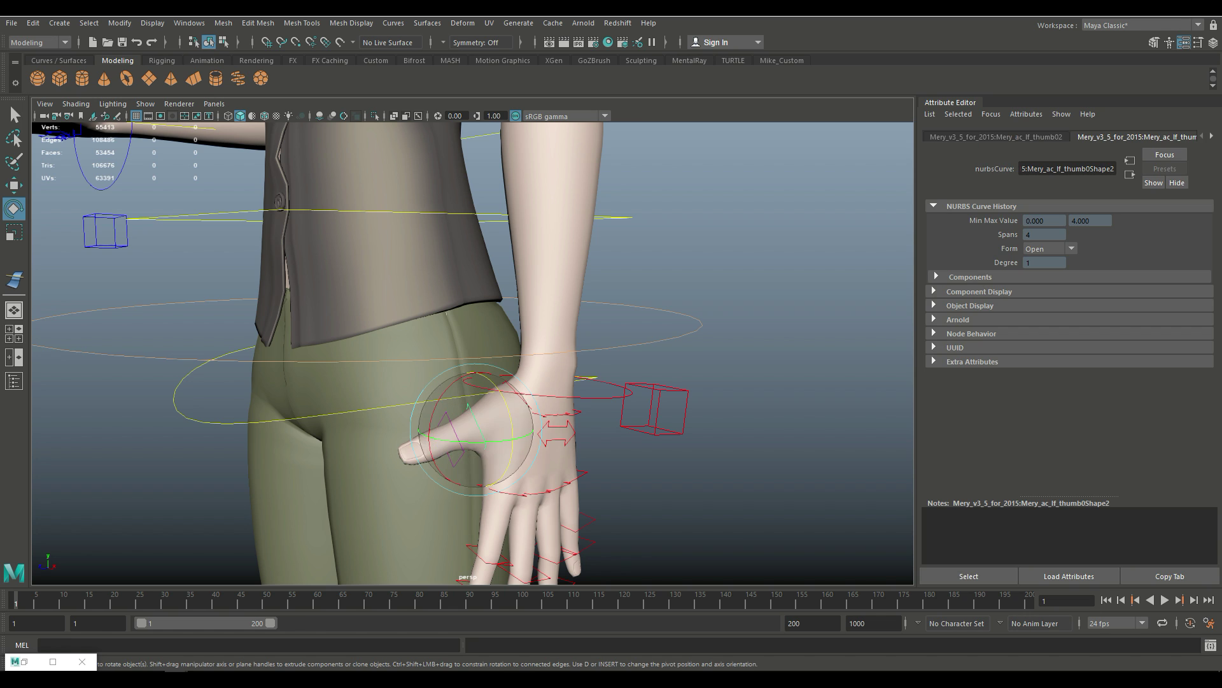
left_click_drag(484, 446, 489, 471)
key("Escape")
left_click(459, 439)
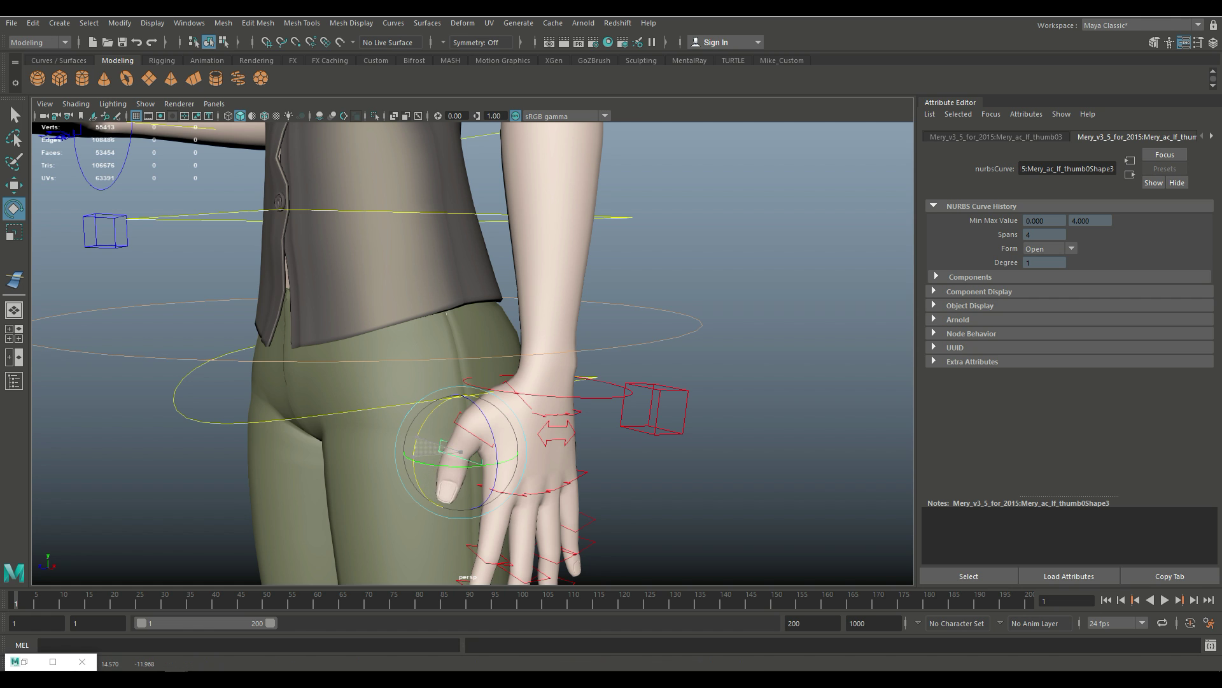
middle_click_drag(471, 414, 471, 287, "alt")
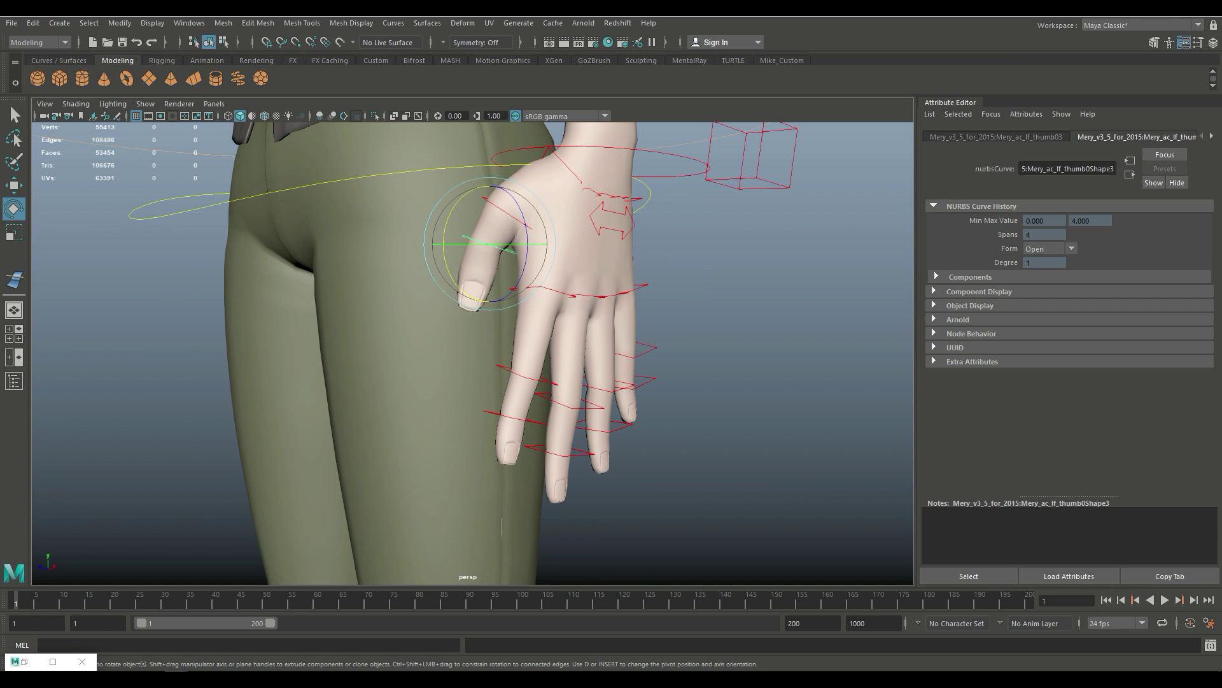
Select the index, pinky, middle and ring finger controls and curl the ring finger
left_click(541, 293)
scroll(472, 353, "up", 5)
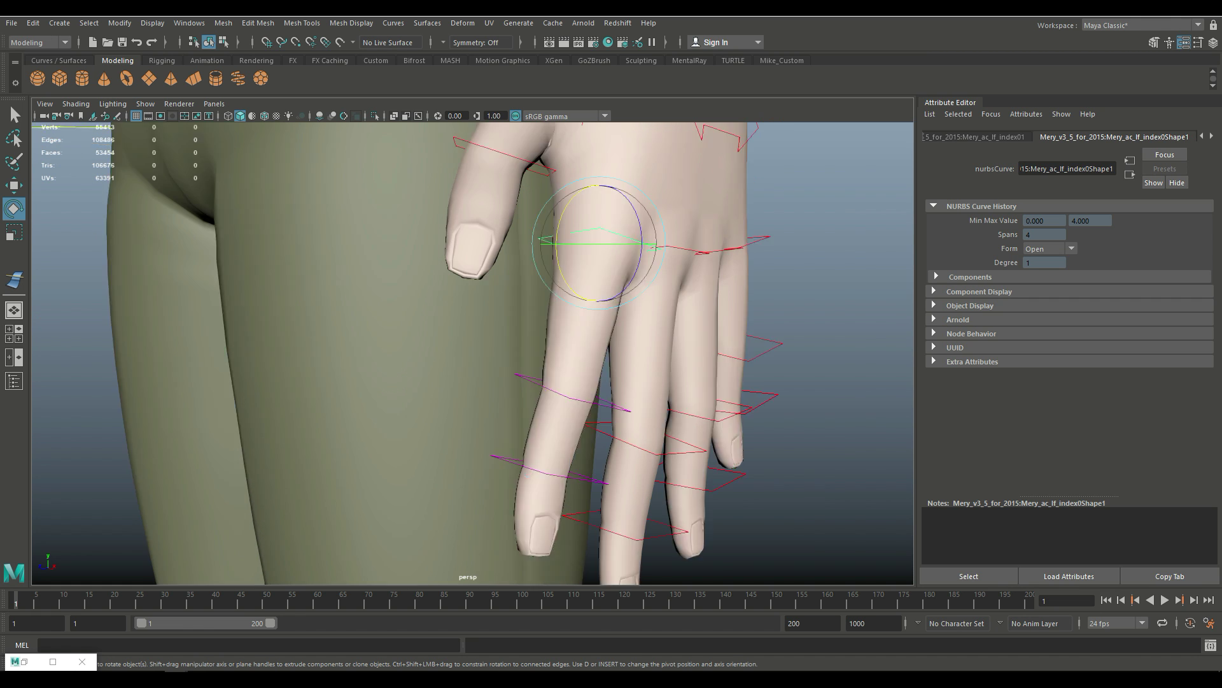
left_click(827, 205)
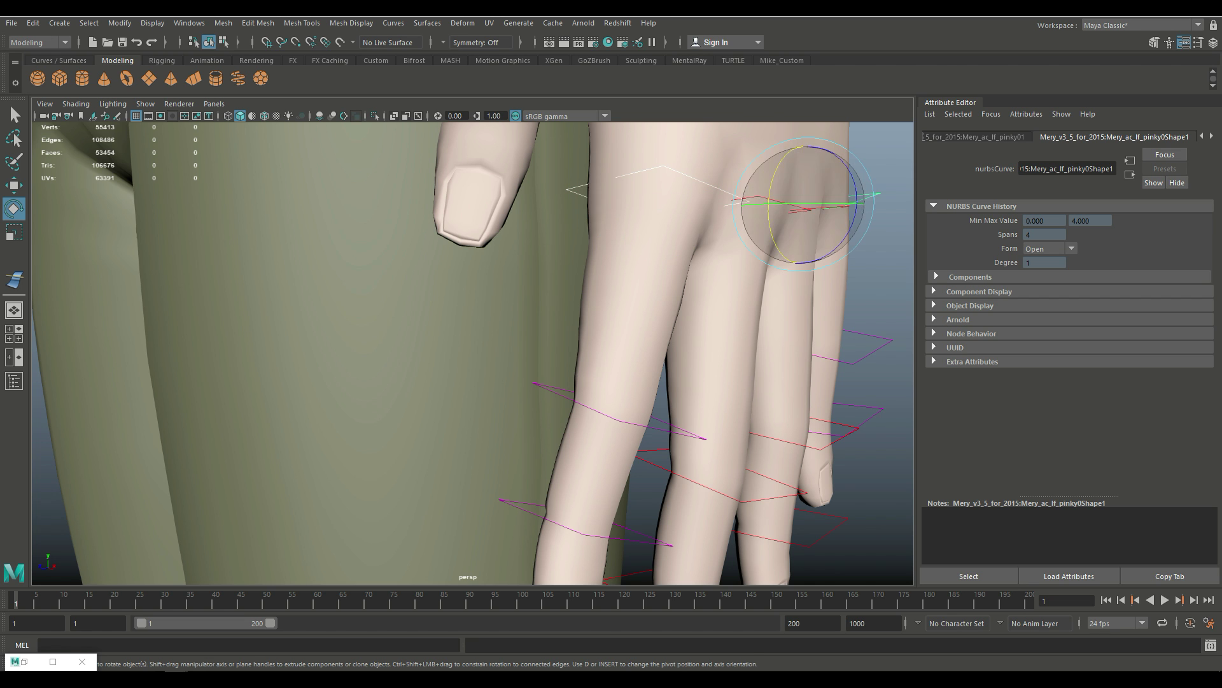
scroll(472, 353, "up", 5)
middle_click_drag(473, 354, 758, 277, "alt")
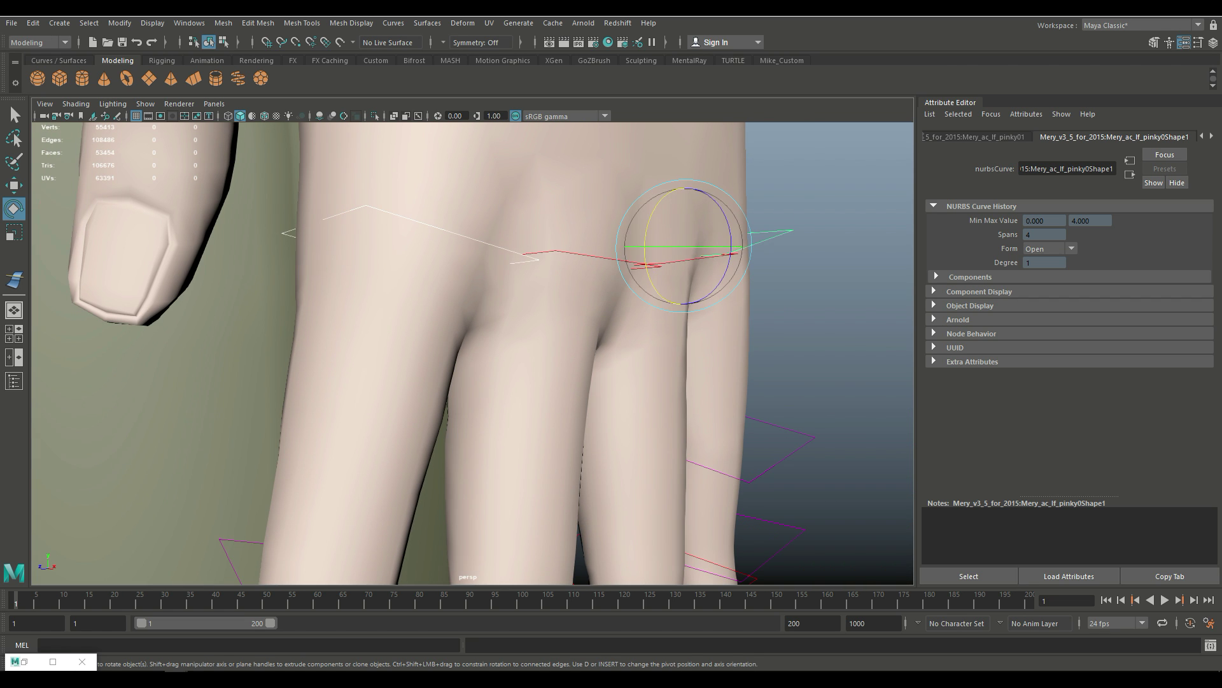
left_click(573, 253)
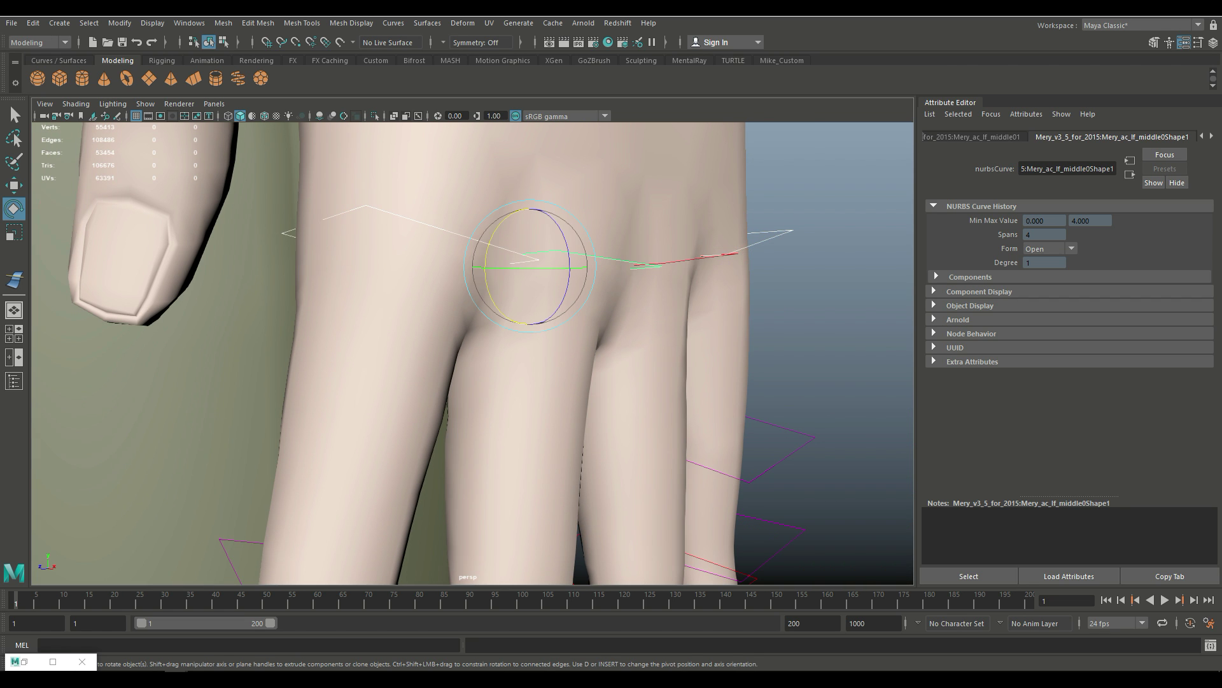
scroll(473, 353, "down", 5)
left_click(615, 296)
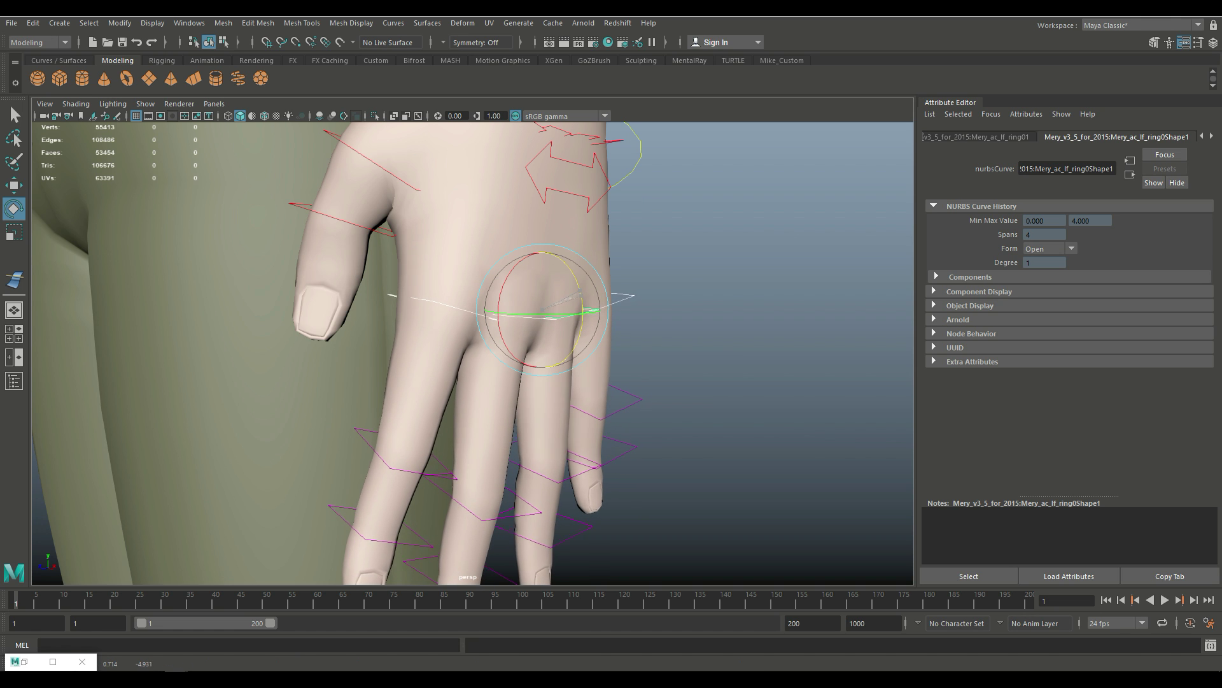
left_click_drag(592, 312, 587, 317)
Curl the further joints of the index, middle, ring and pinky fingers together
left_click_drag(472, 353, 510, 300, "alt")
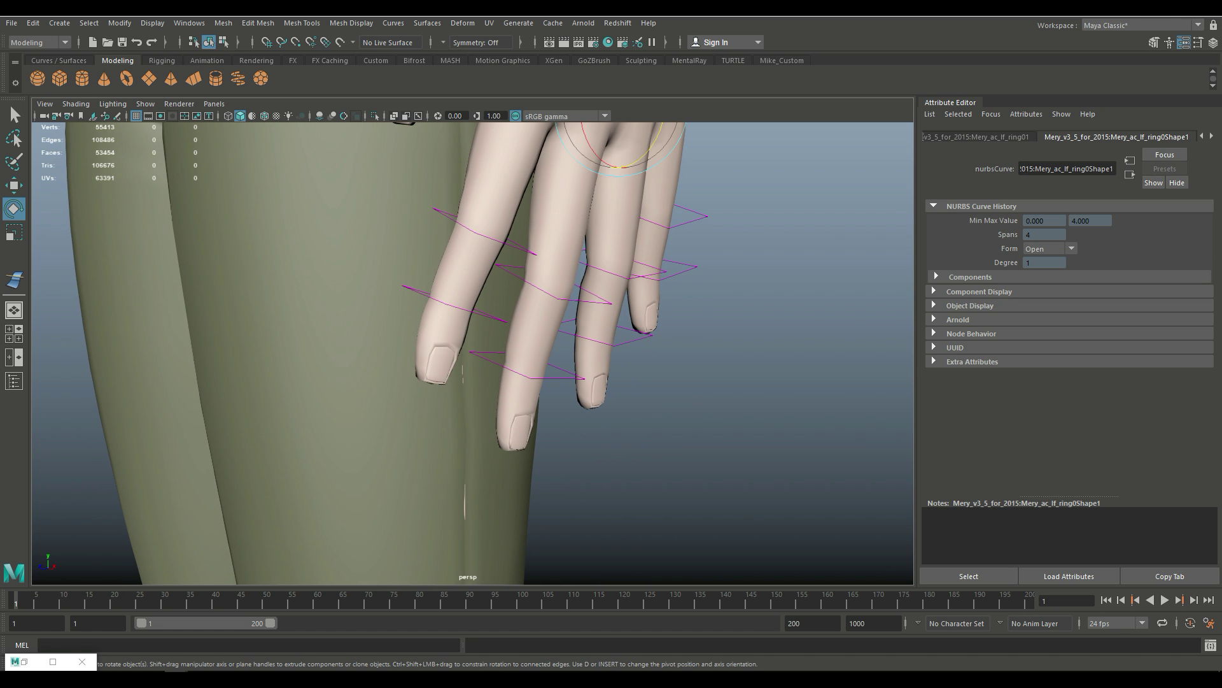
left_click(483, 231)
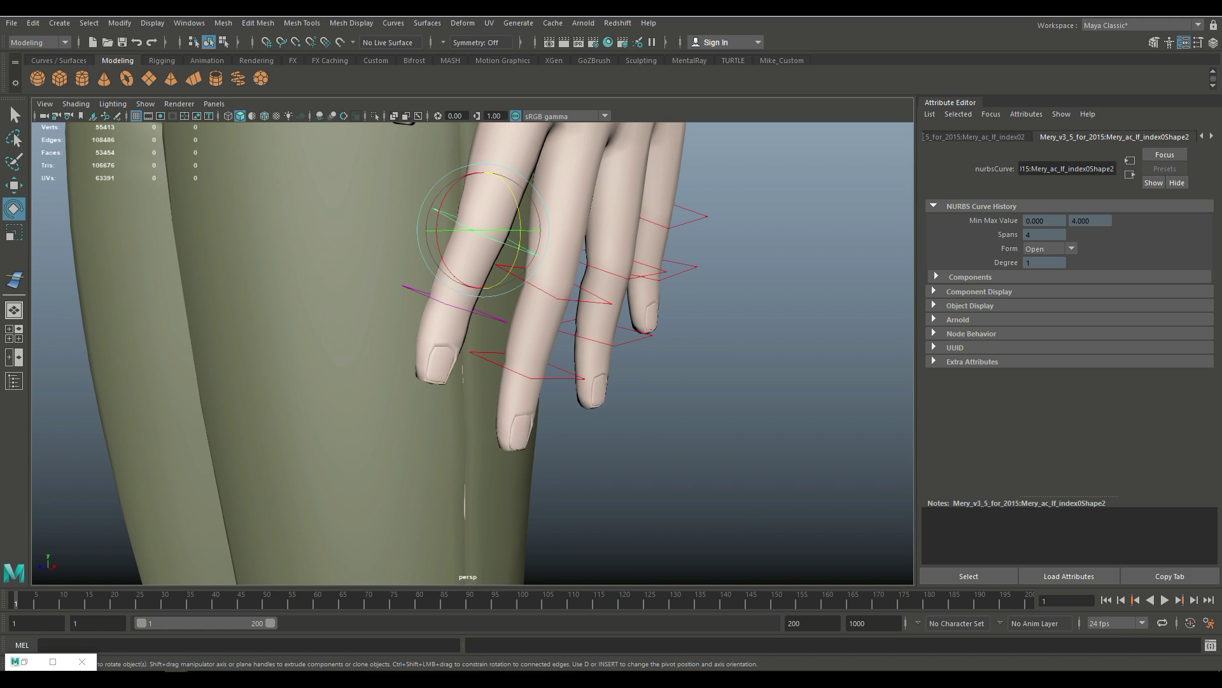
left_click(549, 283)
left_click(662, 274)
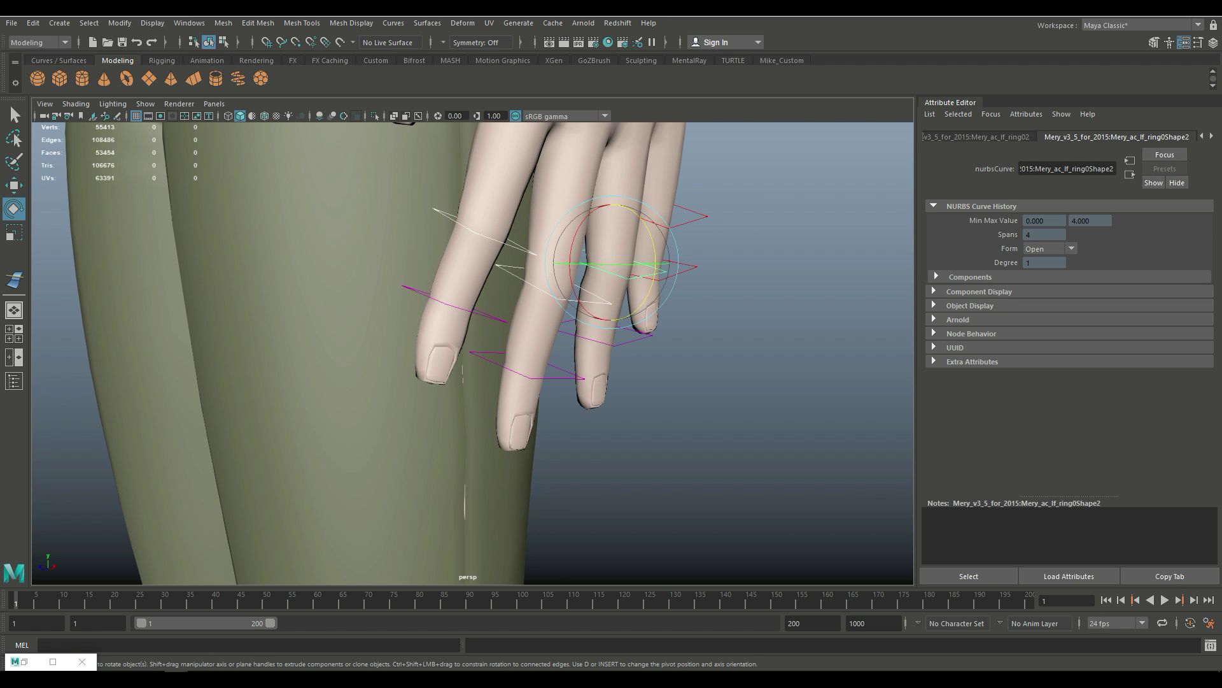
left_click(700, 266)
left_click_drag(691, 267, 681, 311)
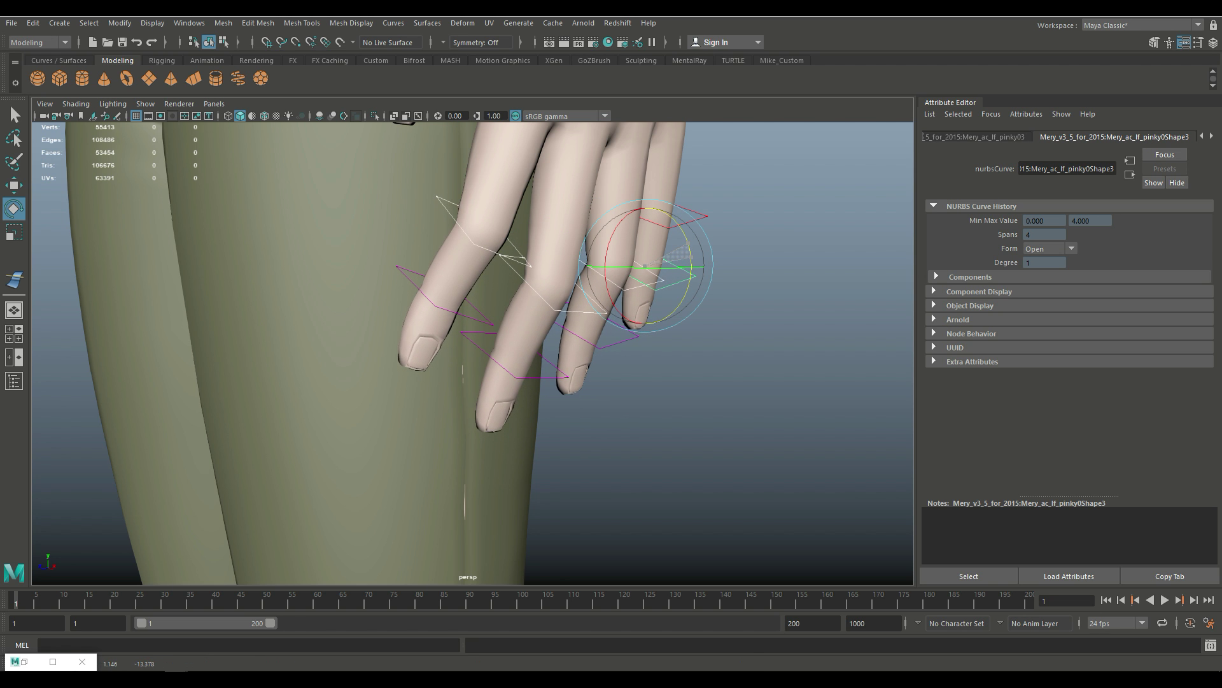
scroll(473, 353, "down", 8)
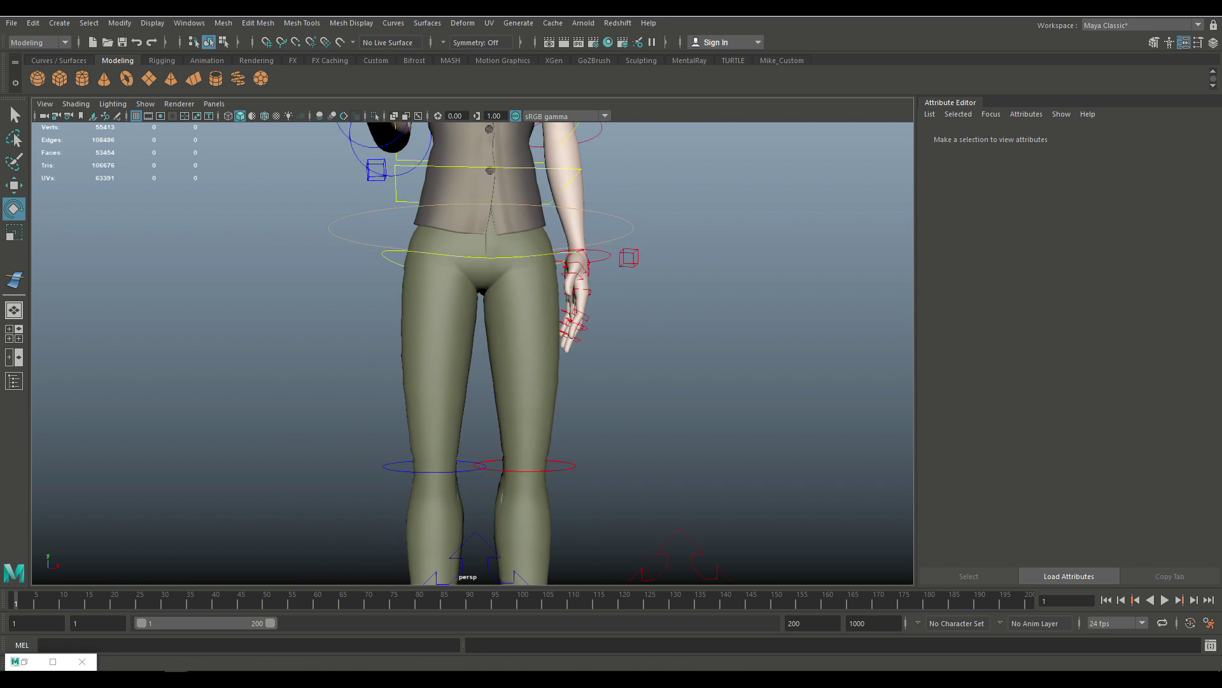
Try turning the head to face forward, then undo the head rotation
scroll(473, 354, "down", 4)
scroll(473, 353, "down", 5)
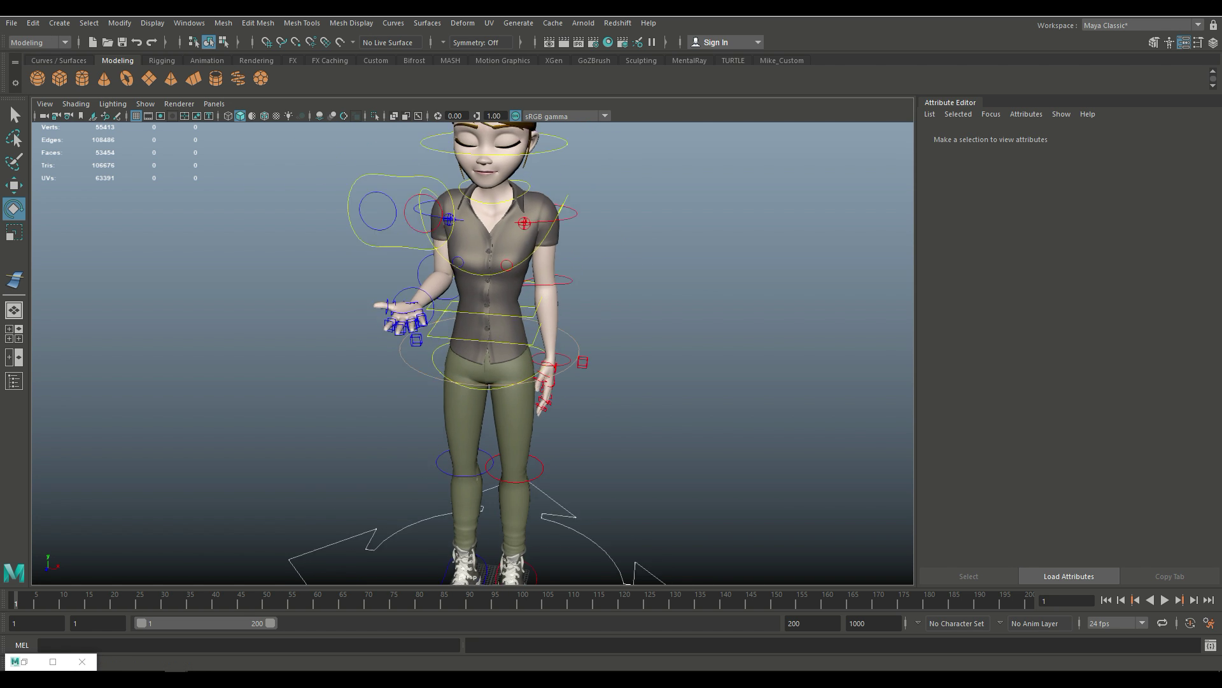
left_click_drag(473, 353, 399, 293, "alt")
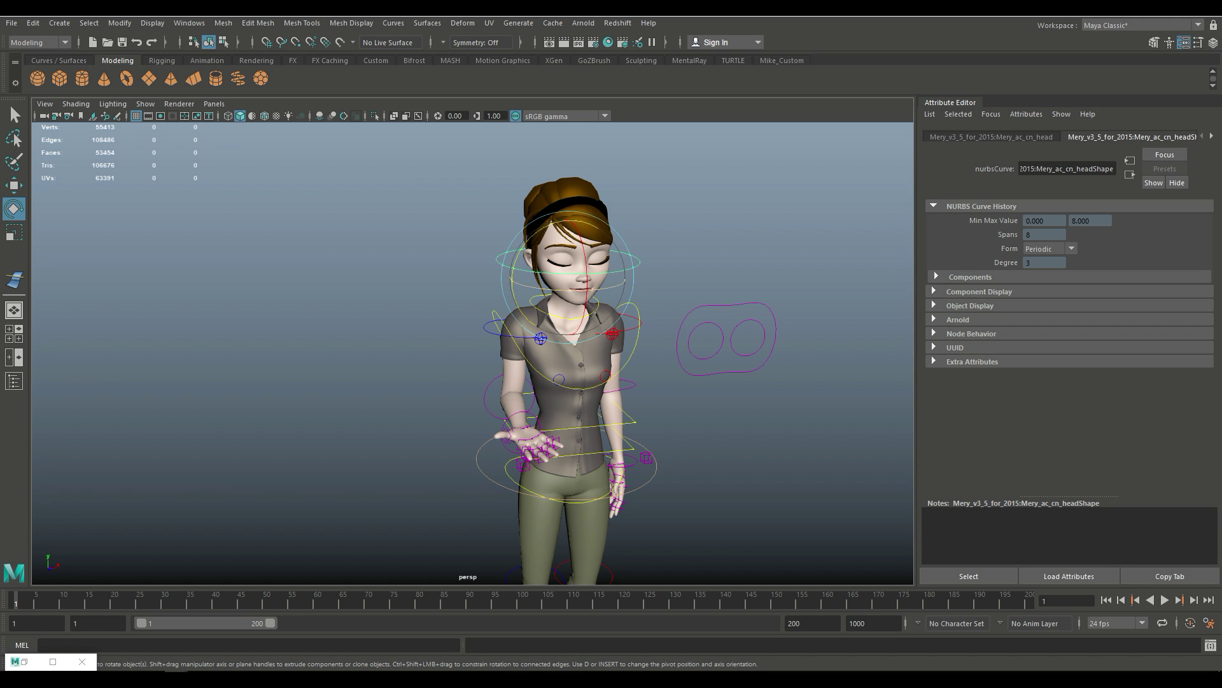
left_click_drag(612, 283, 573, 283)
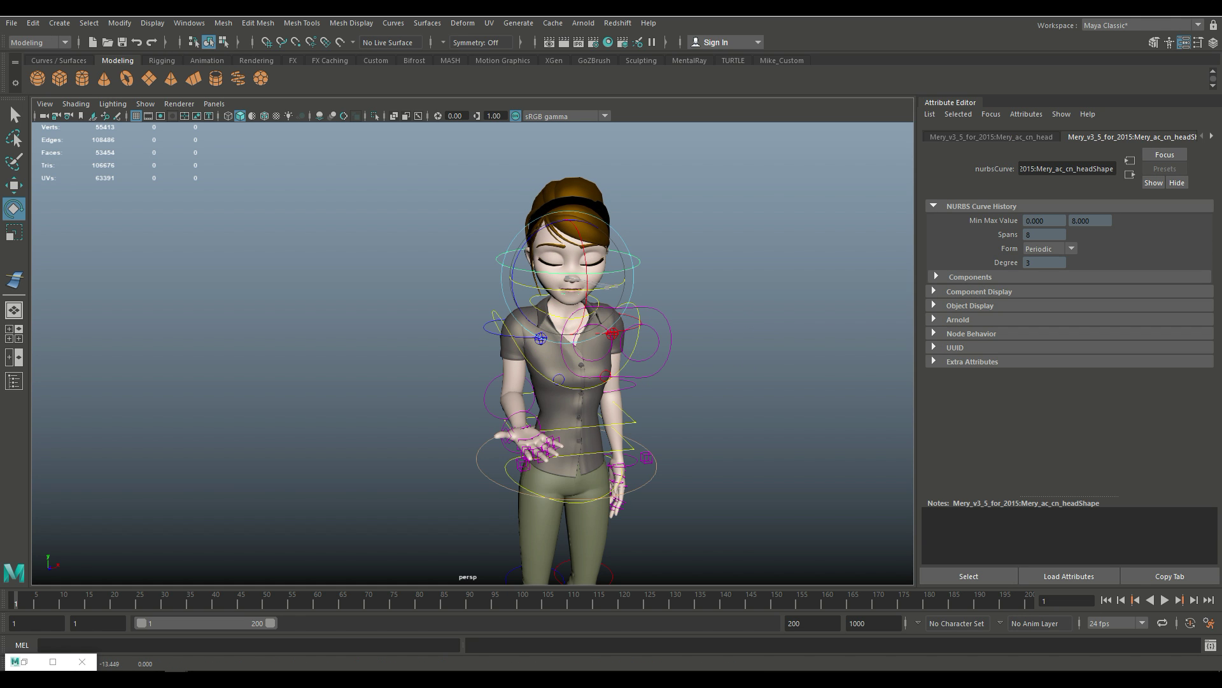
left_click_drag(573, 373, 528, 372)
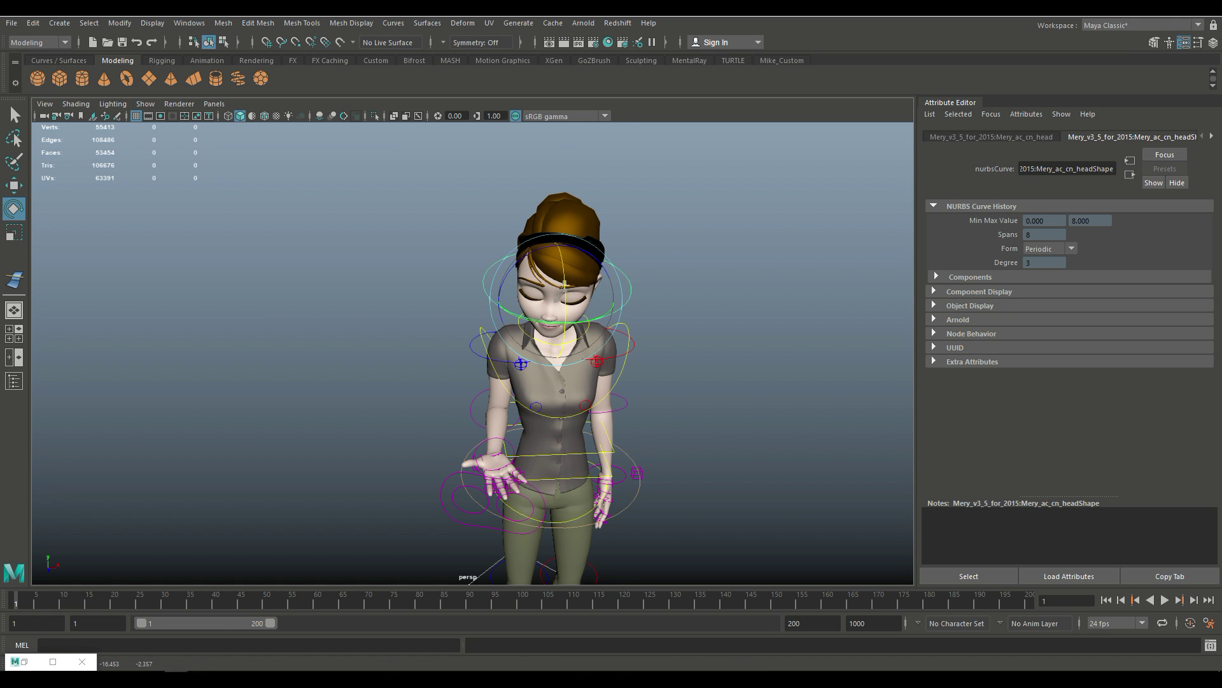
scroll(472, 350, "down", 3)
key("ctrl+z")
key("ctrl+z")
key("ctrl+z")
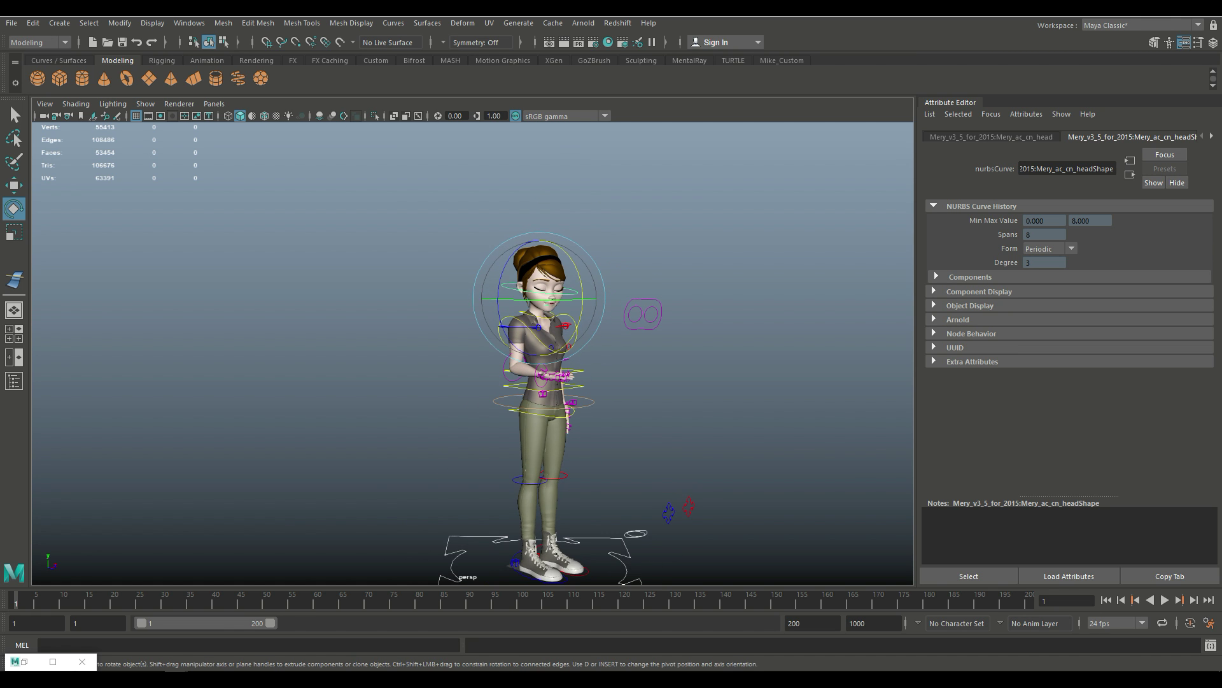
scroll(472, 350, "up", 3)
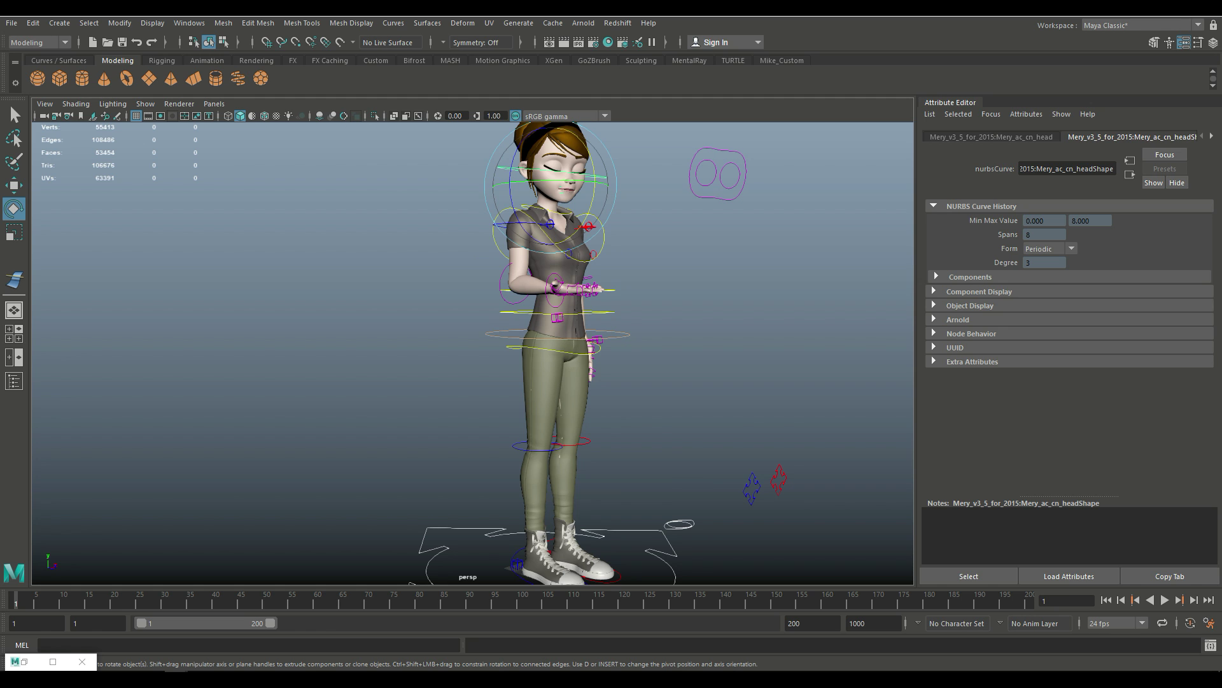
Move the torso control down along Y so the hips drop and knees bend
left_click(627, 334)
key("w")
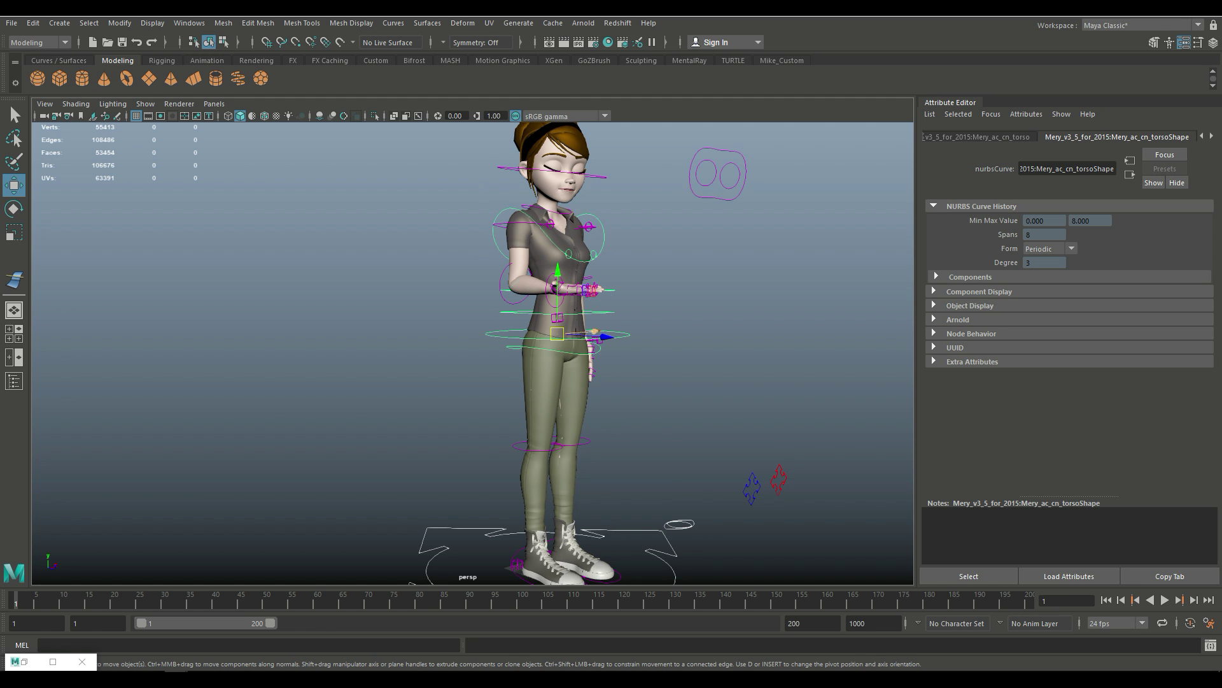
left_click_drag(557, 299, 557, 301)
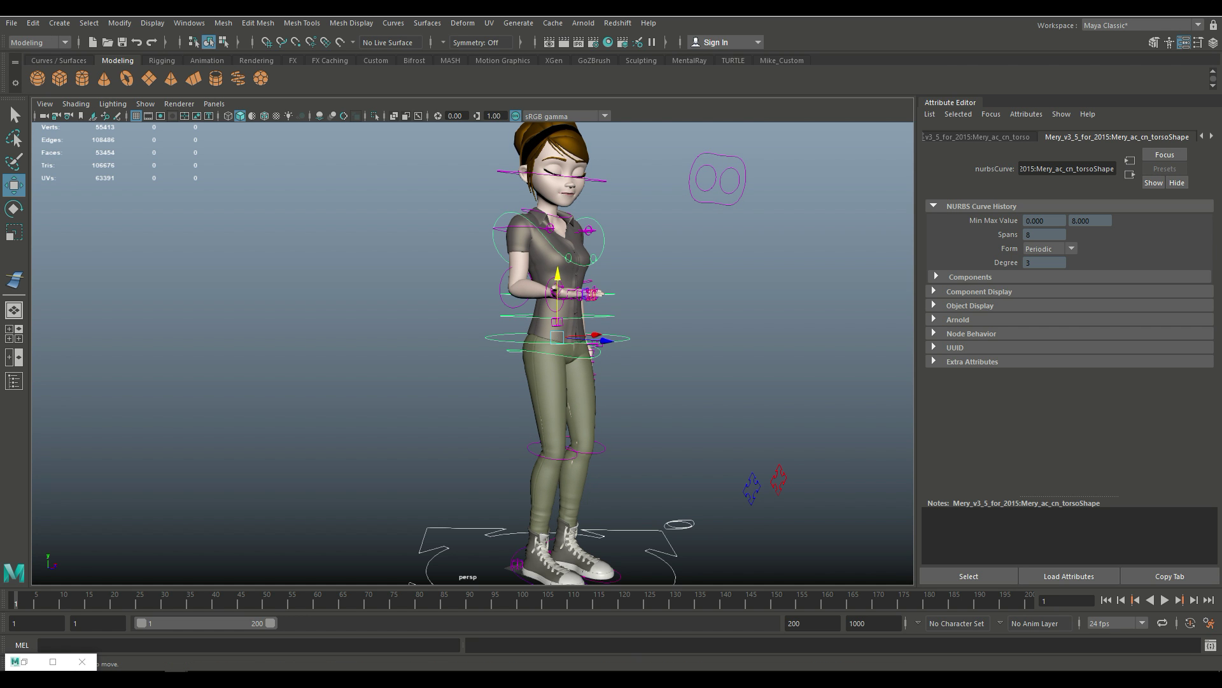
left_click(764, 287)
right_click_drag(764, 286, 713, 286, "alt")
left_click_drag(713, 286, 675, 254, "alt")
right_click_drag(675, 254, 713, 254, "alt")
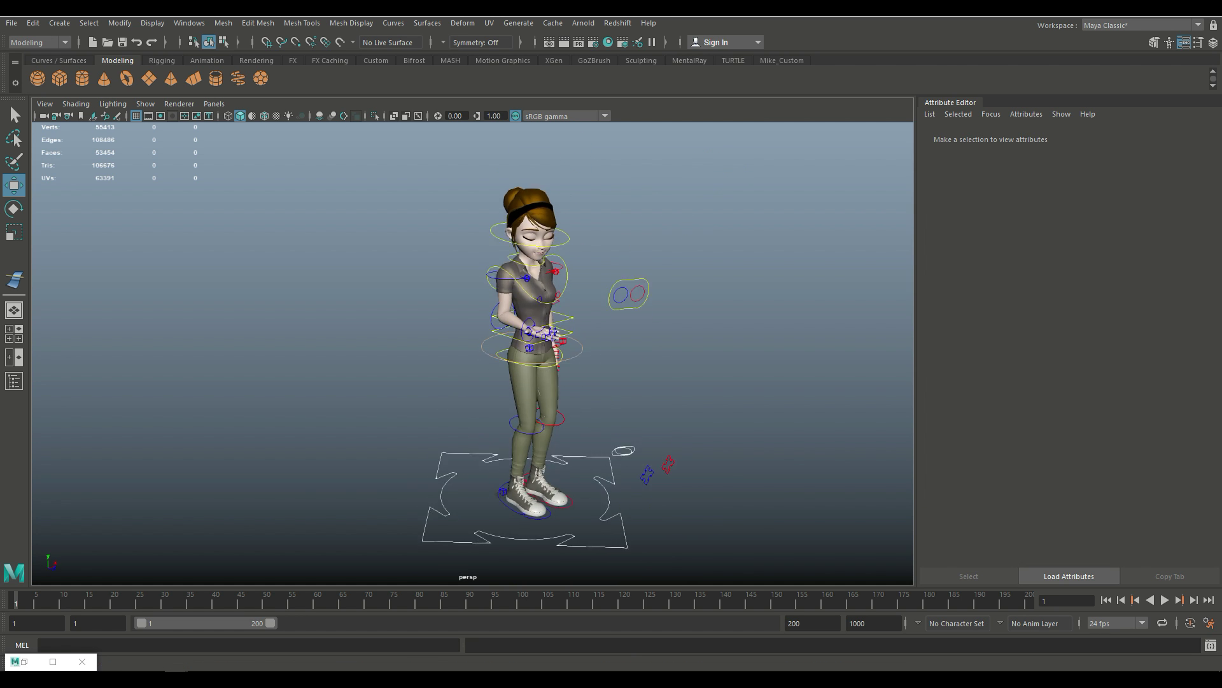
mouse_move(713, 255)
left_mouse_down("alt")
mouse_move(637, 242)
mouse_move(599, 254)
mouse_move(696, 250)
left_mouse_up("alt")
scroll(535, 350, "up", 3)
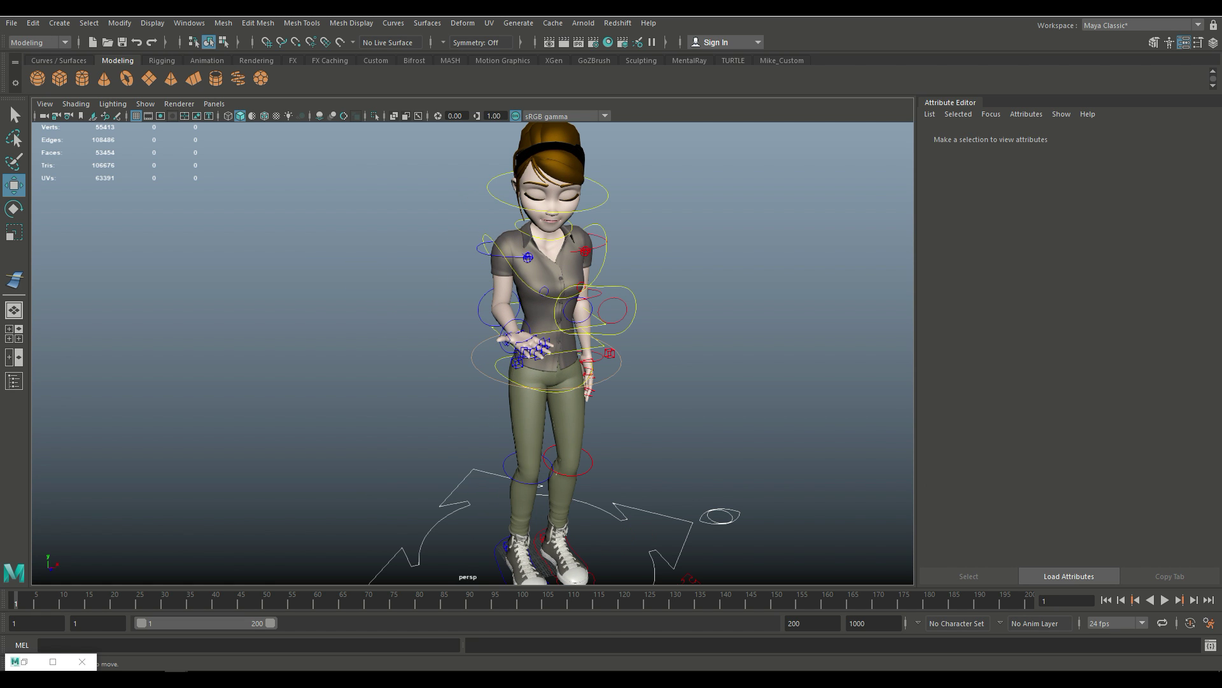
Create a polygon sphere, raise it to chest height and scale it up
left_click(38, 77)
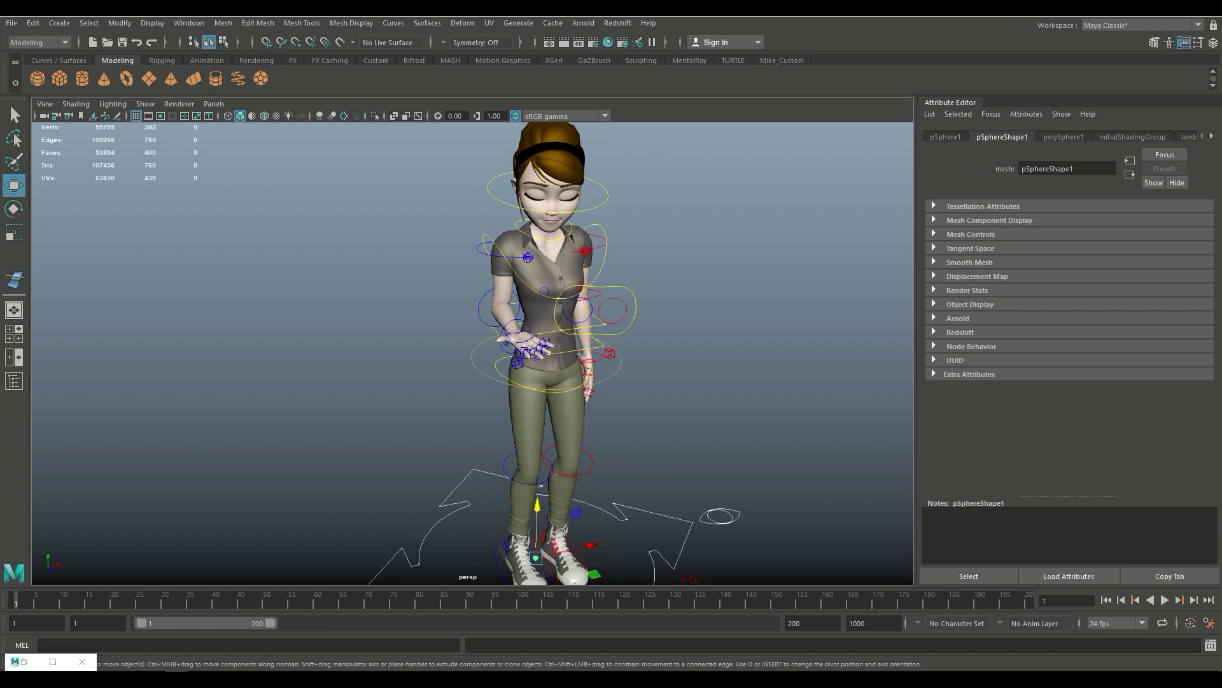
left_click_drag(537, 516, 544, 274)
key("r")
left_click_drag(545, 315, 652, 316)
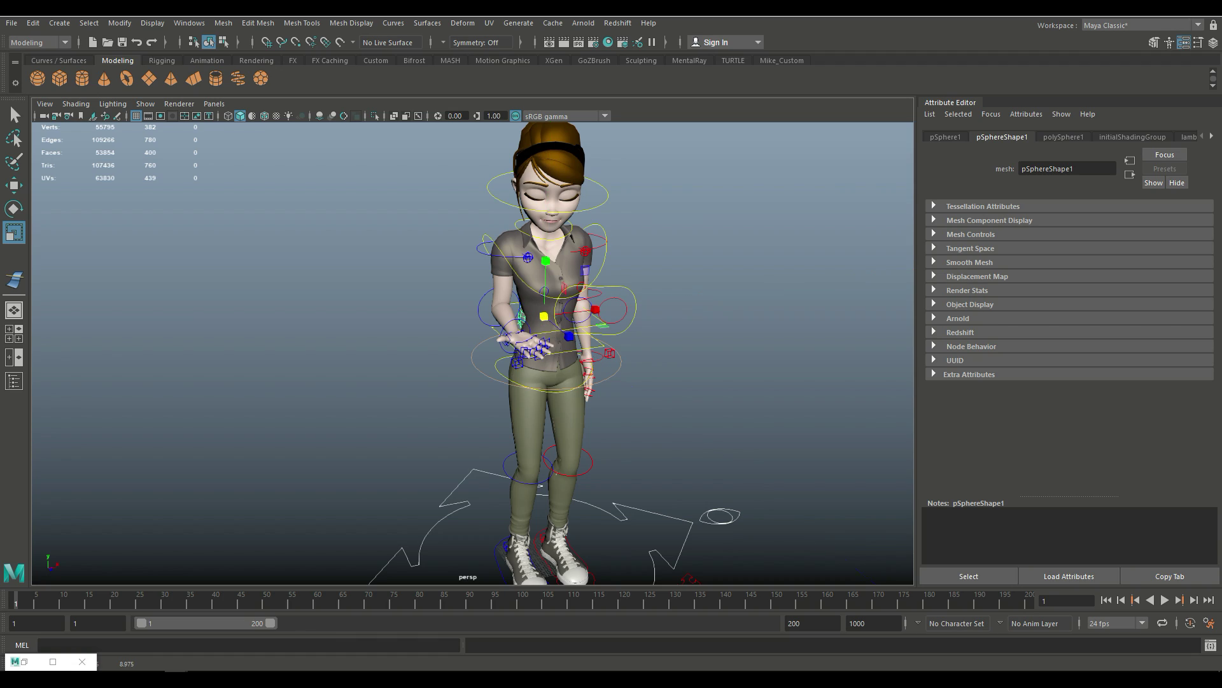
In a maximized wireframe top view, move the sphere over toward the hand
left_click(14, 333)
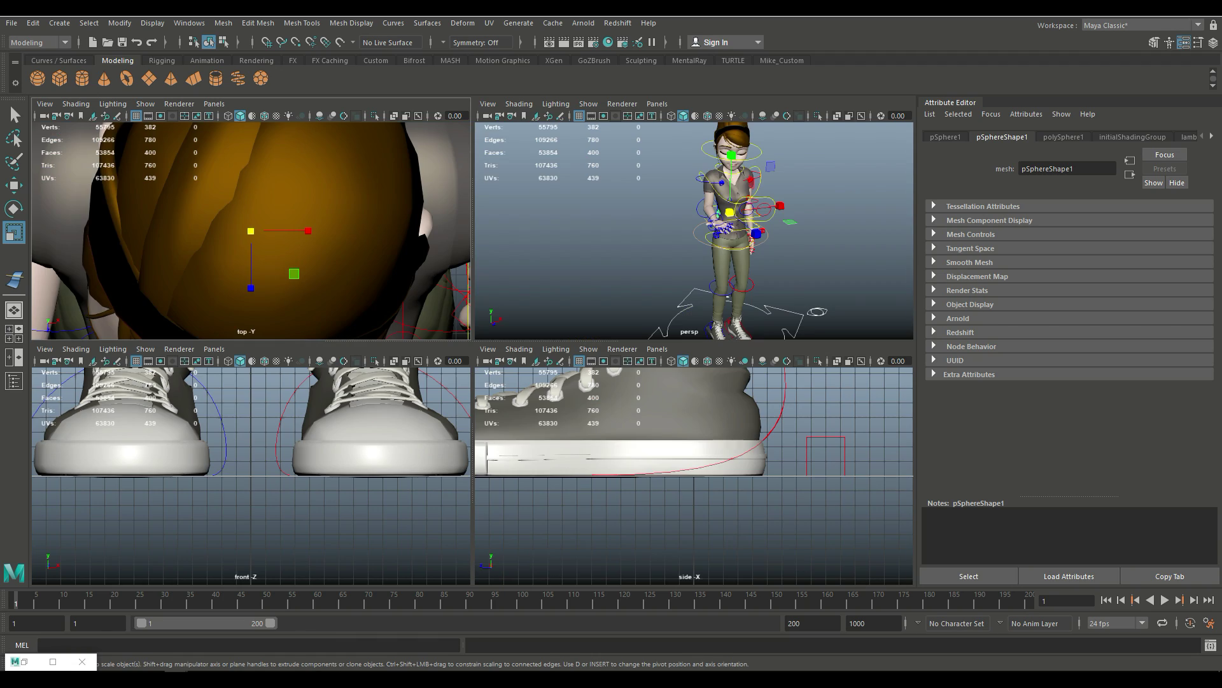
key("space")
key("4")
scroll(473, 353, "down", 6)
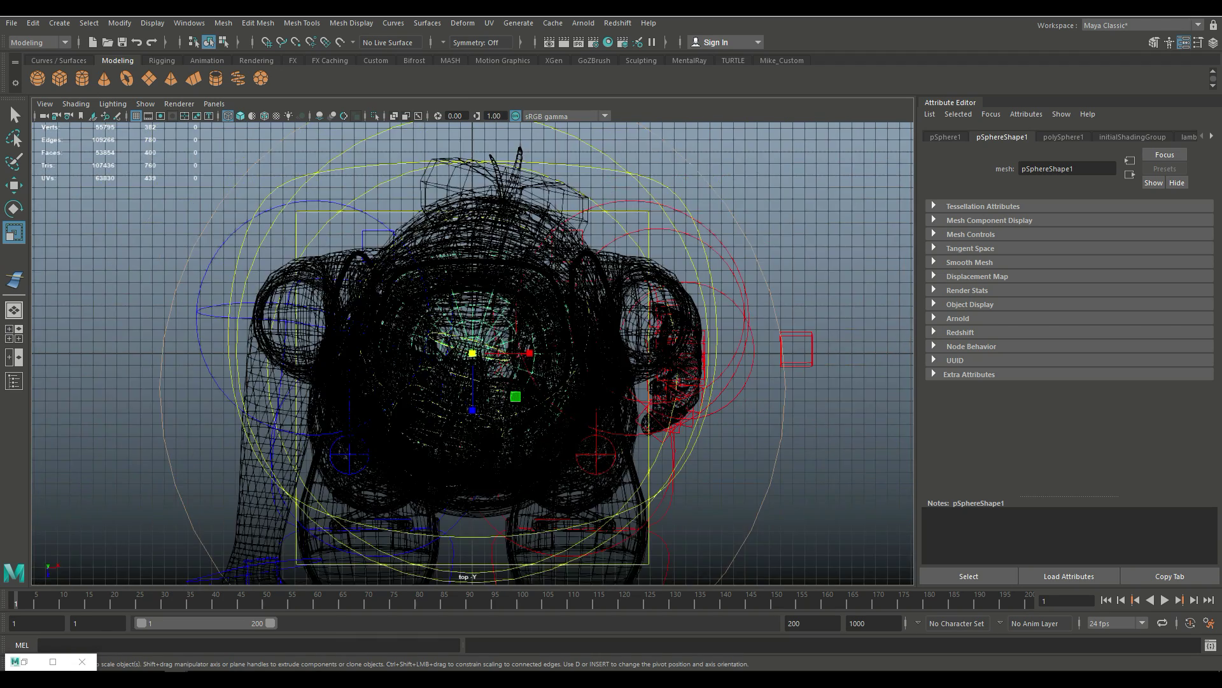
key("w")
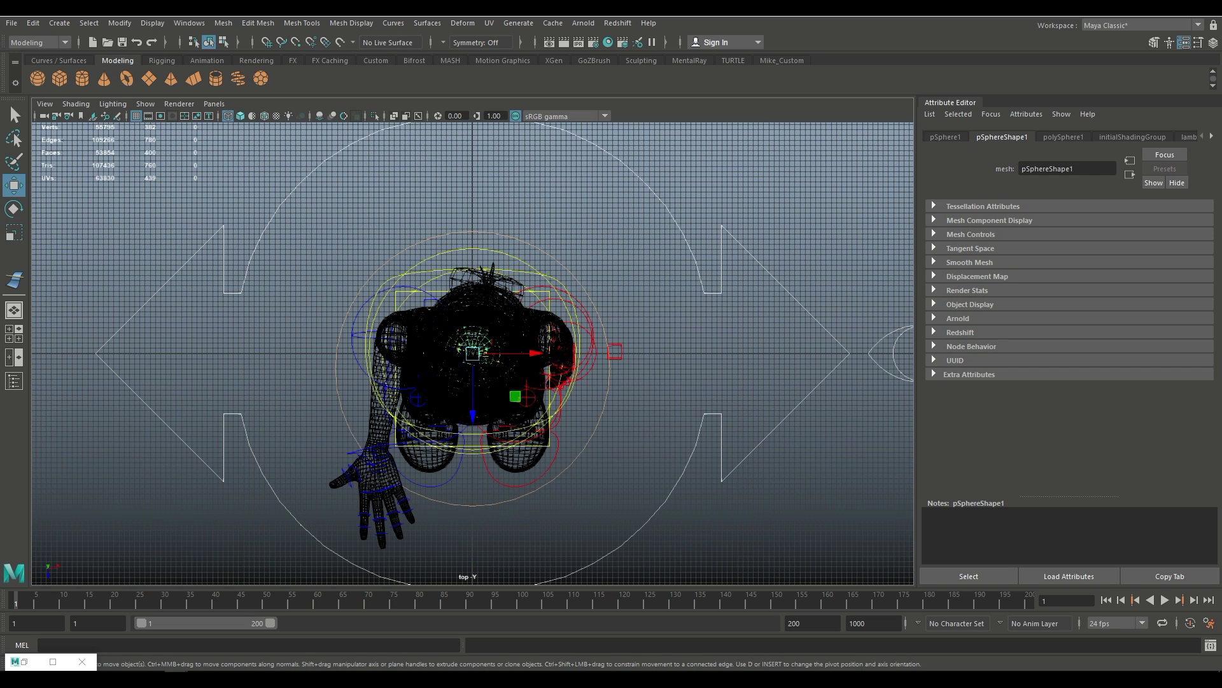
left_click_drag(472, 416, 472, 544)
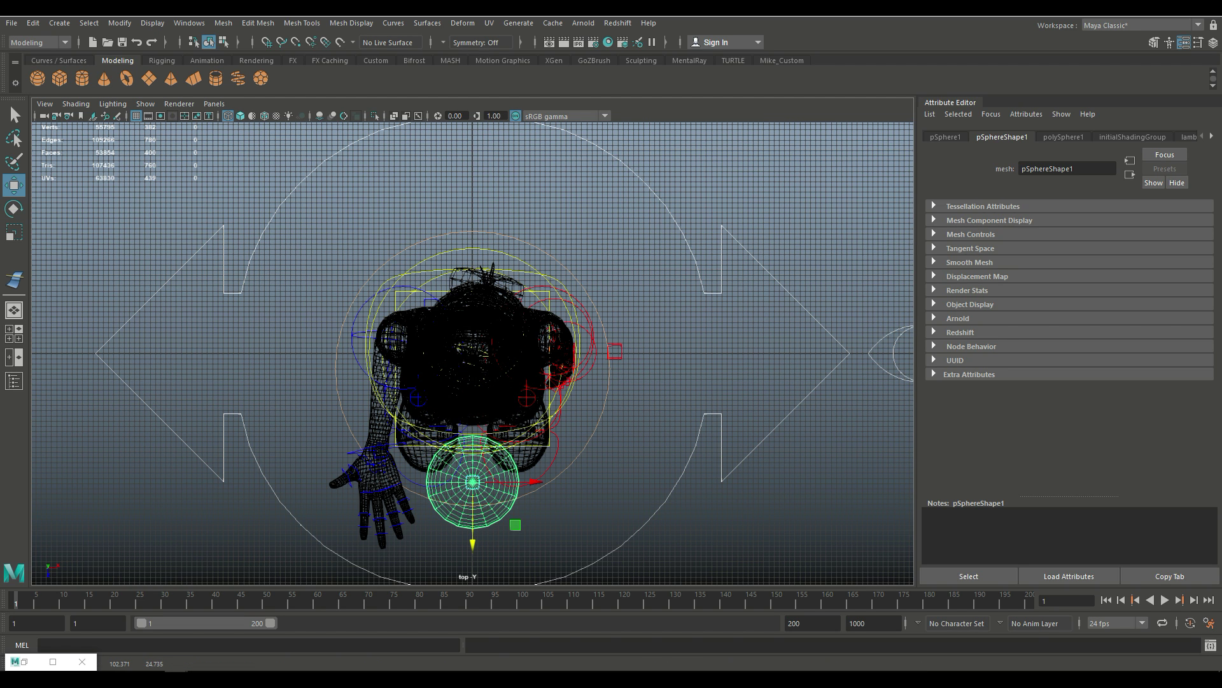
left_click_drag(510, 482, 419, 482)
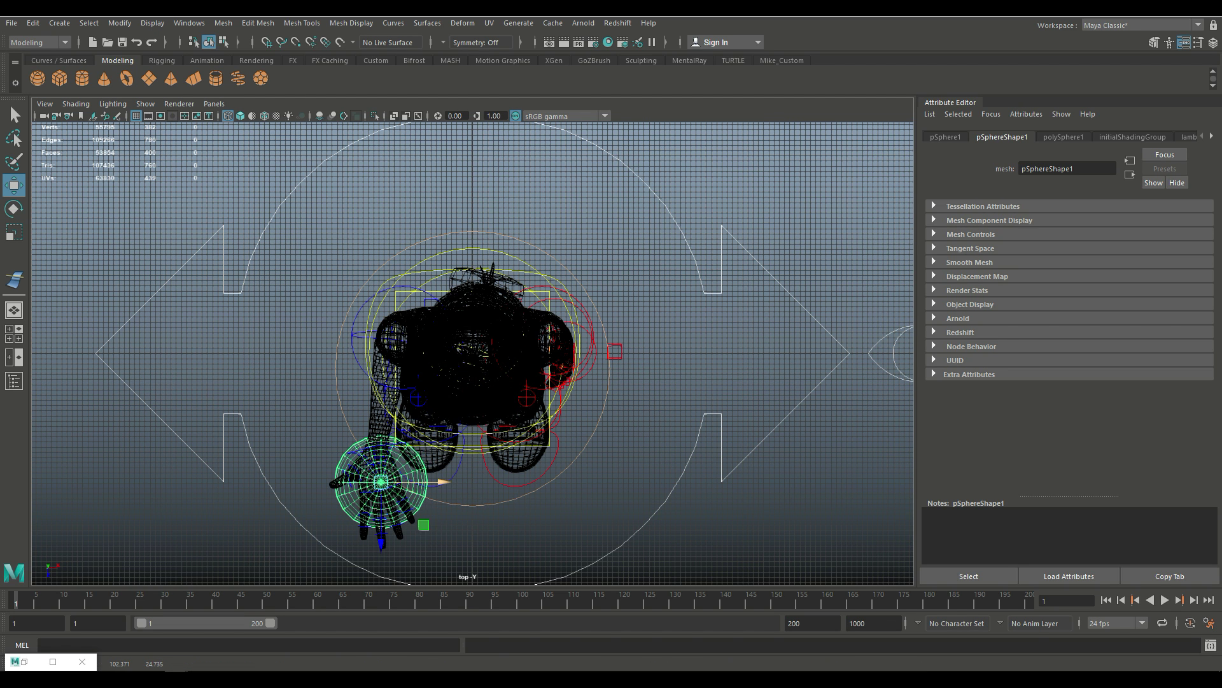
key("f")
Shrink the sphere to palm size and raise it above the palm in the front view
key("r")
left_click_drag(472, 353, 424, 356)
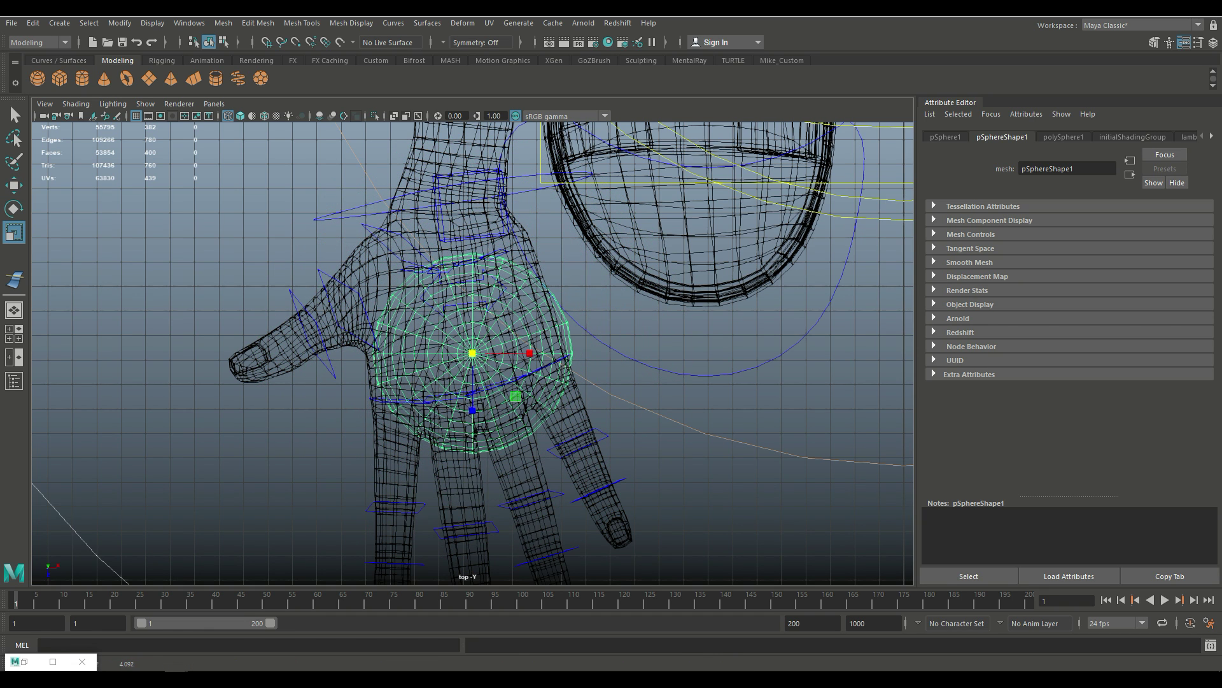
key("space")
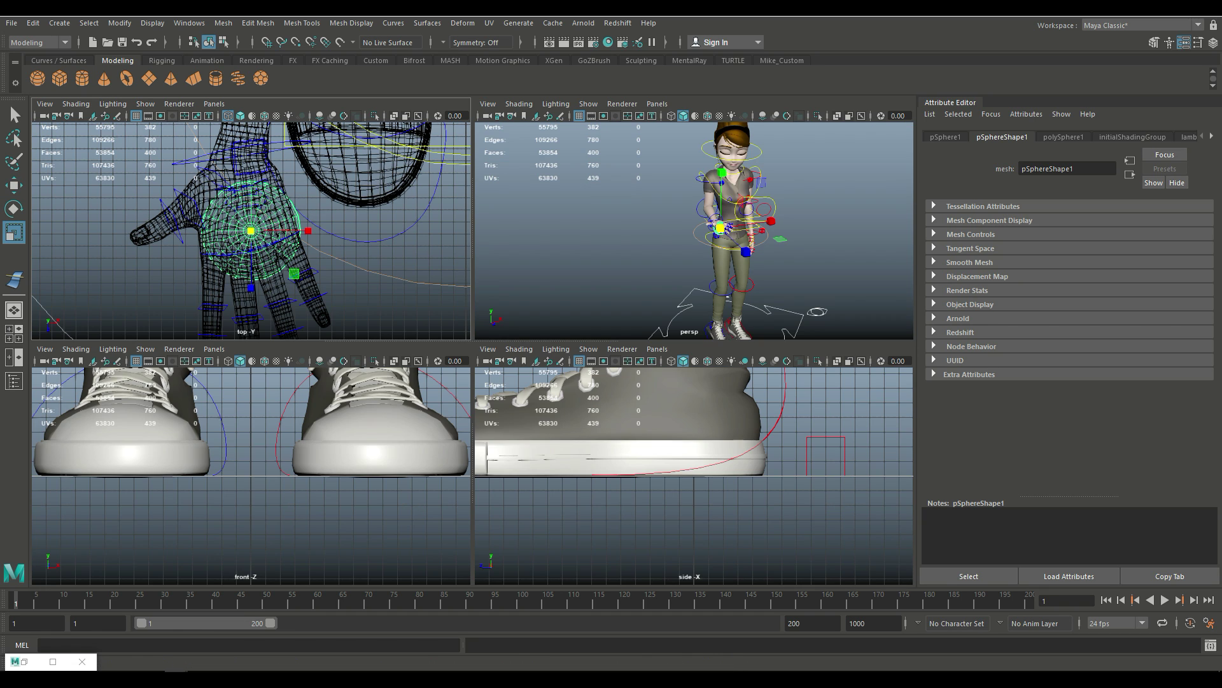
key("space")
key("f")
scroll(471, 350, "down", 4)
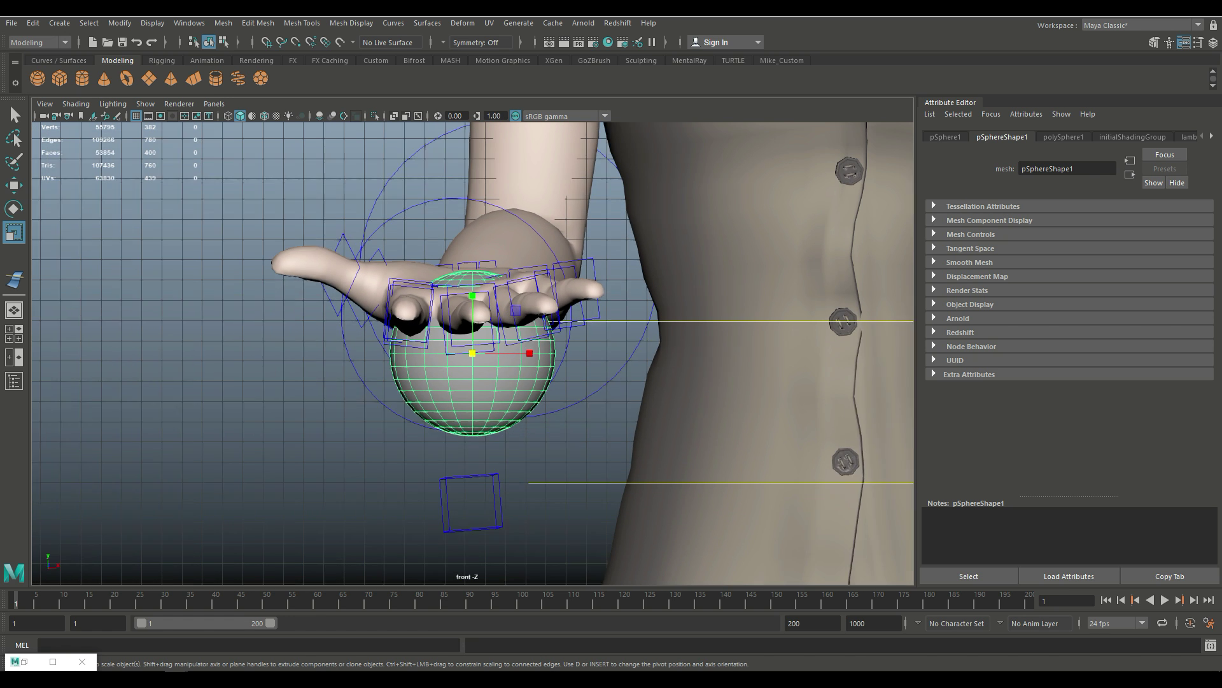
scroll(471, 350, "down", 2)
key("w")
left_click_drag(473, 353, 523, 226)
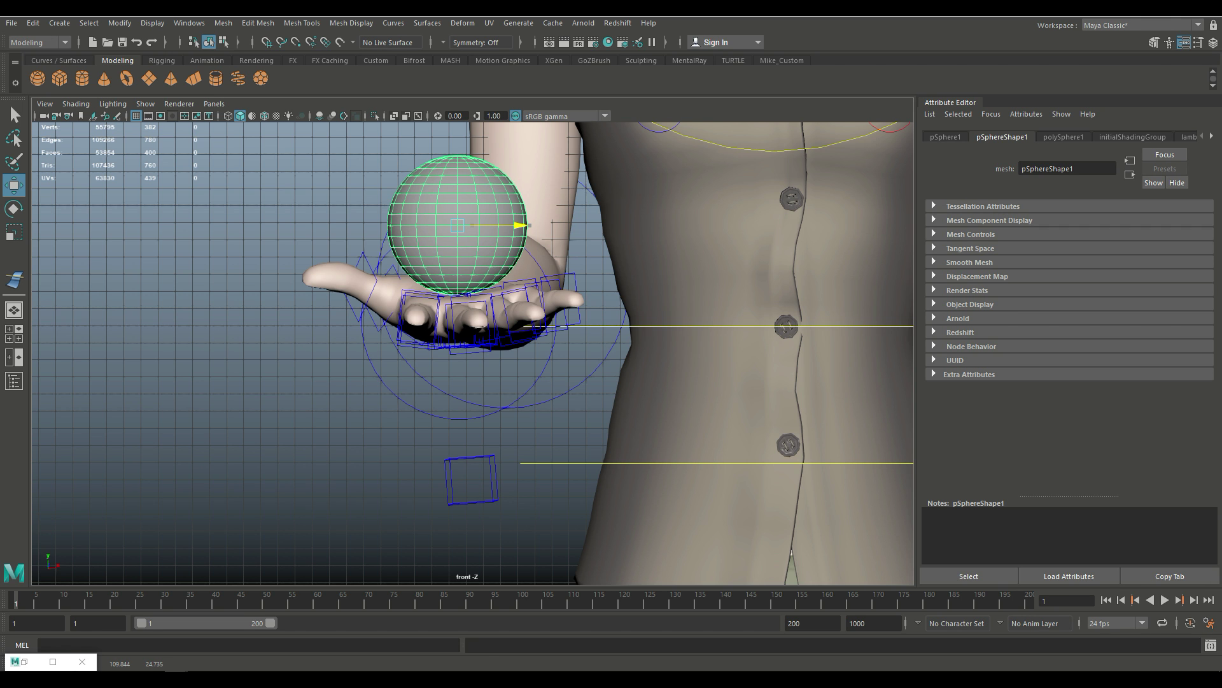
Orbit the perspective view to check the sphere on the palm from the side
key("space")
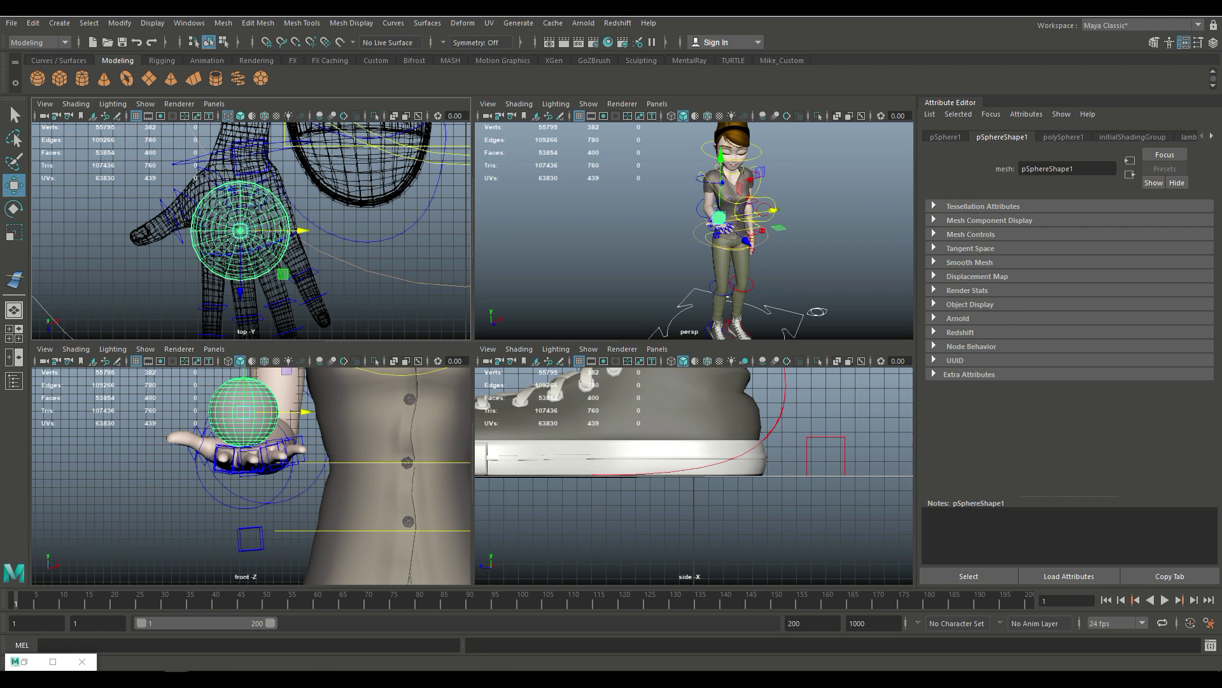
key("space")
scroll(472, 354, "up", 3)
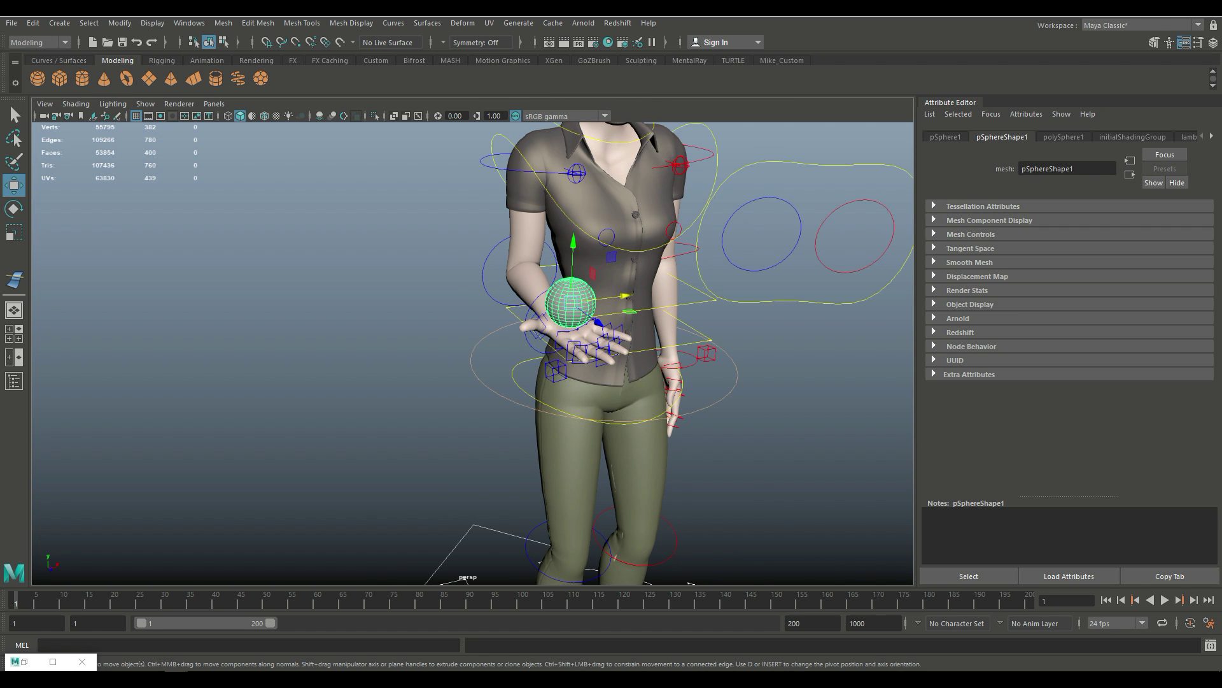
left_click_drag(472, 353, 341, 353, "alt")
scroll(598, 284, "up", 5)
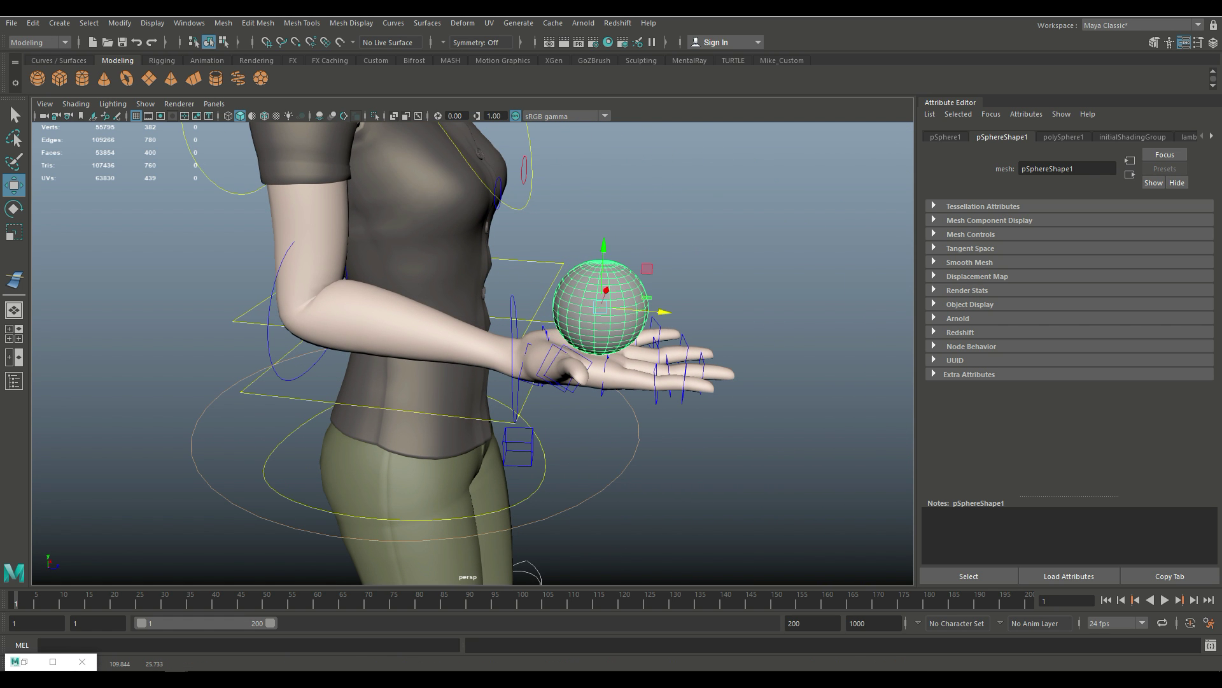
scroll(472, 354, "up", 3)
left_click_drag(473, 353, 439, 353, "alt")
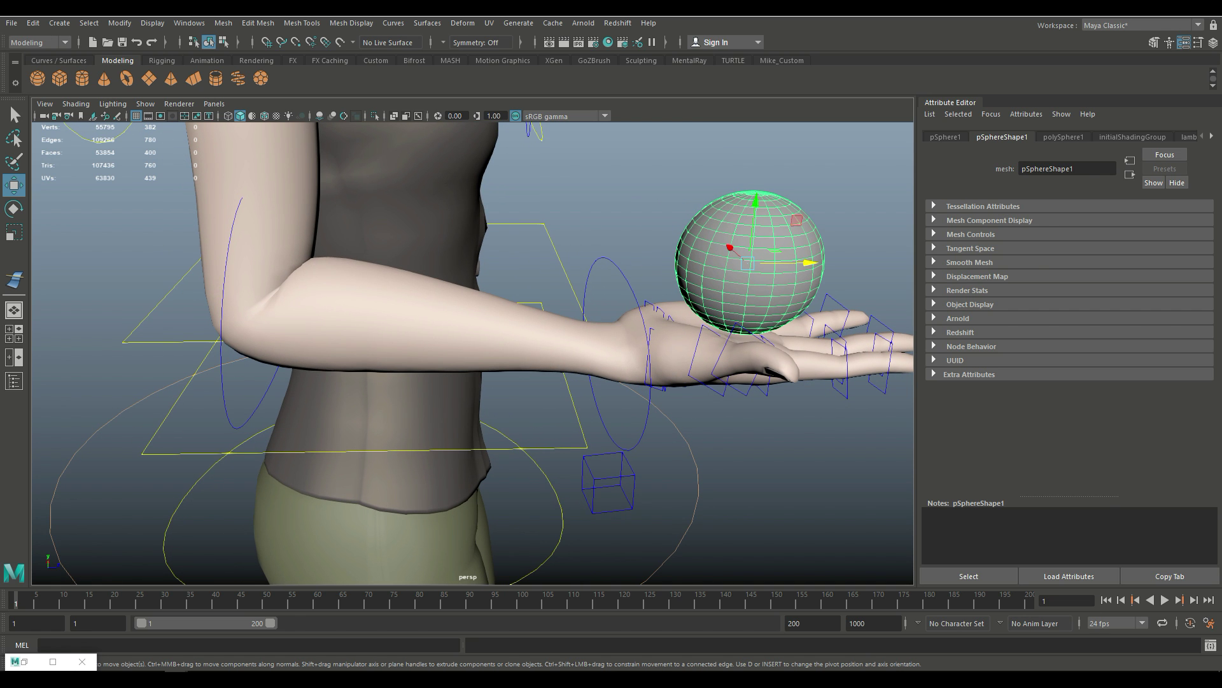
Rotate both thumb joint controls so the thumb bends inward toward the palm
left_click(695, 356)
key("e")
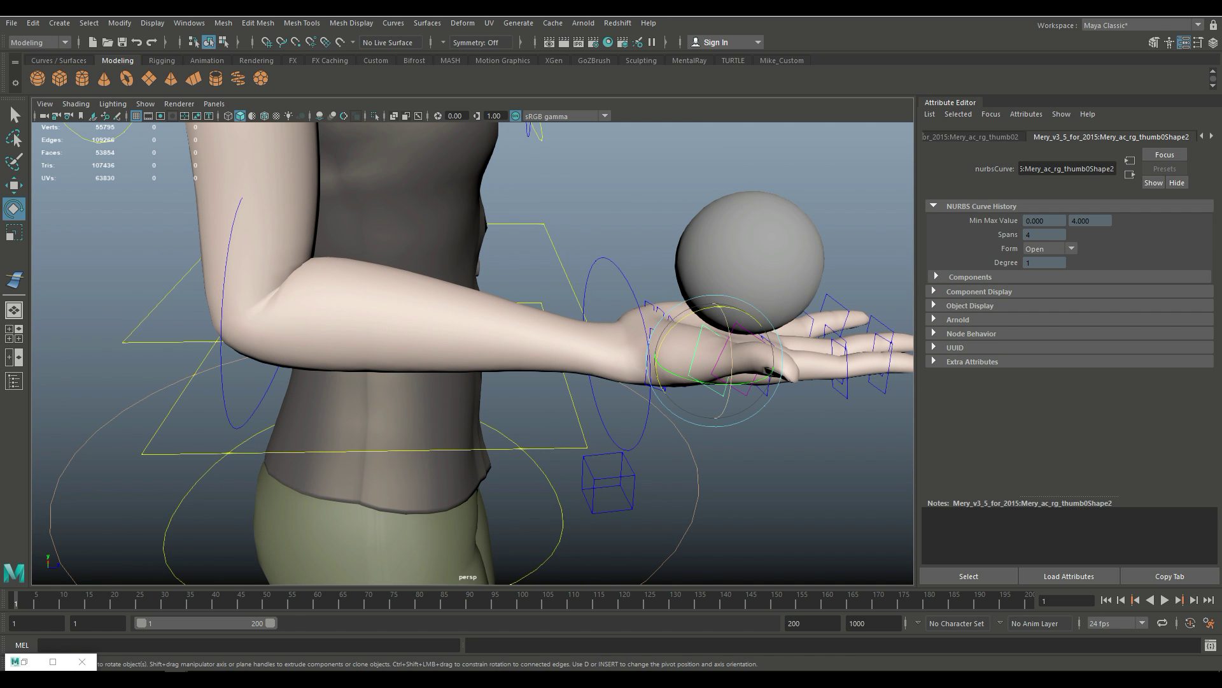
left_click_drag(731, 395, 733, 346)
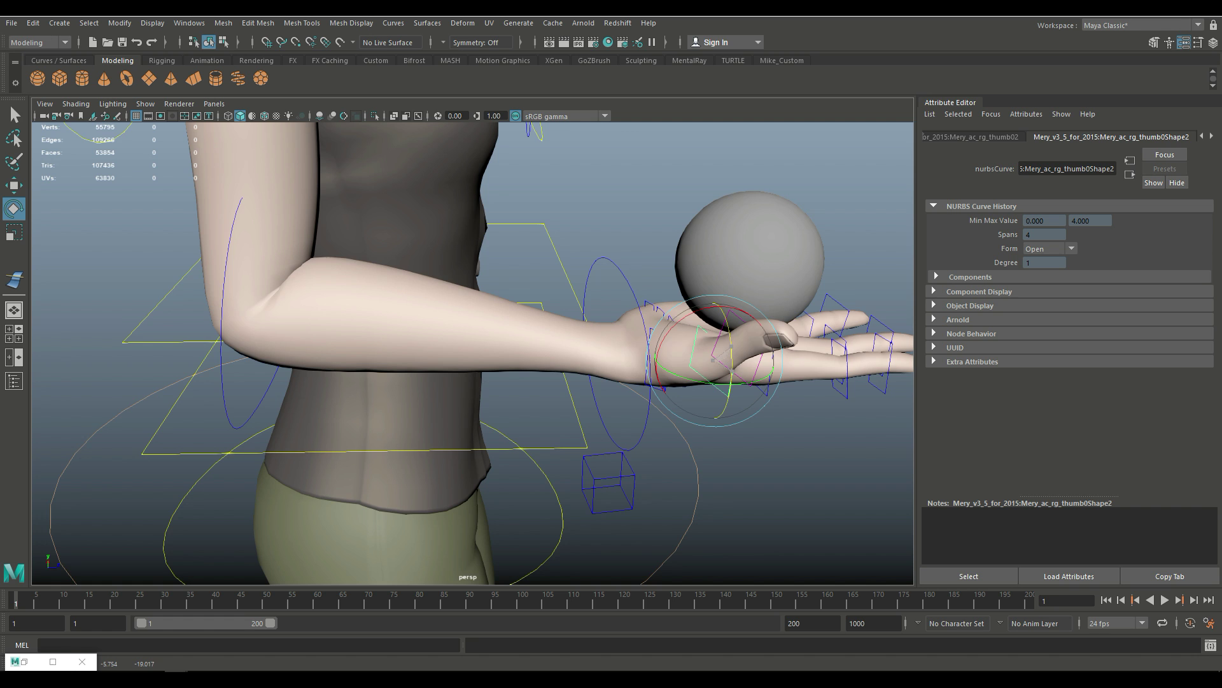
left_click_drag(573, 350, 395, 354, "alt")
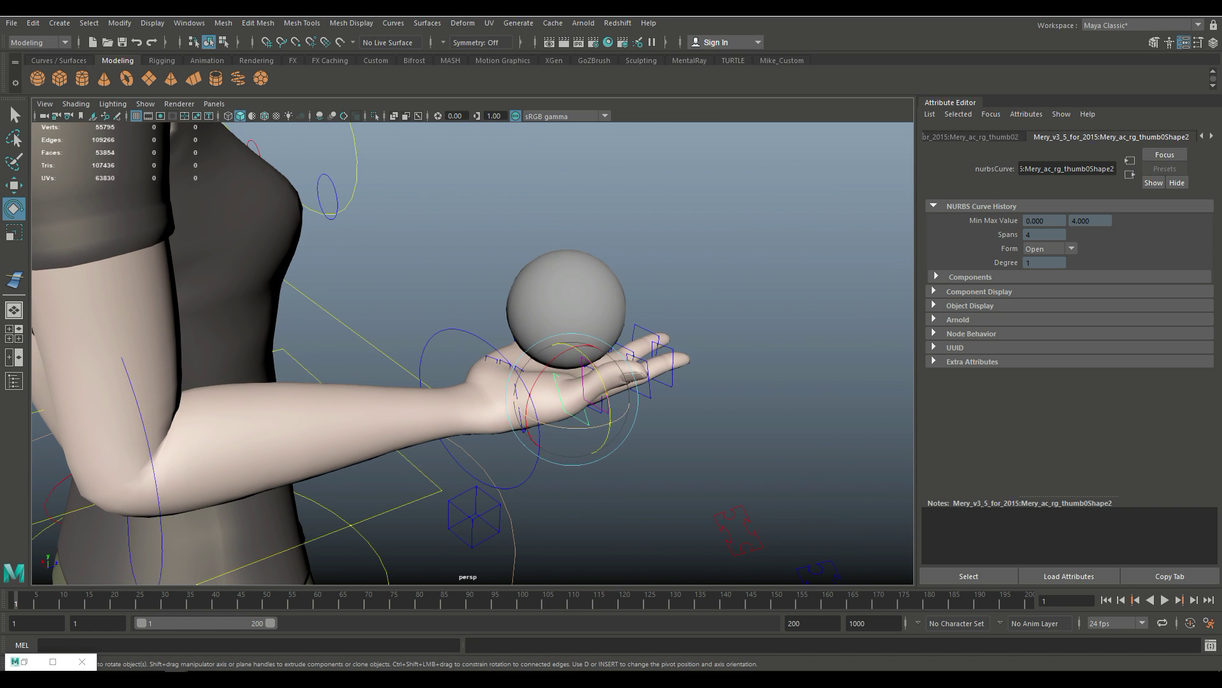
key("Escape")
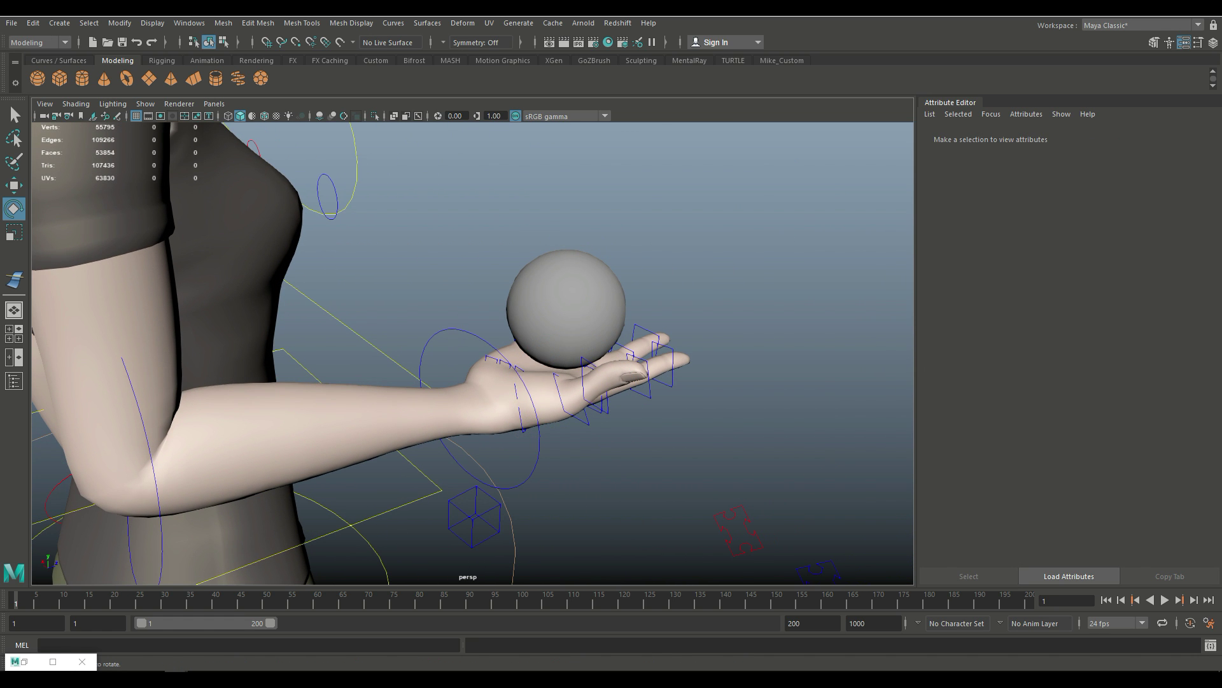
key("ctrl+z")
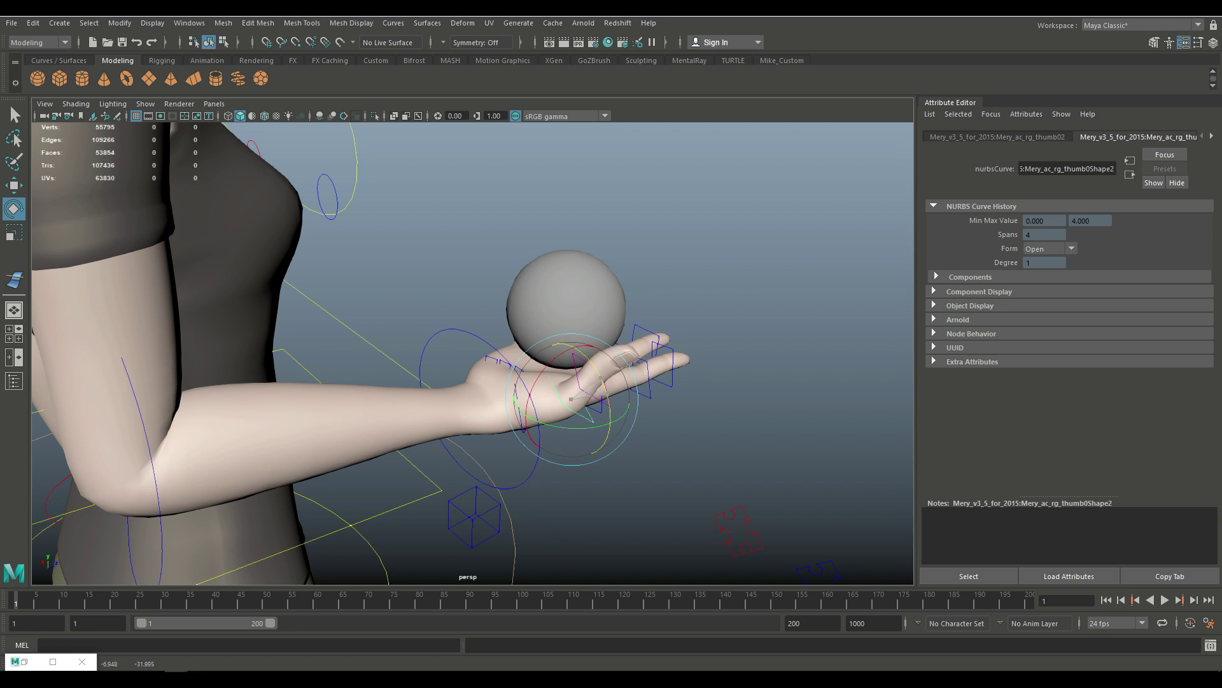
left_click_drag(608, 414, 605, 423)
key("Escape")
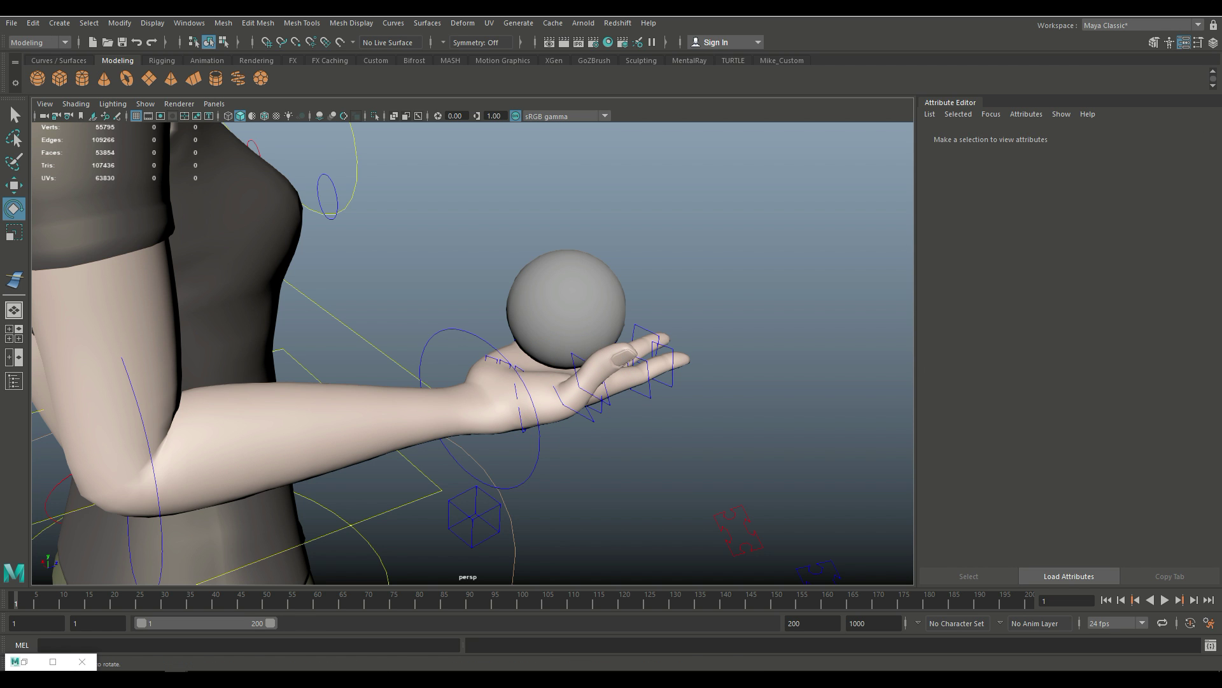
left_click(615, 349)
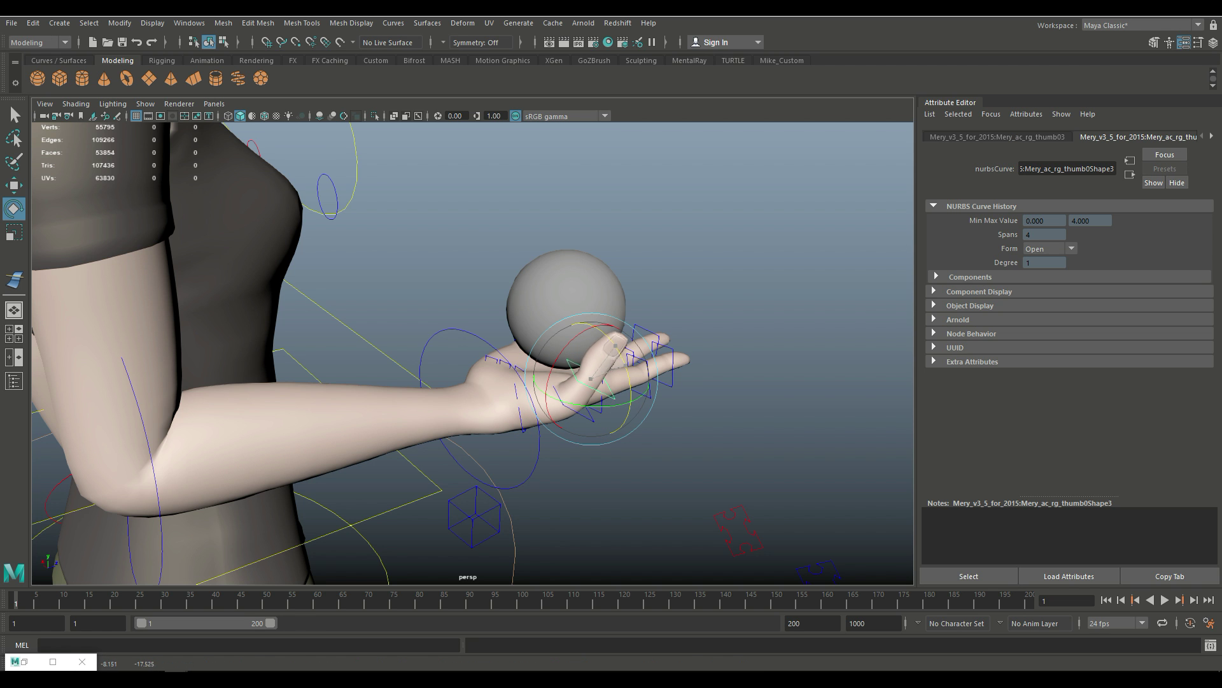
left_click_drag(605, 420, 601, 429)
left_click_drag(573, 350, 315, 342, "alt")
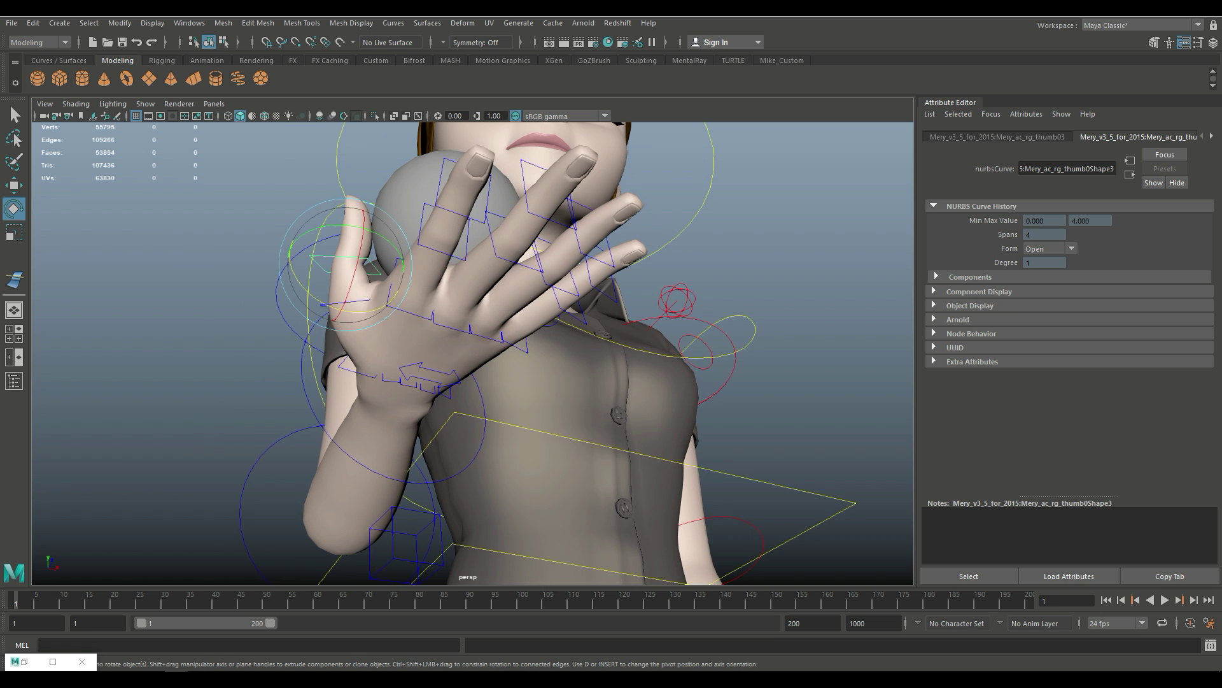
Select the index, middle, ring and pinky base controls and inspect the hand from several angles
left_click(459, 286)
scroll(473, 353, "up", 3)
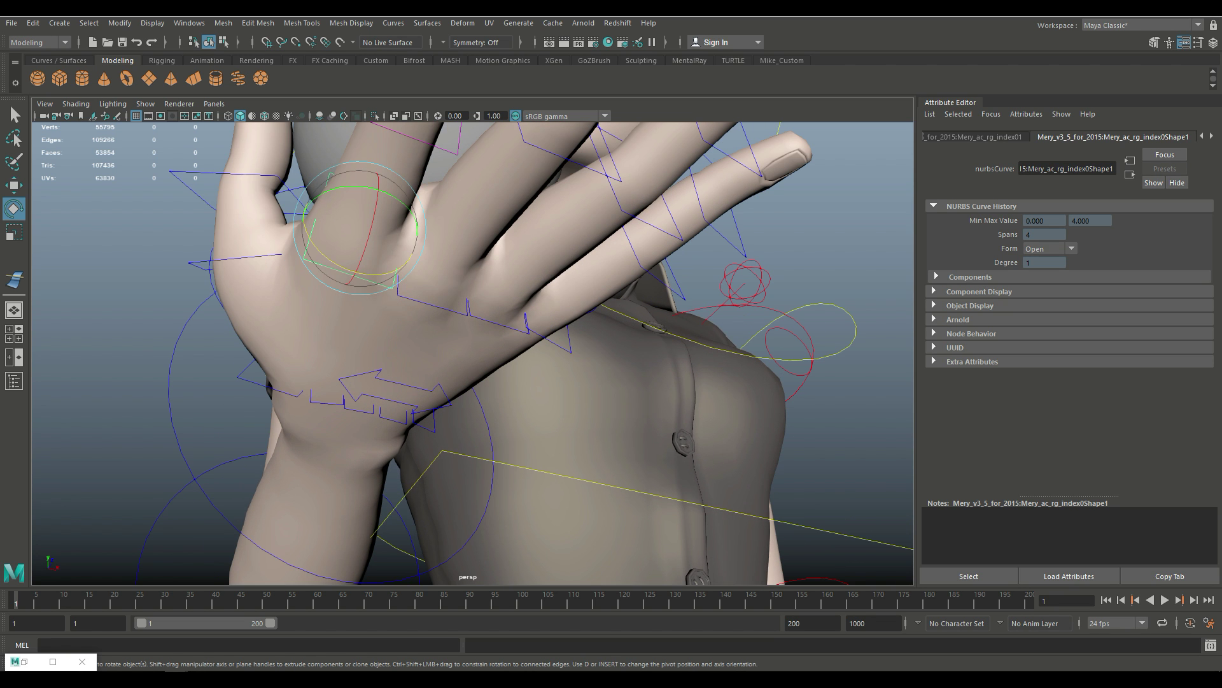
left_click(338, 271)
left_click(475, 306)
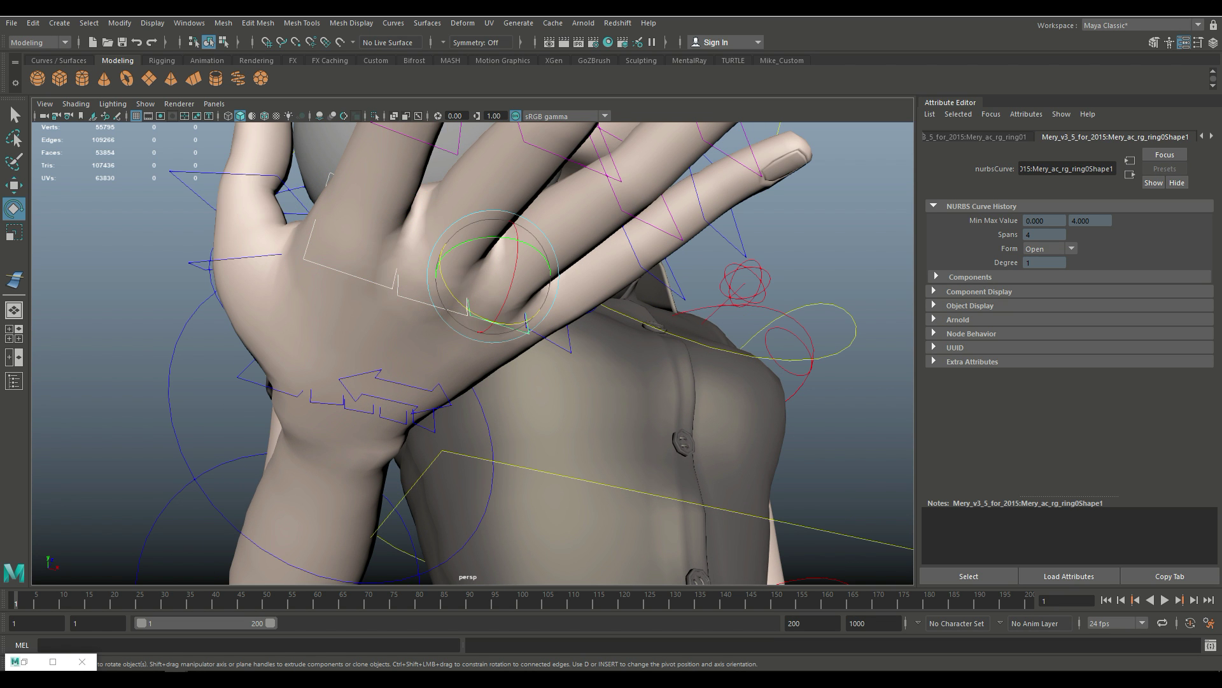
left_click(529, 321)
left_click_drag(446, 357, 382, 349, "alt")
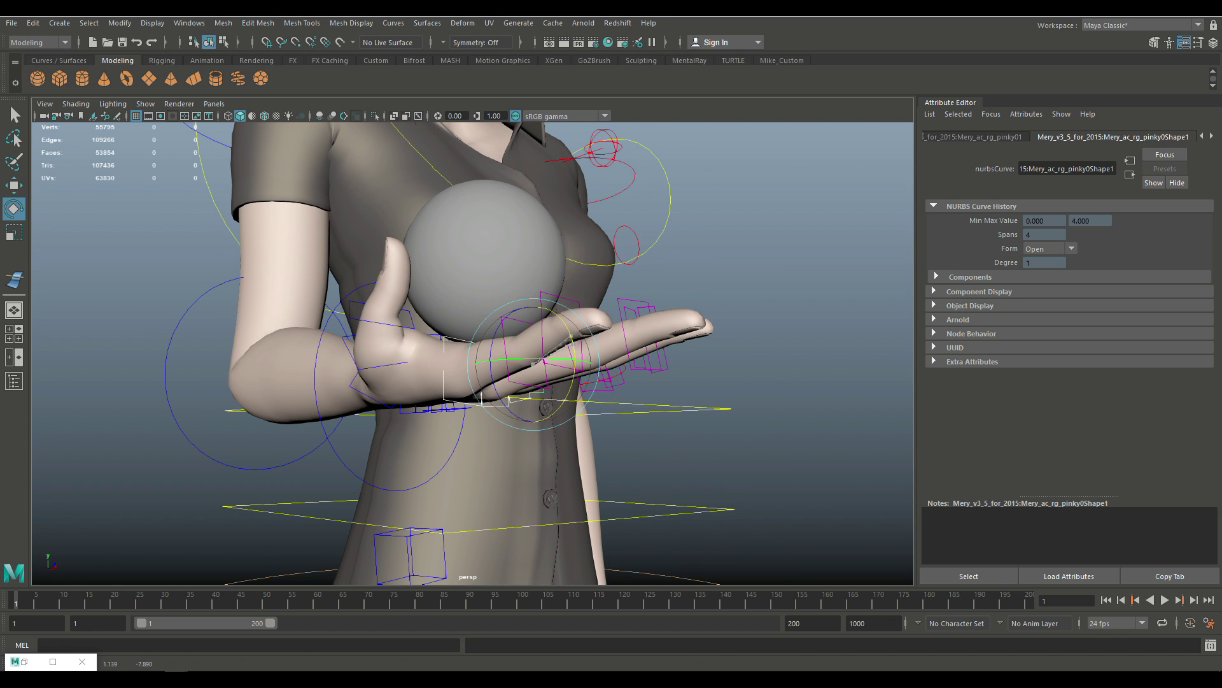
left_click_drag(565, 351, 541, 349, "alt")
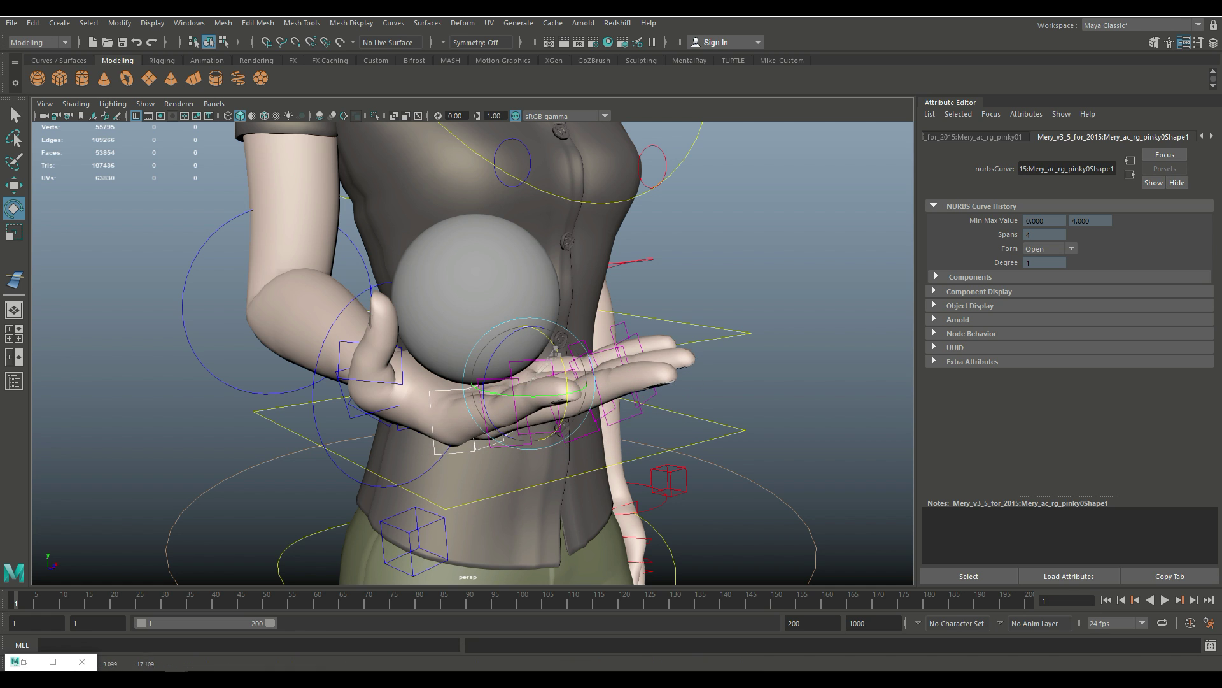
left_click_drag(541, 349, 579, 344, "alt")
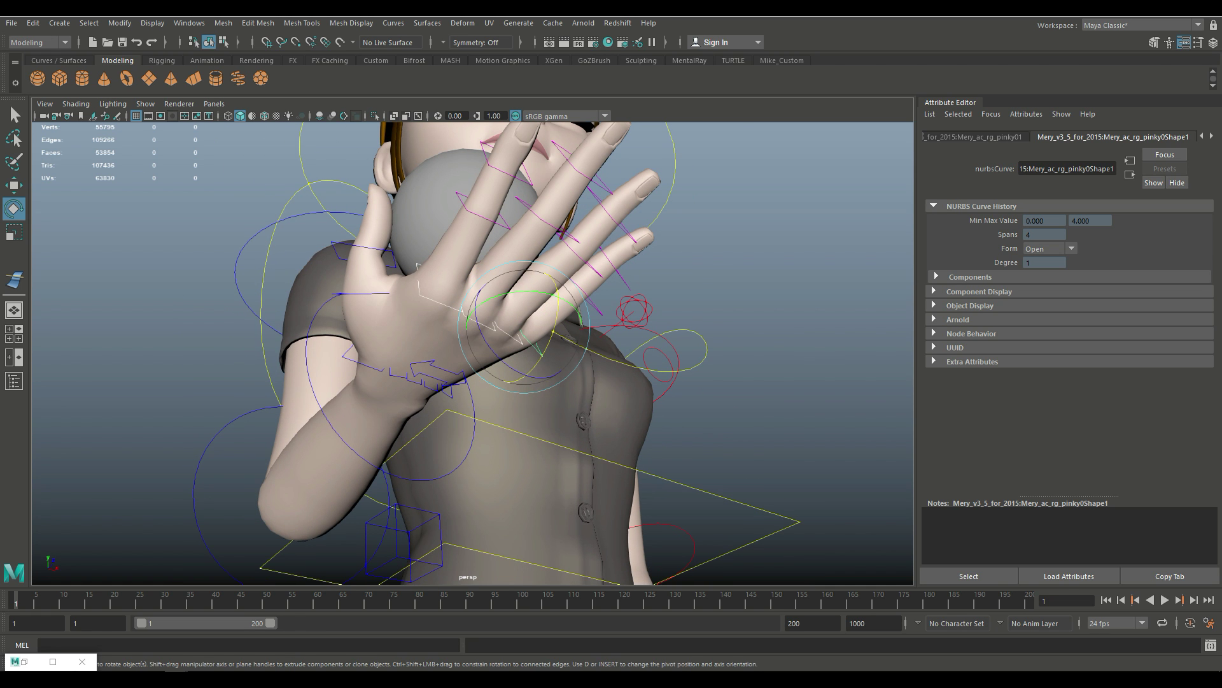
left_click(566, 351)
Curl the middle finger and the pinky's second joint toward the palm
left_click(576, 166)
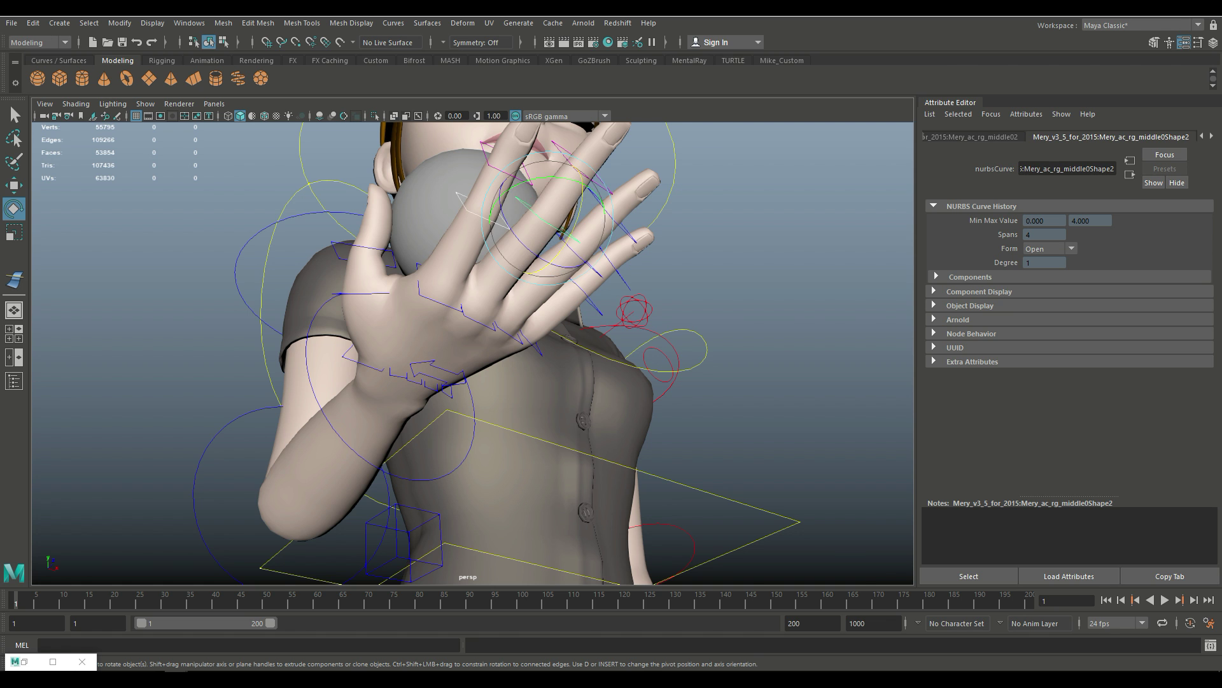
scroll(473, 353, "up", 3)
left_click(666, 220)
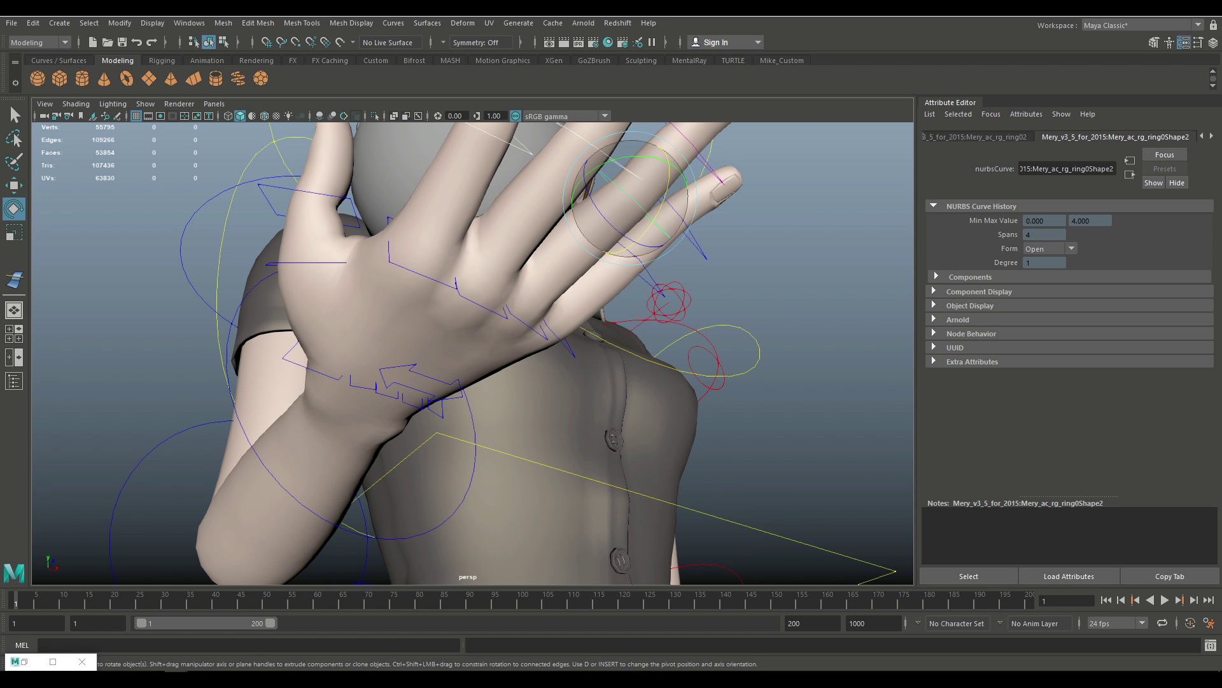
scroll(473, 354, "down", 8)
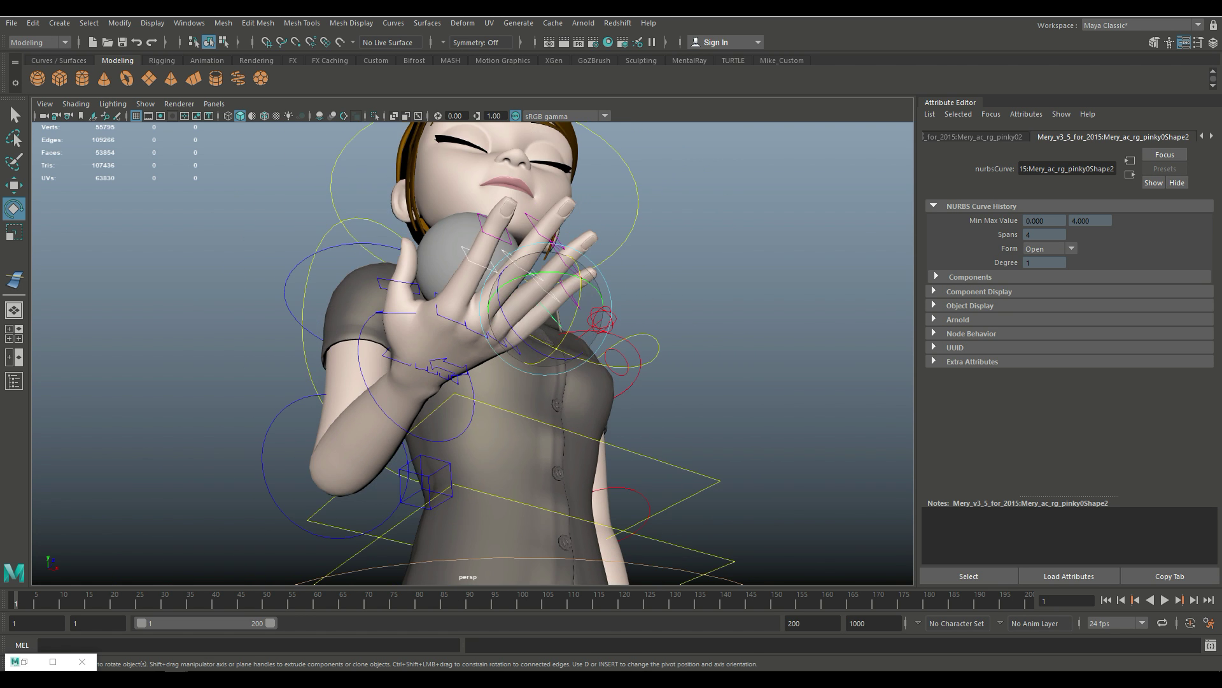
left_click_drag(601, 408, 319, 426)
left_click(764, 445)
Curl the pinky around the grey ball, then select the ball
scroll(764, 446, "up", 5)
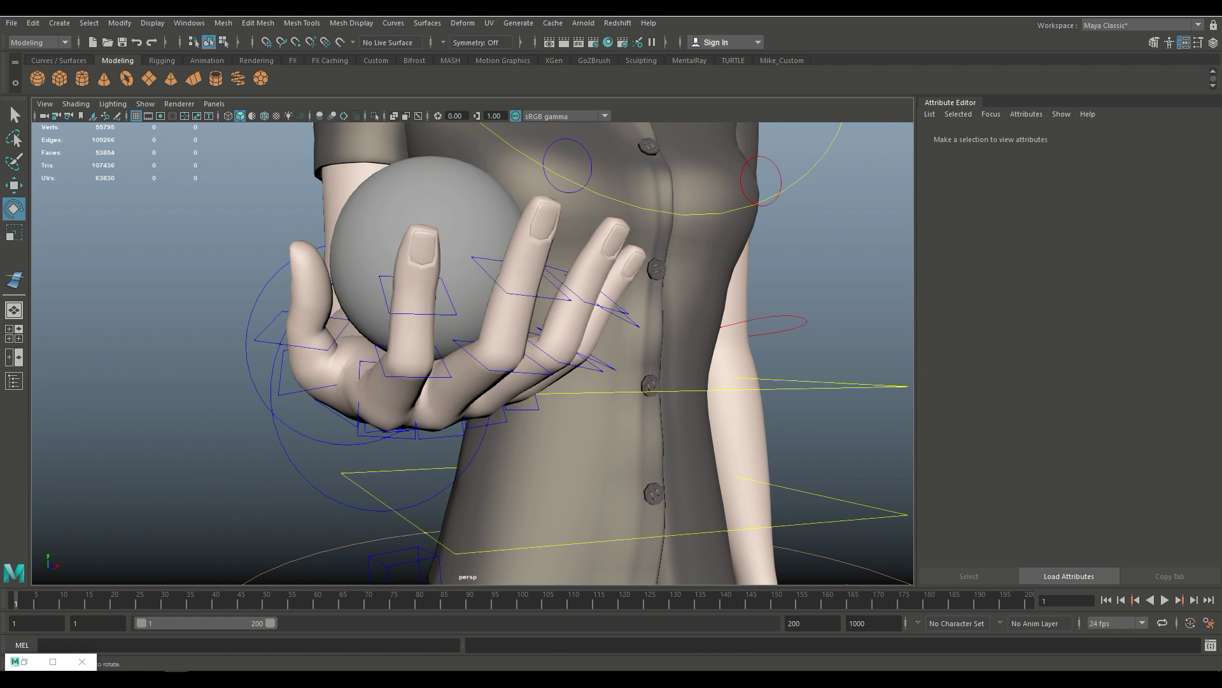
left_click(424, 313)
left_click(522, 280)
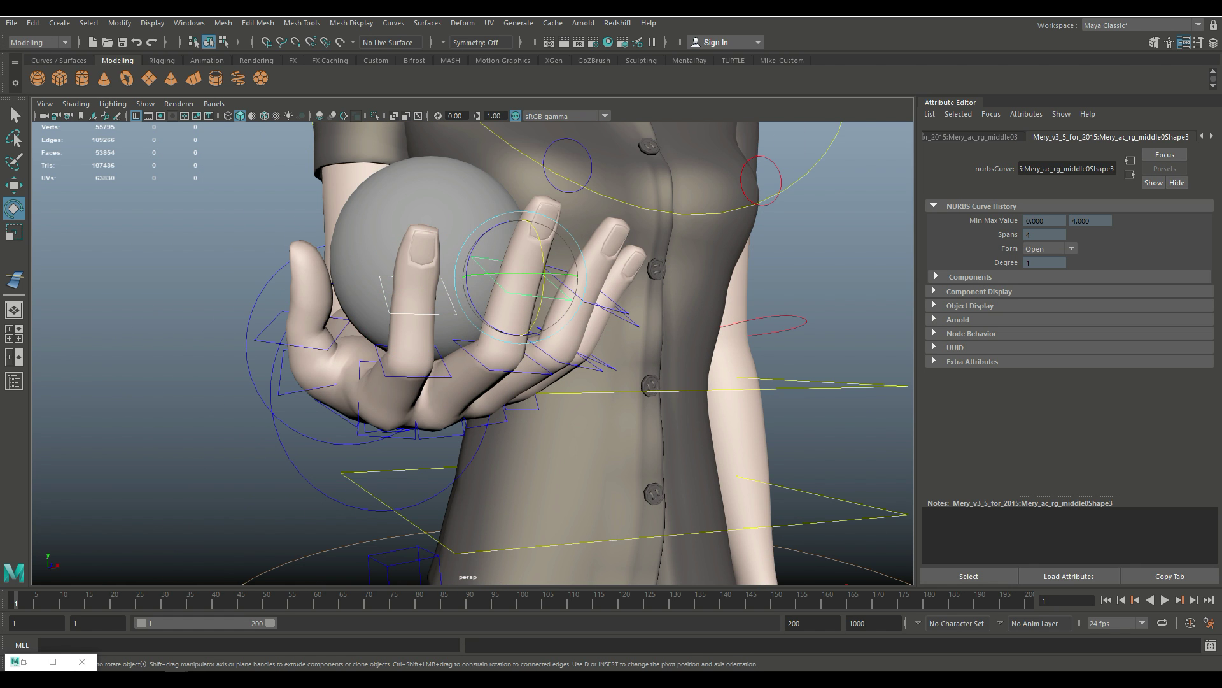
left_click(592, 284)
scroll(592, 284, "up", 5)
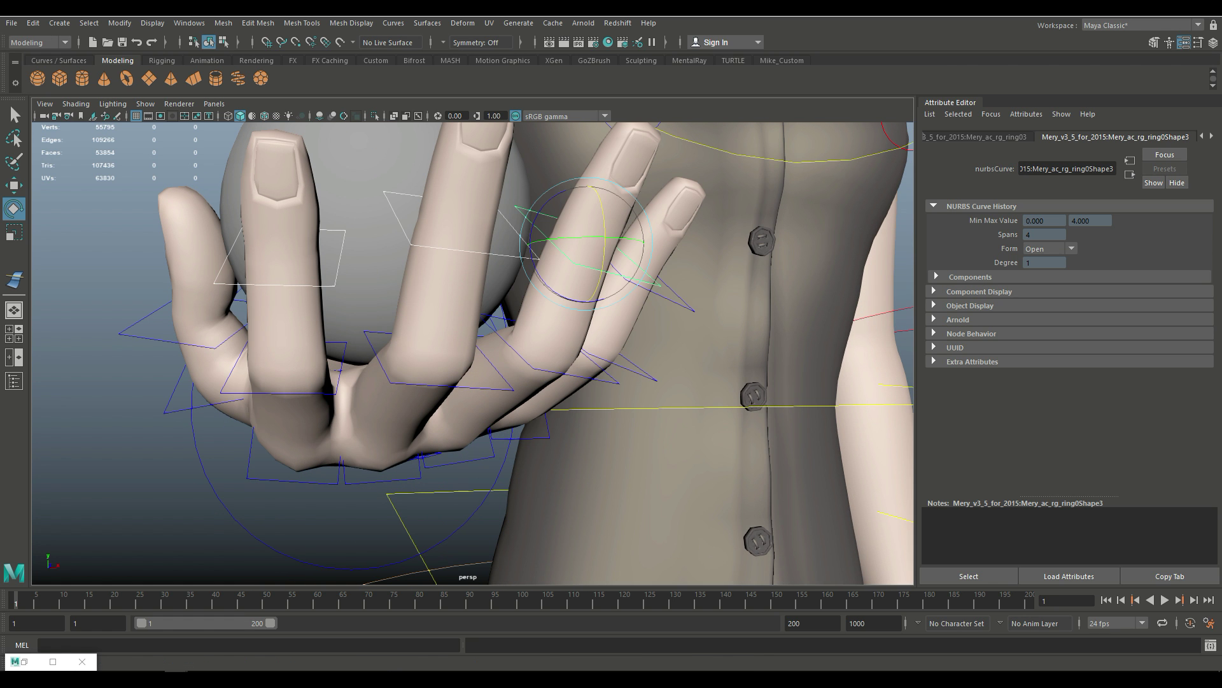
left_click(637, 273)
scroll(637, 274, "down", 5)
left_click_drag(637, 273, 751, 255, "alt")
left_click_drag(627, 299, 522, 293)
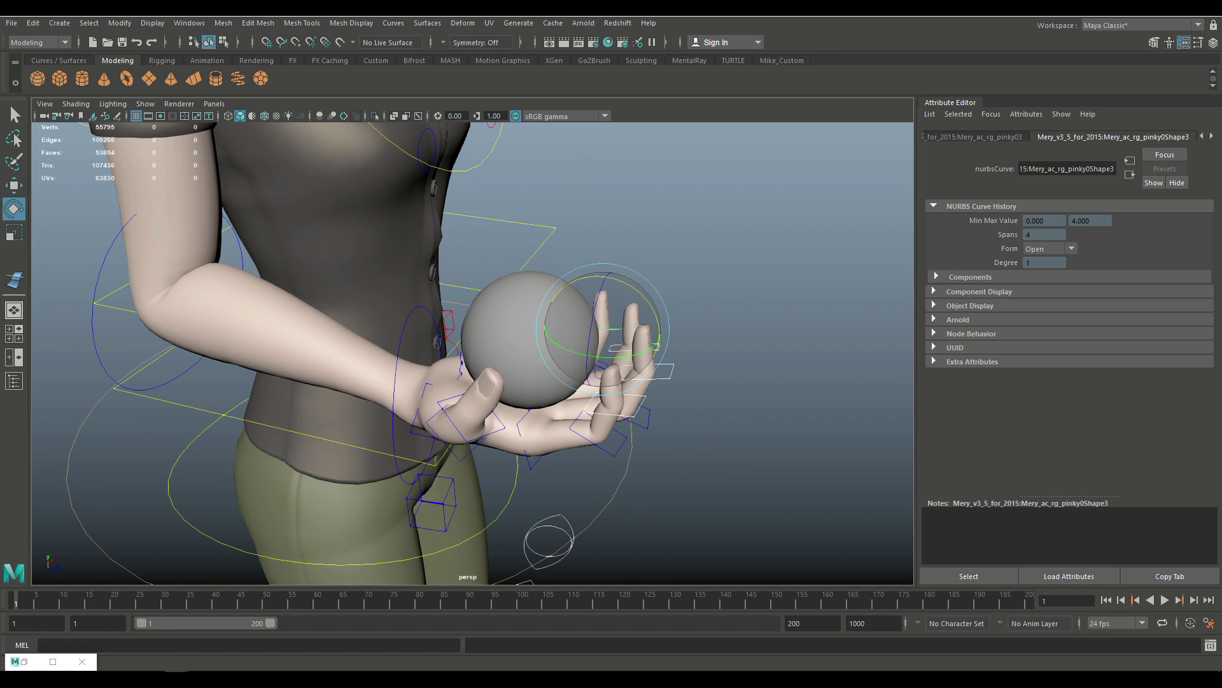
left_click(525, 318)
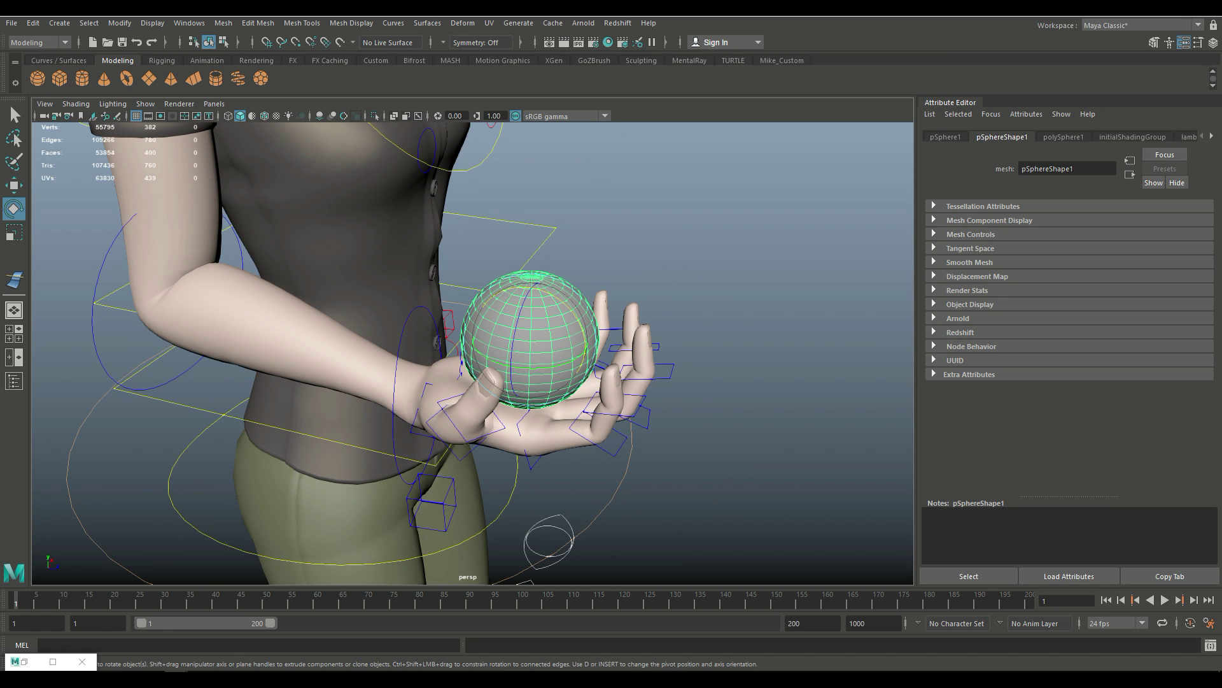
Slide the ball along X into the palm and curl the pinky's base and outer joints around it
key("w")
left_click_drag(590, 350, 608, 354)
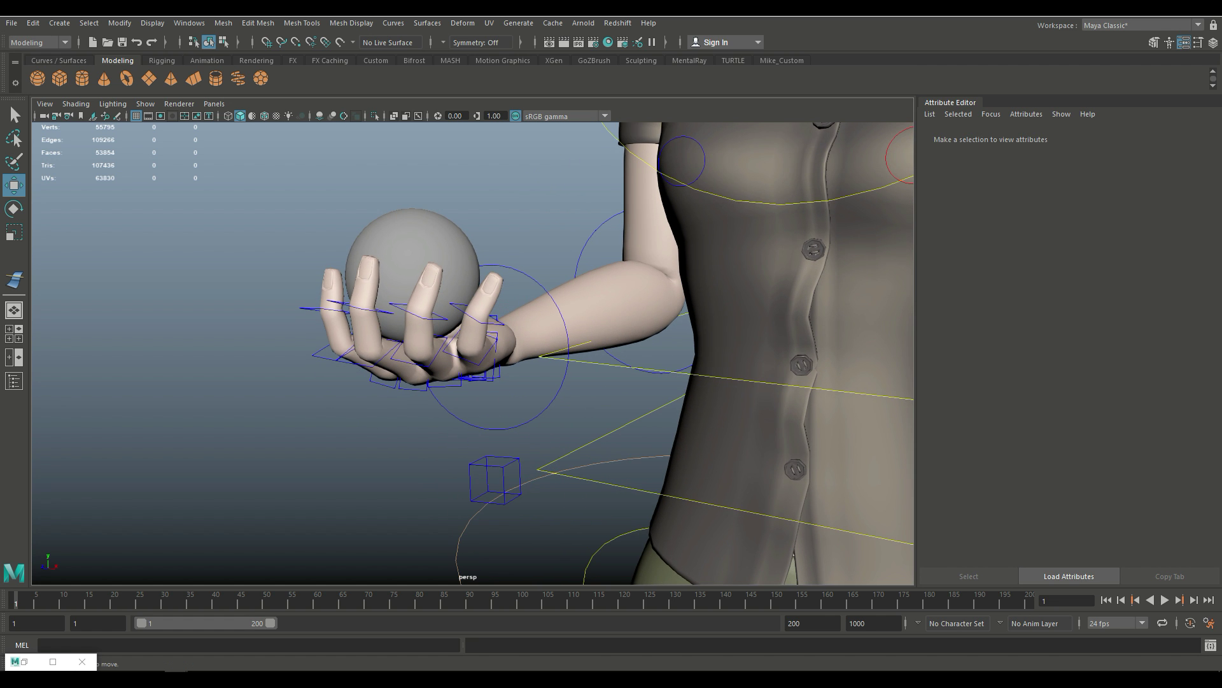
left_click(354, 389)
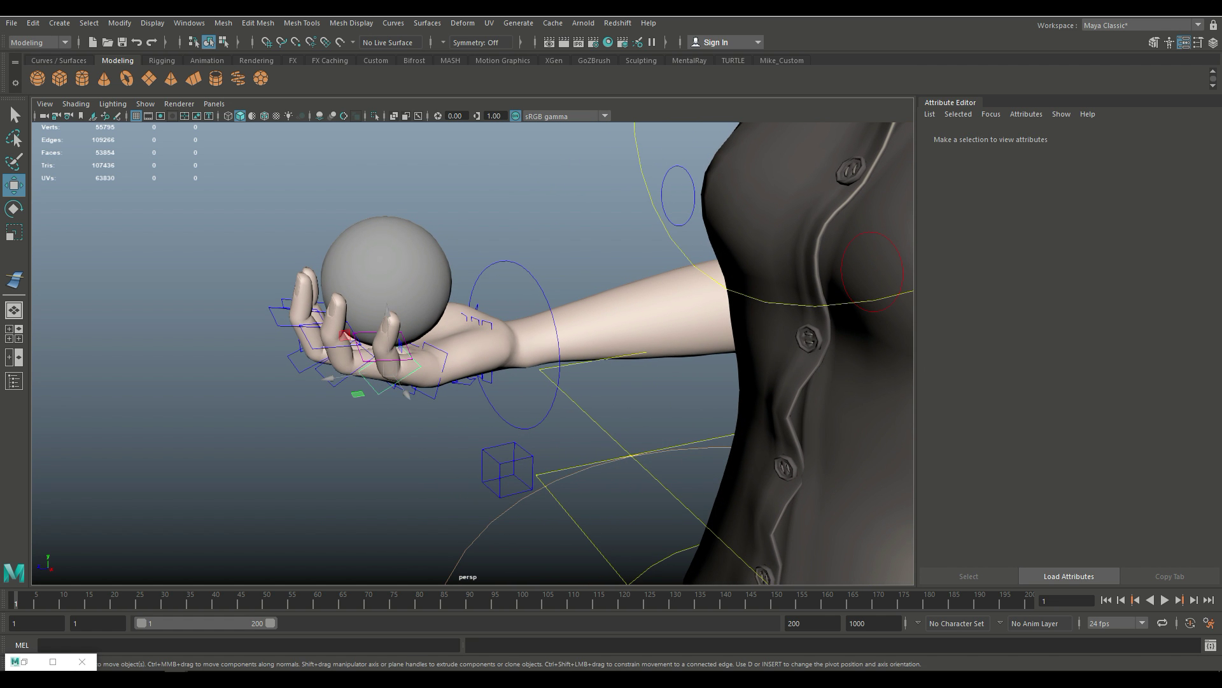
key("e")
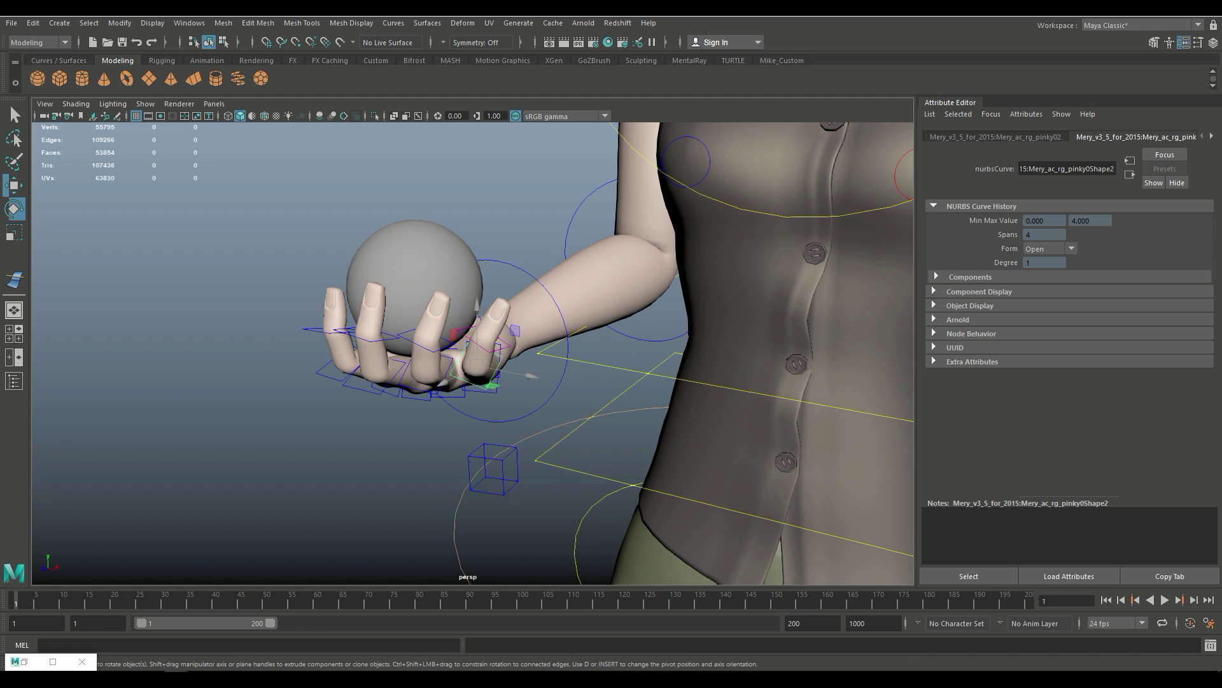
mouse_move(513, 347)
left_mouse_down()
mouse_move(520, 369)
mouse_move(521, 354)
left_mouse_up()
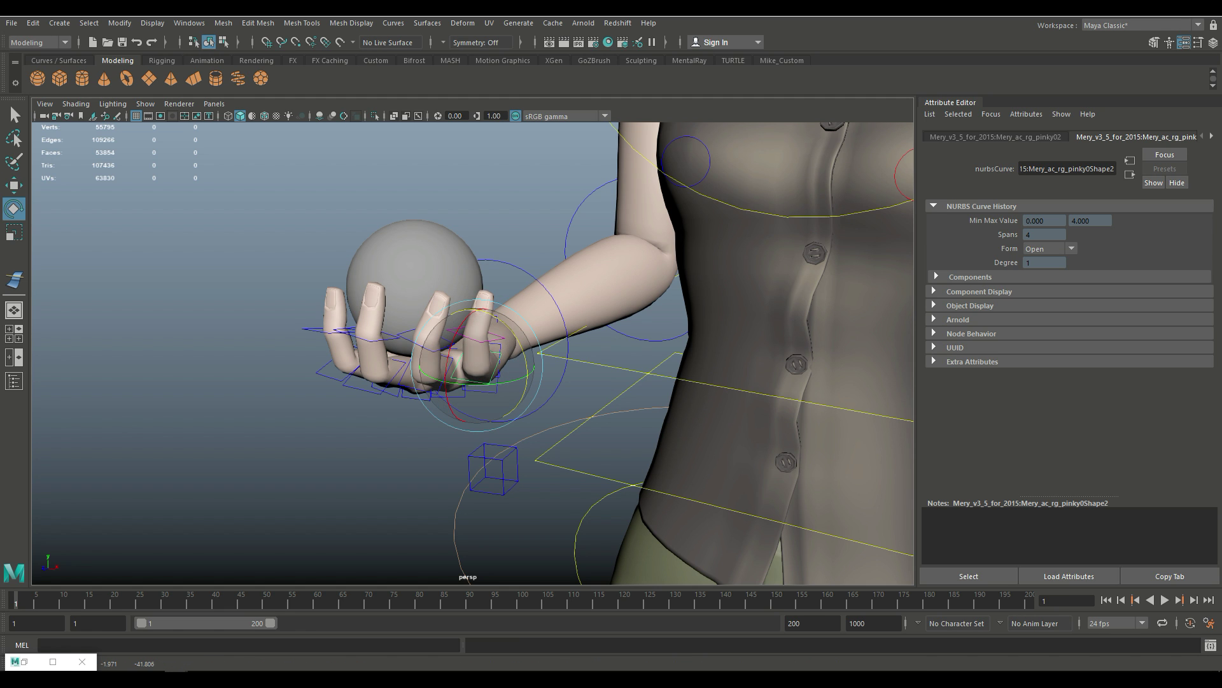
left_click(382, 484)
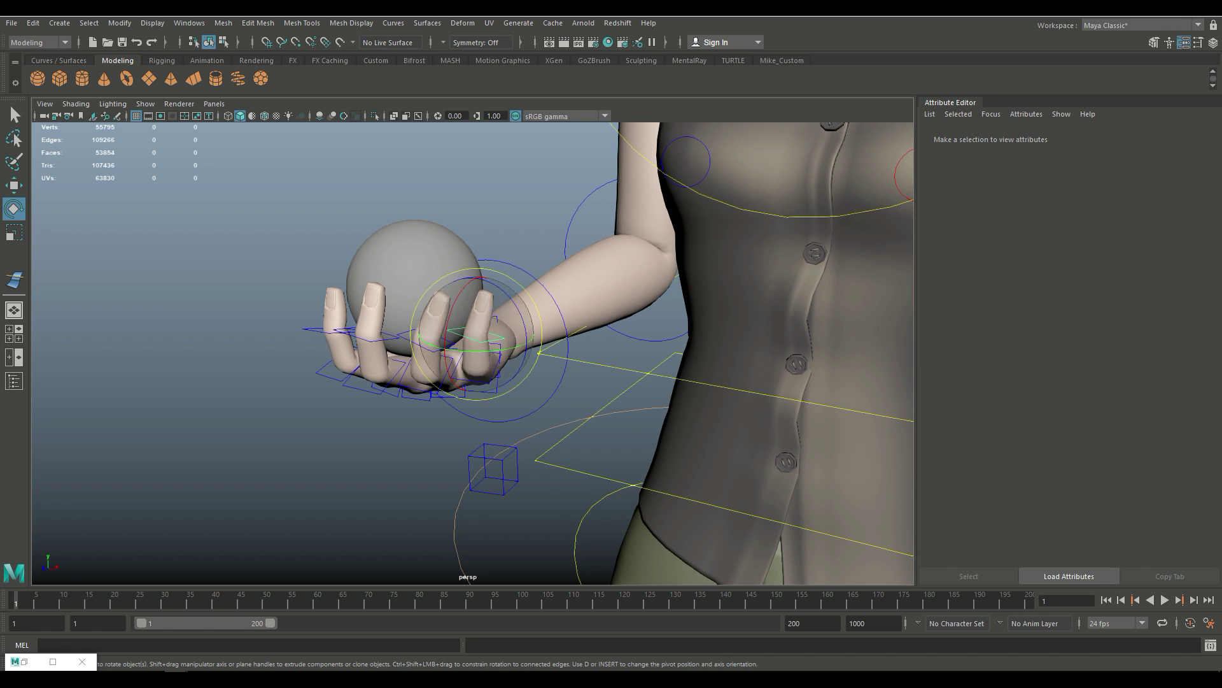
left_click(476, 337)
left_click_drag(476, 336, 502, 334)
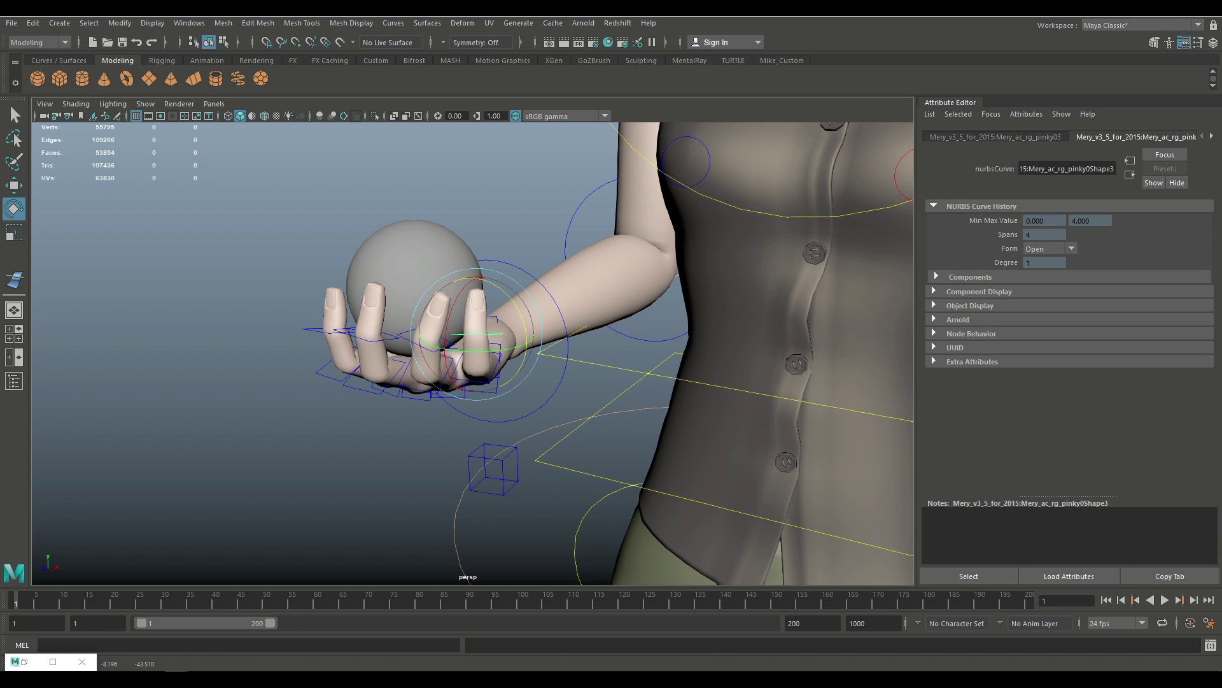
Curl the ring and middle fingers around the ball, then frame the whole character
left_click(428, 347)
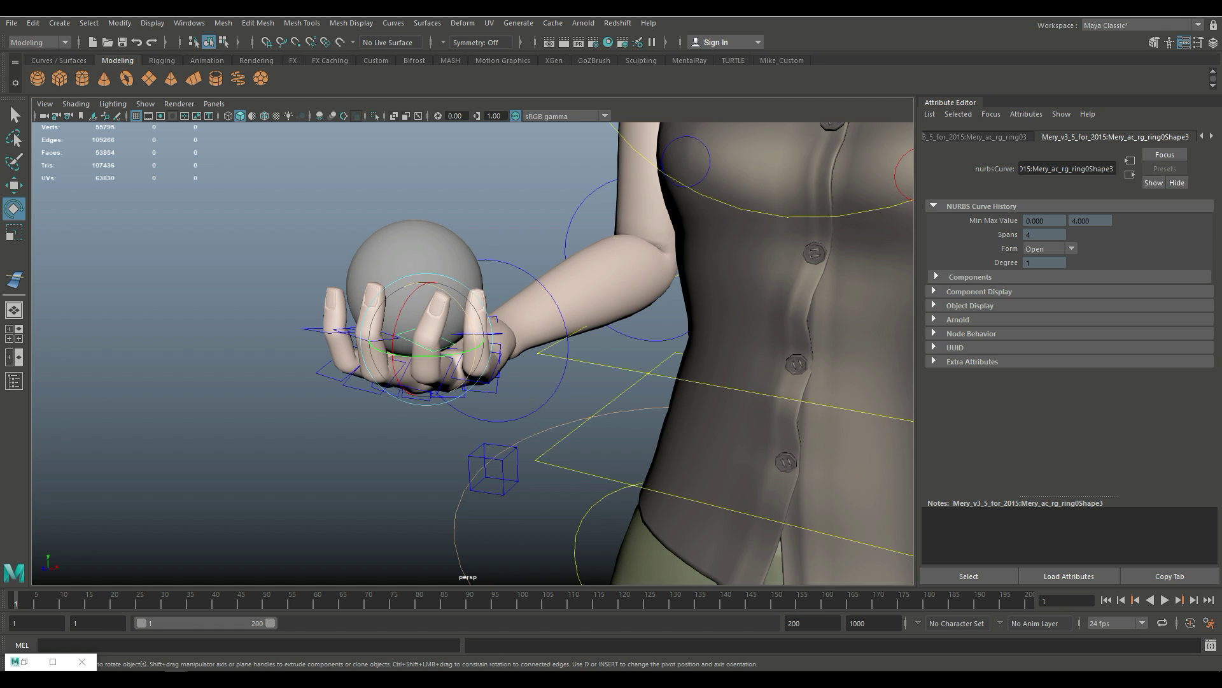
left_click_drag(446, 299, 446, 338)
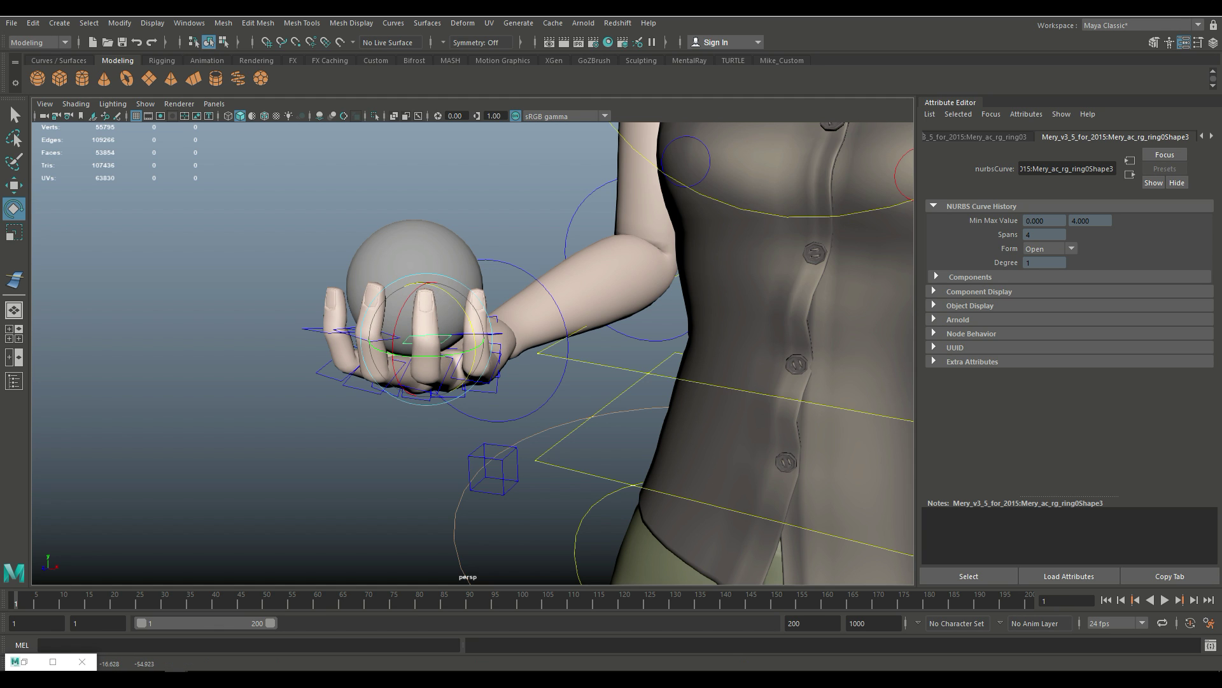
left_click(382, 331)
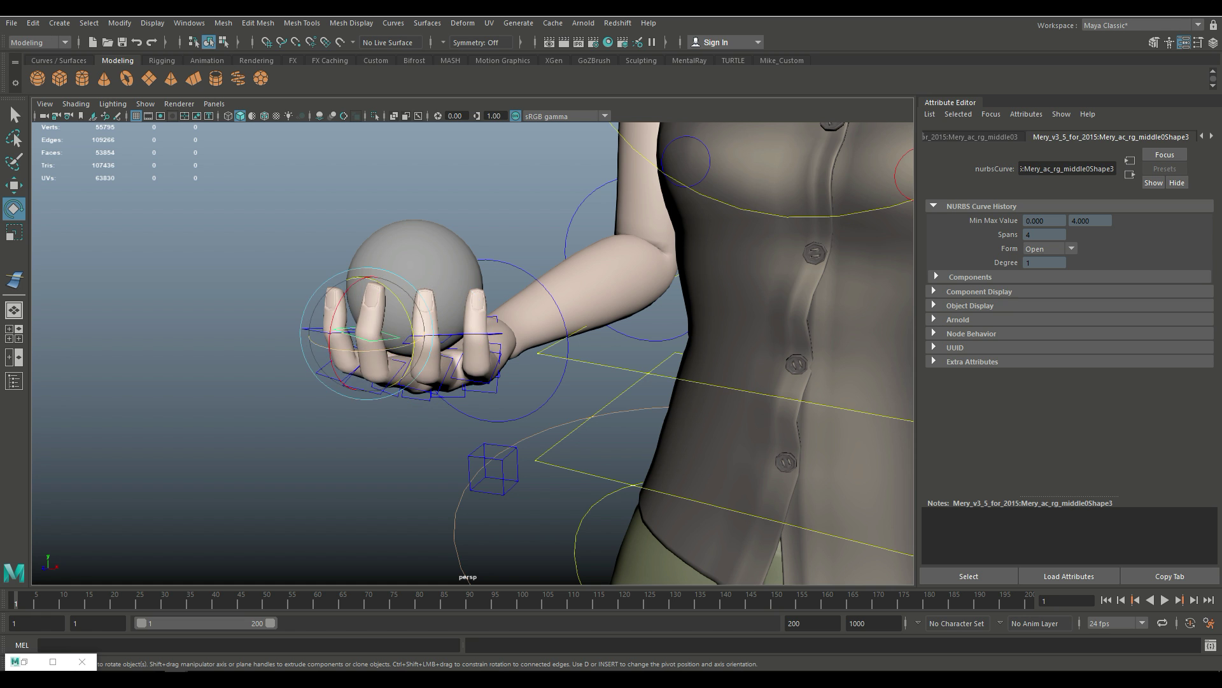
left_click_drag(446, 350, 539, 351, "alt")
left_click_drag(491, 318, 472, 318)
left_click(191, 382)
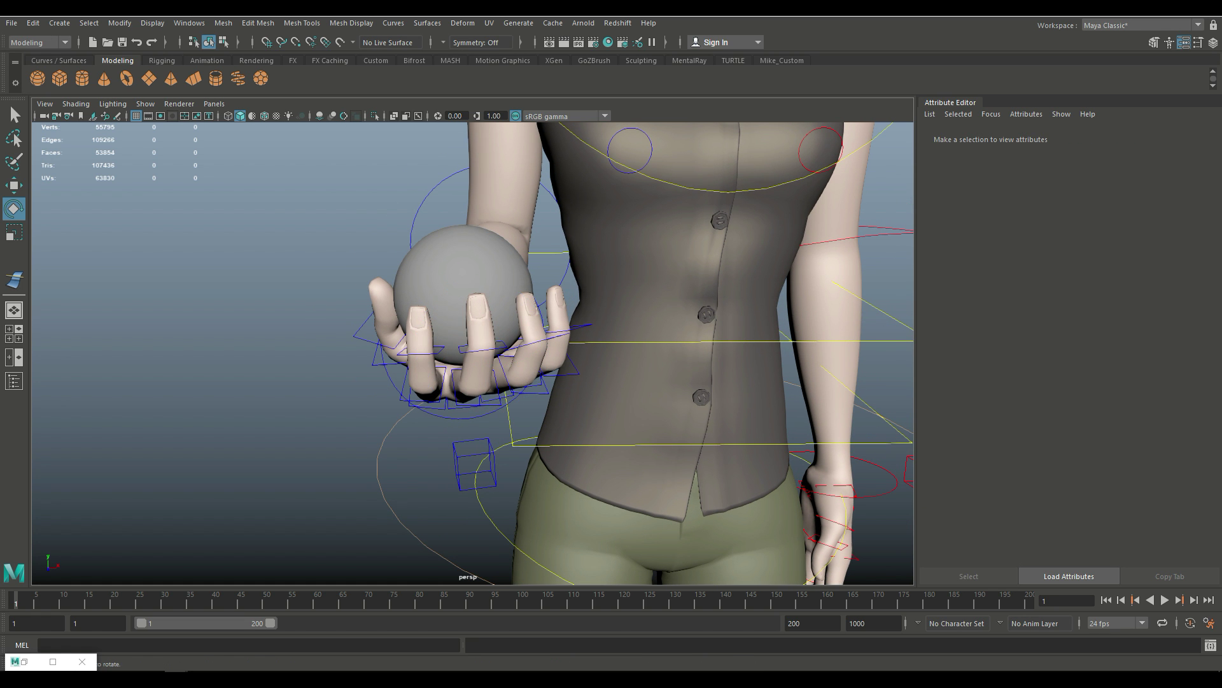
scroll(473, 353, "down", 10)
left_click_drag(484, 350, 541, 372, "alt")
middle_click_drag(483, 350, 560, 343, "alt")
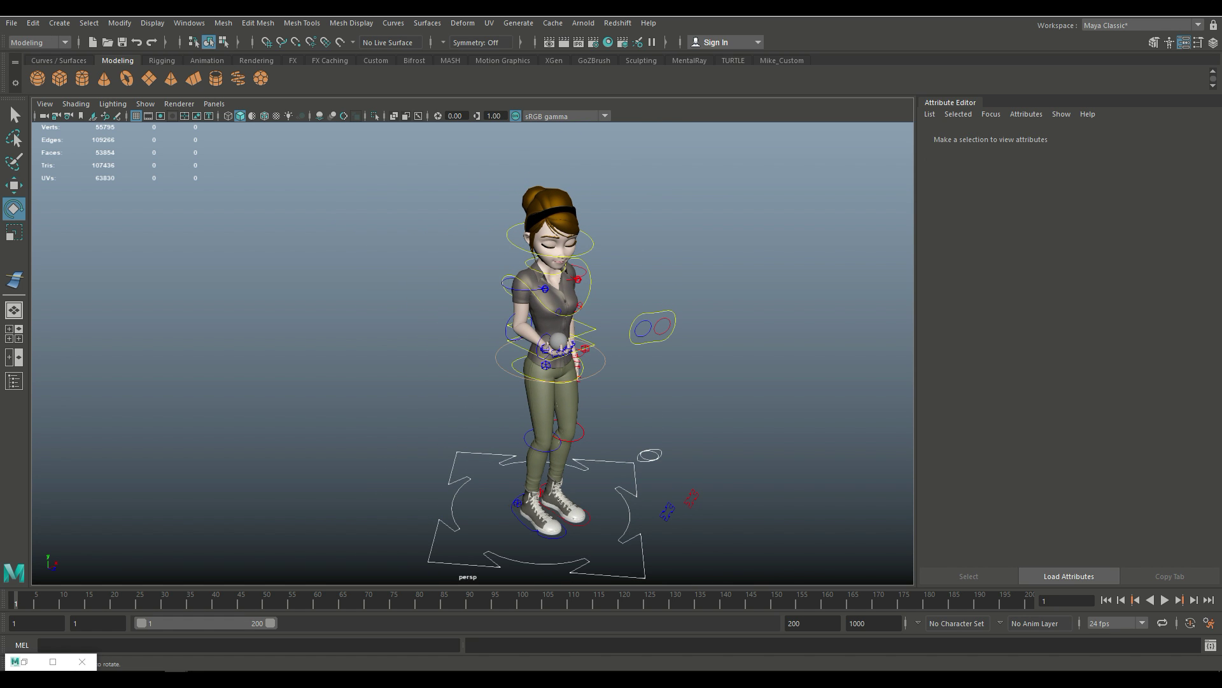
Set both the animation end and playback end frames to 20
scroll(472, 353, "up", 5)
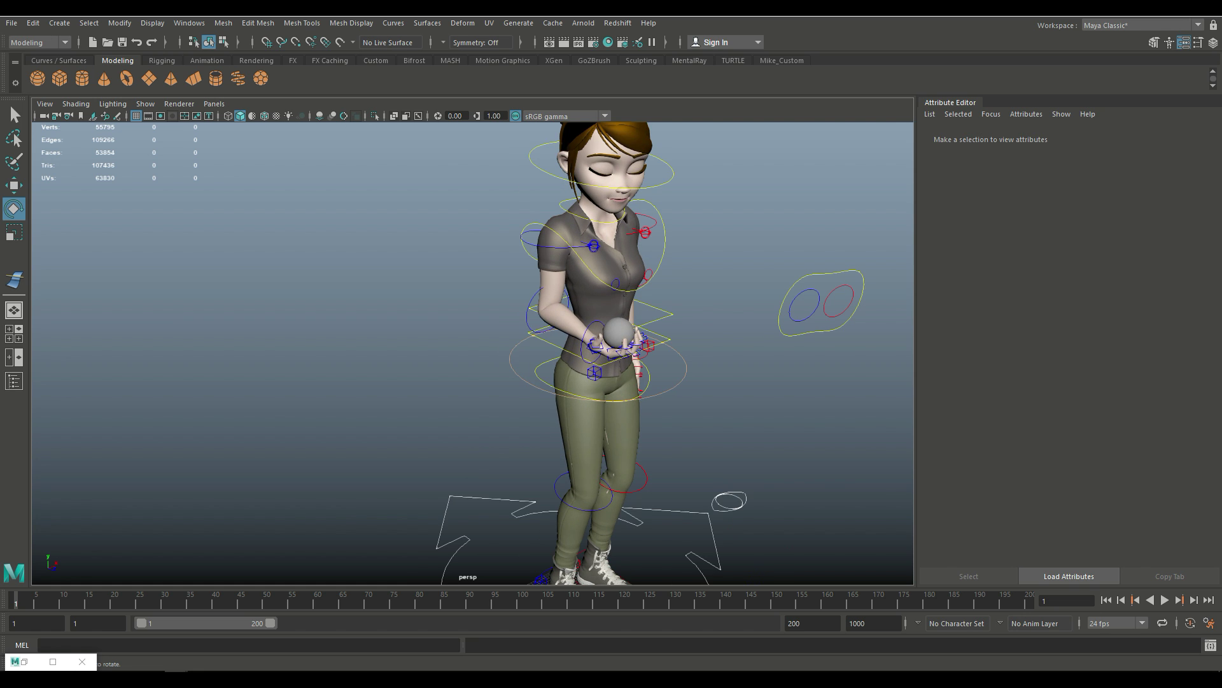
left_click_drag(484, 350, 477, 318, "alt")
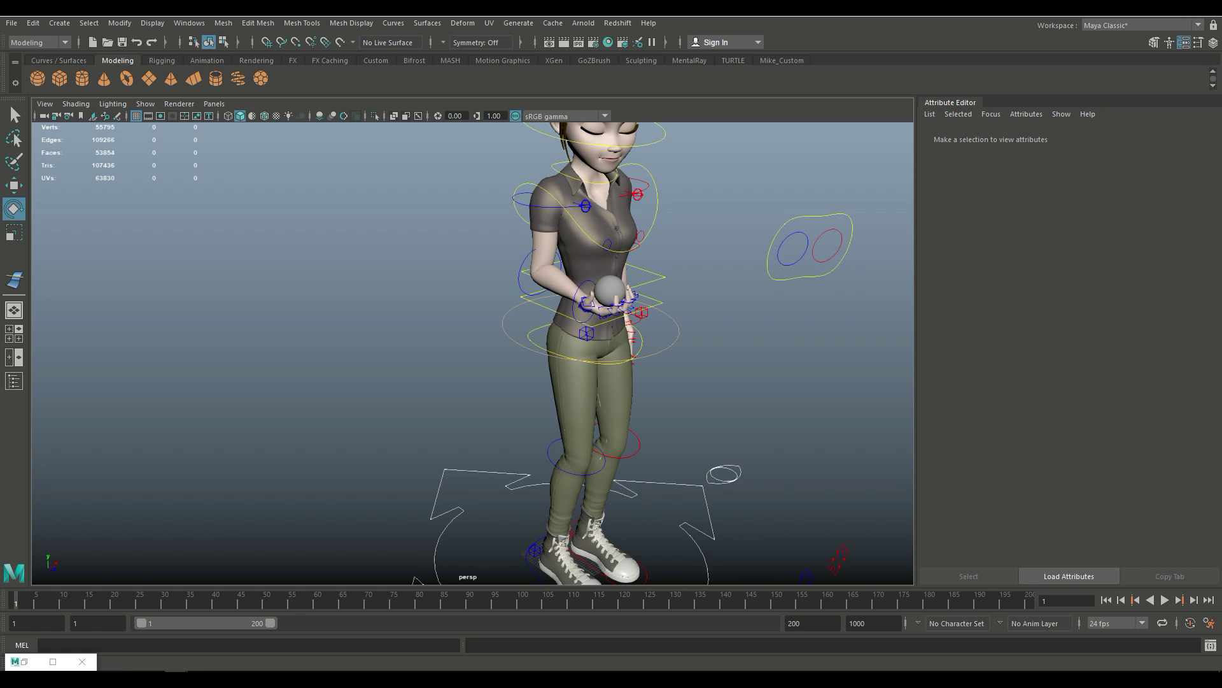
double_click(813, 623)
type("20")
key("Tab")
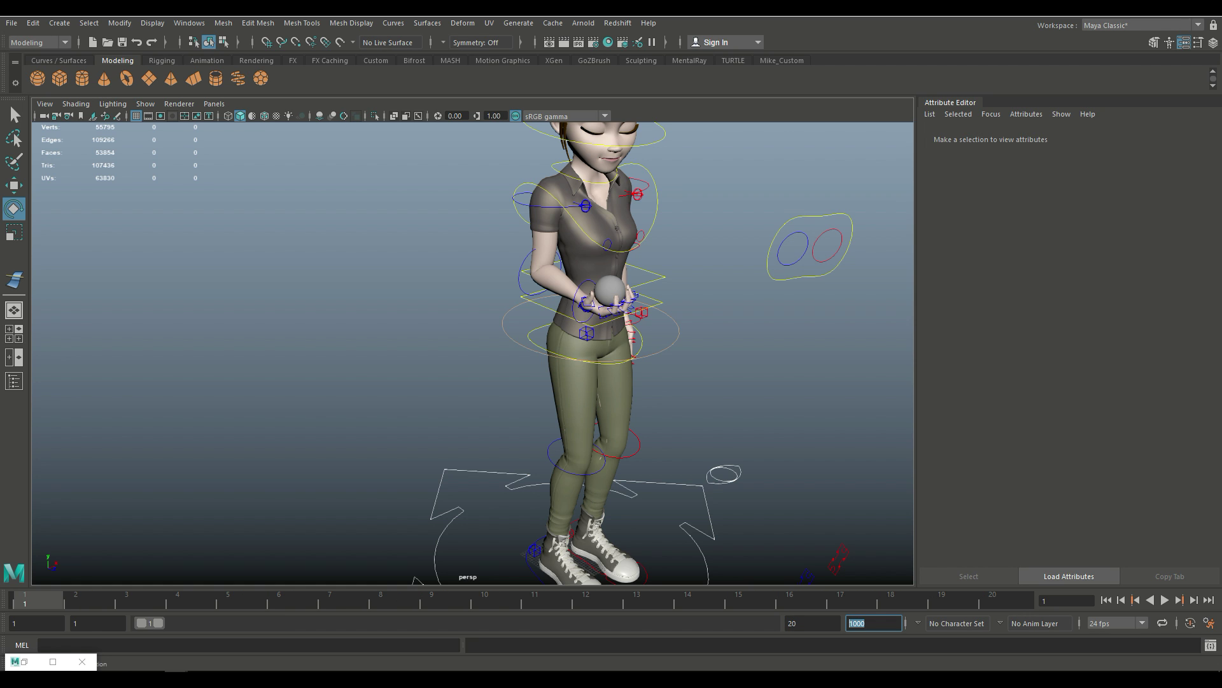
type("20")
key("Return")
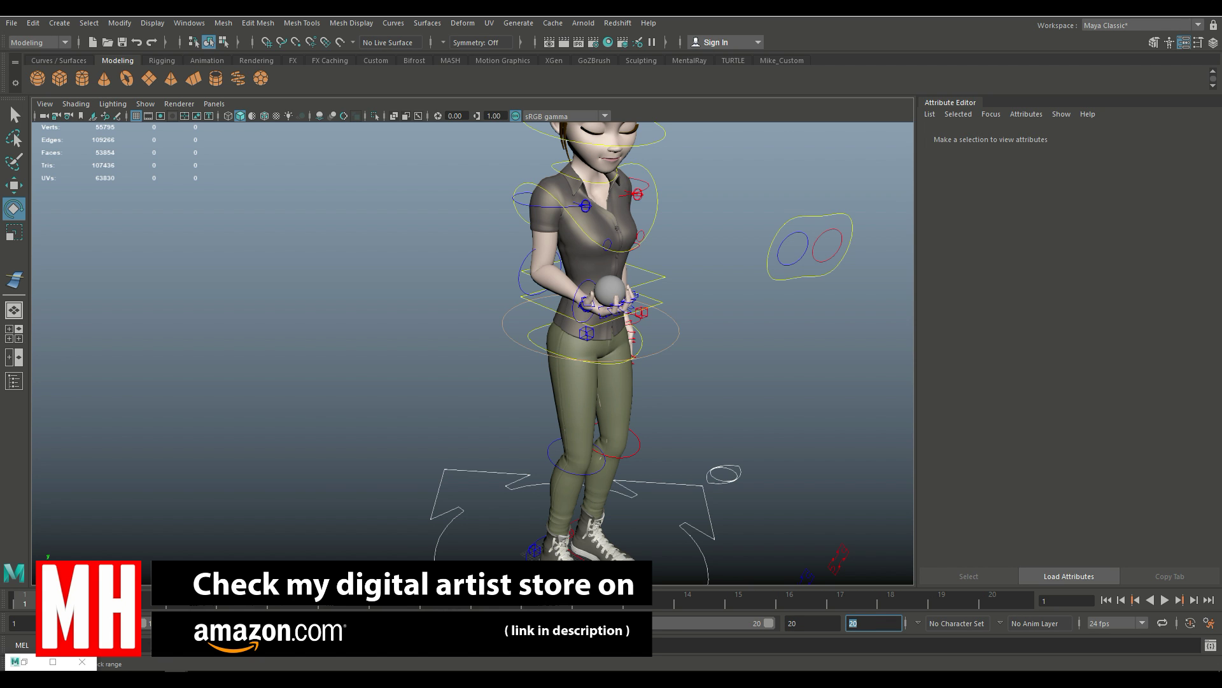
scroll(630, 357, "up", 2)
scroll(630, 356, "up", 2)
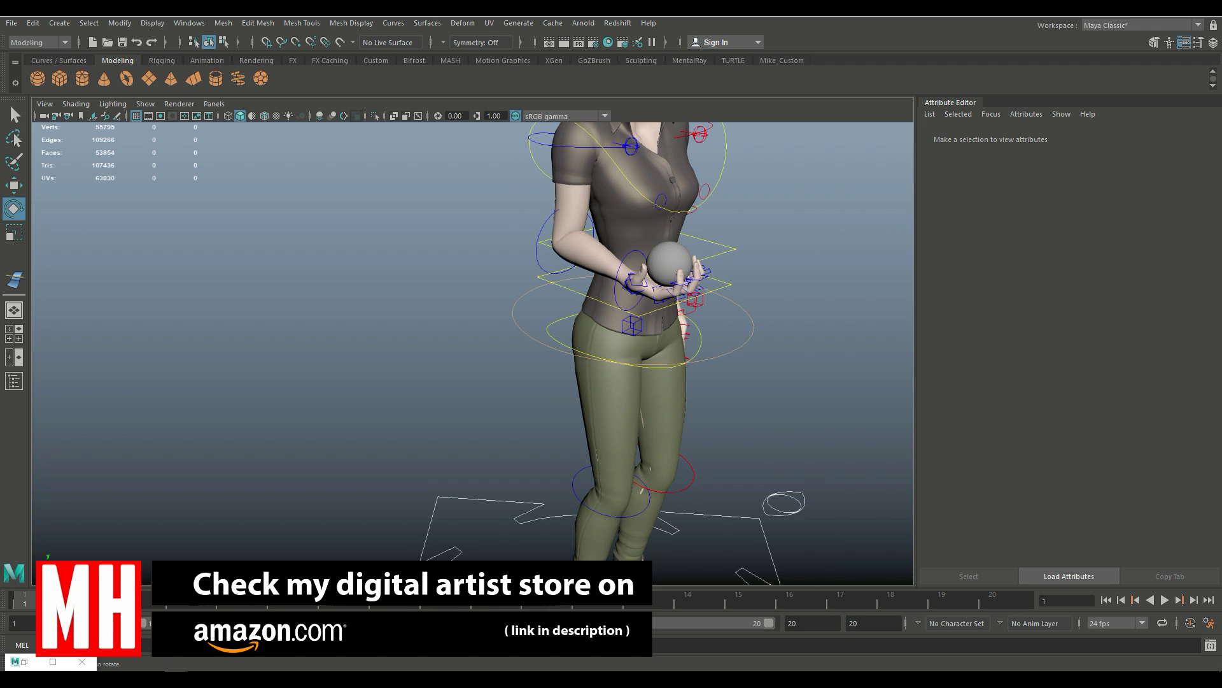
Rotate Mery's forearm out to her side and up toward her chest, away from the ball
left_click(540, 242)
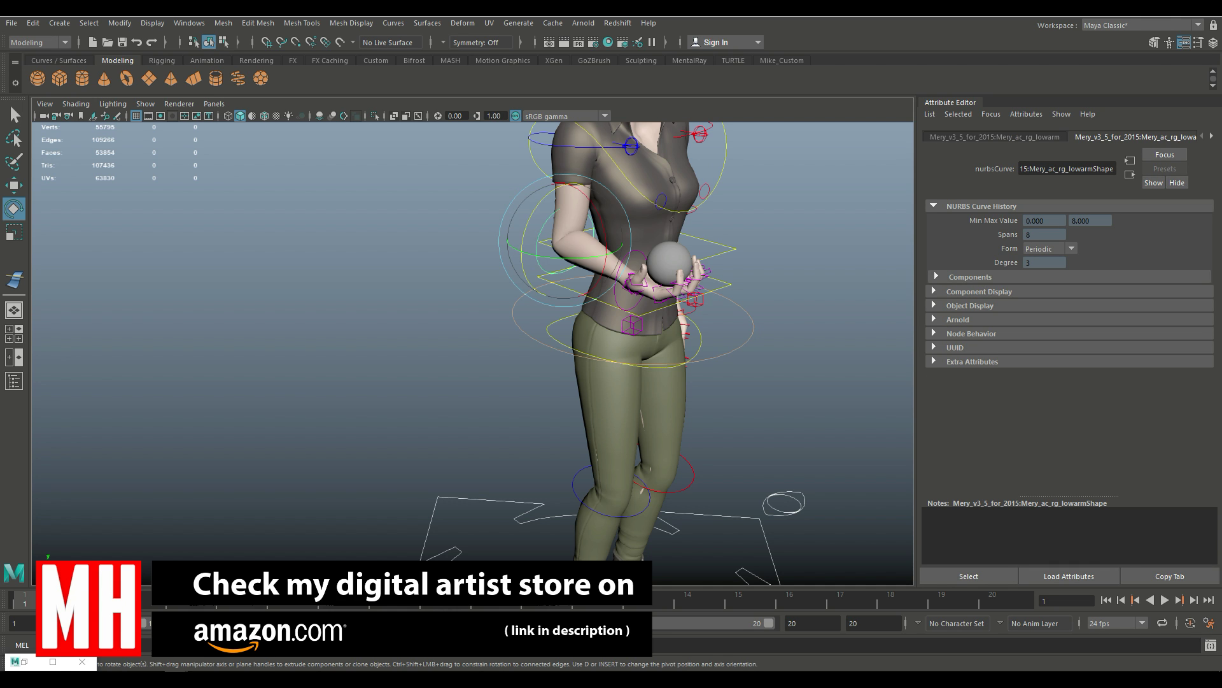
left_click_drag(630, 286, 560, 294)
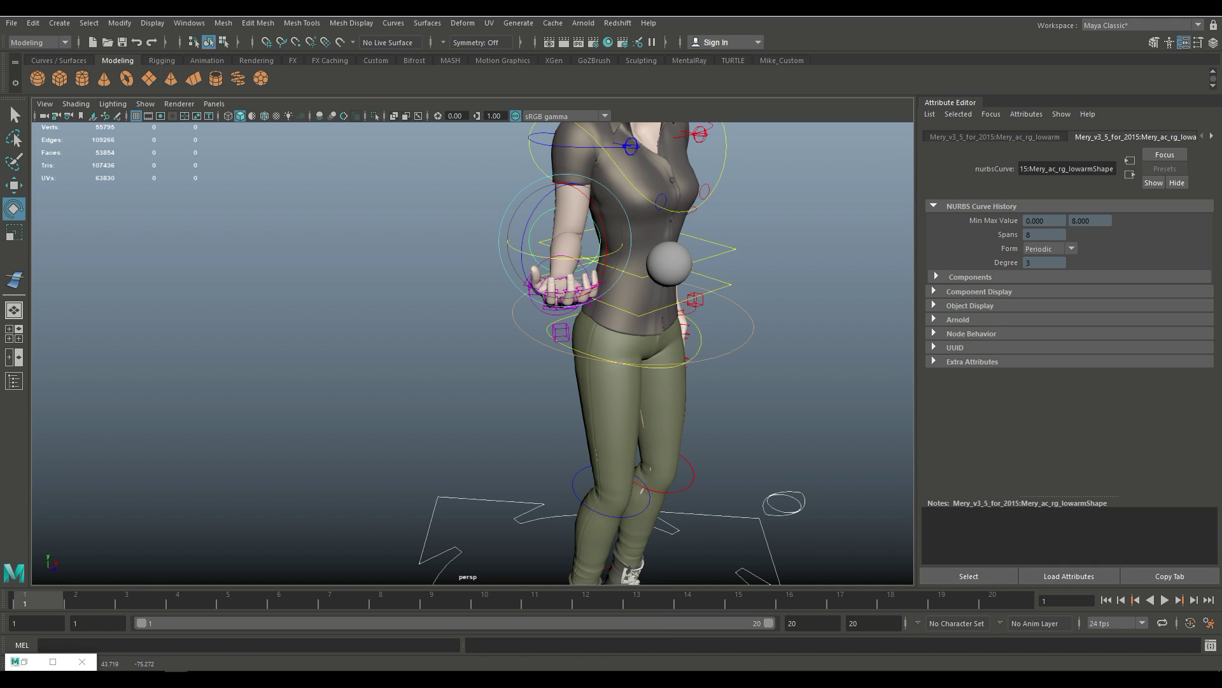
key("ctrl+z")
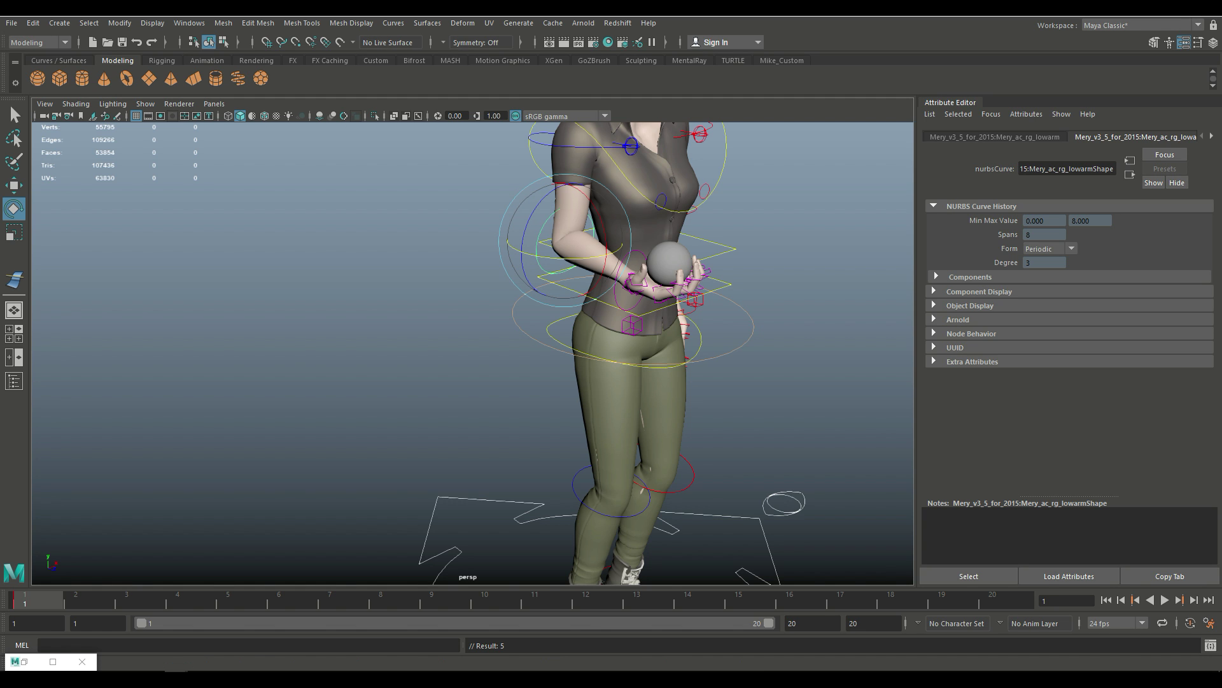
key("alt+v")
key("alt+v")
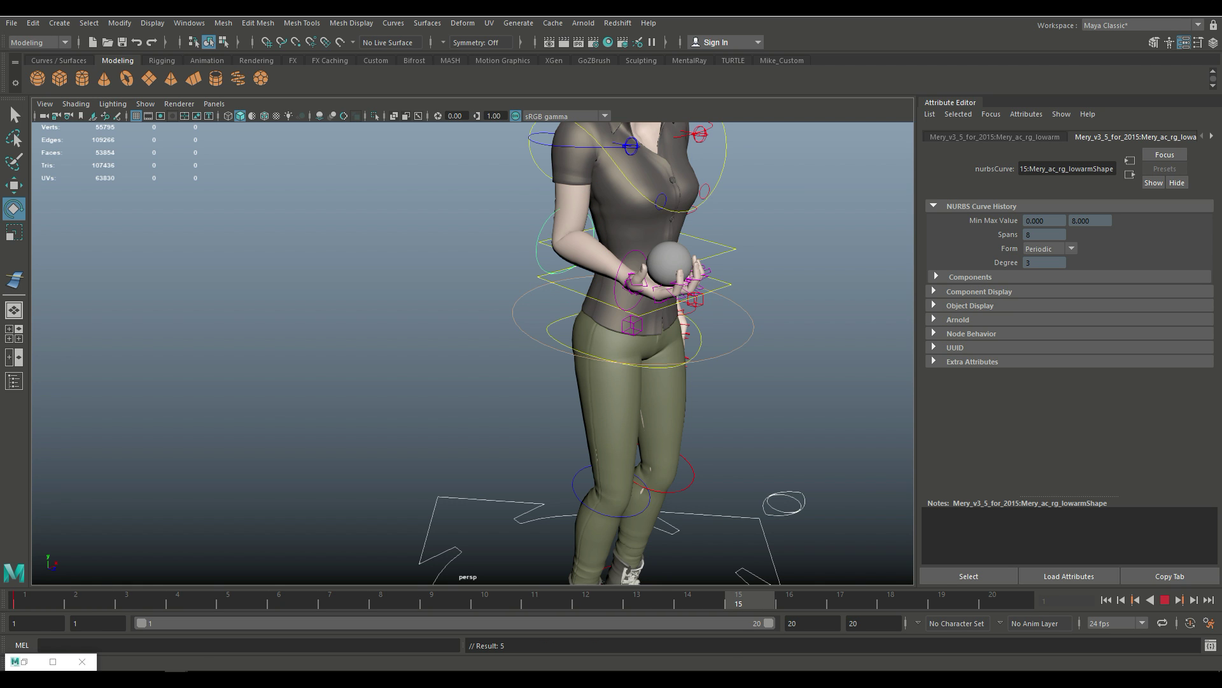
left_click_drag(688, 274, 557, 287)
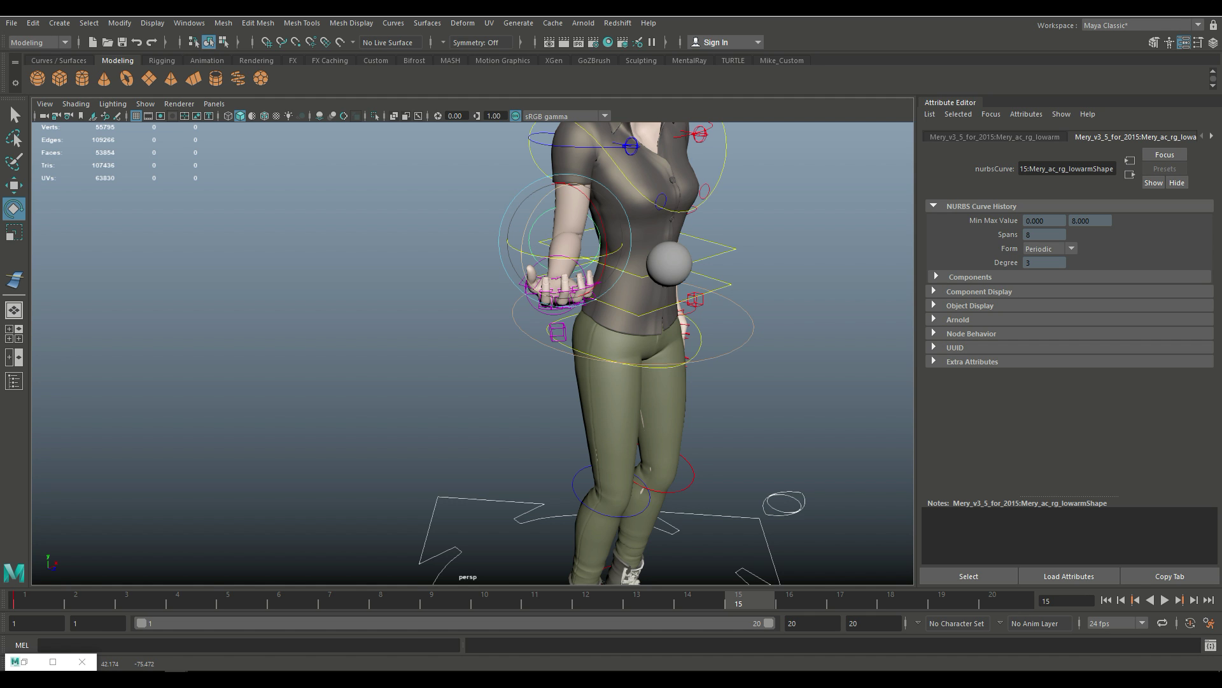
left_click_drag(557, 287, 551, 258)
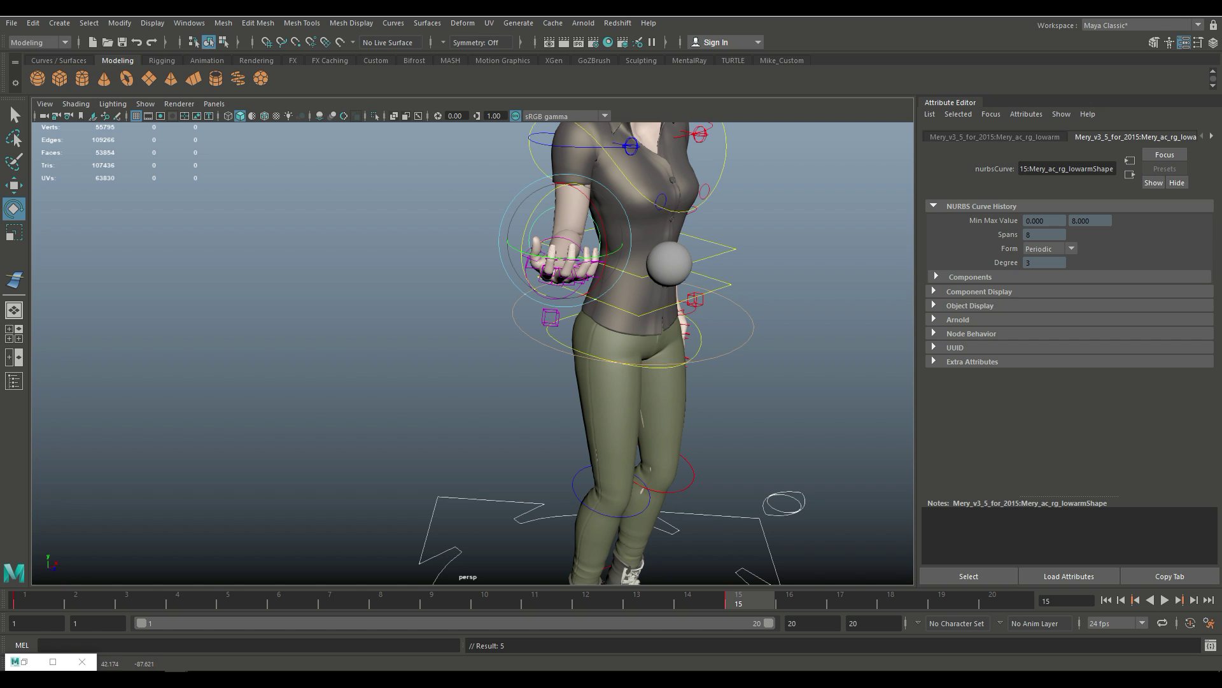
Play back from frame 1 to see the ball left behind, then return to frame 1
key("alt+shift+v")
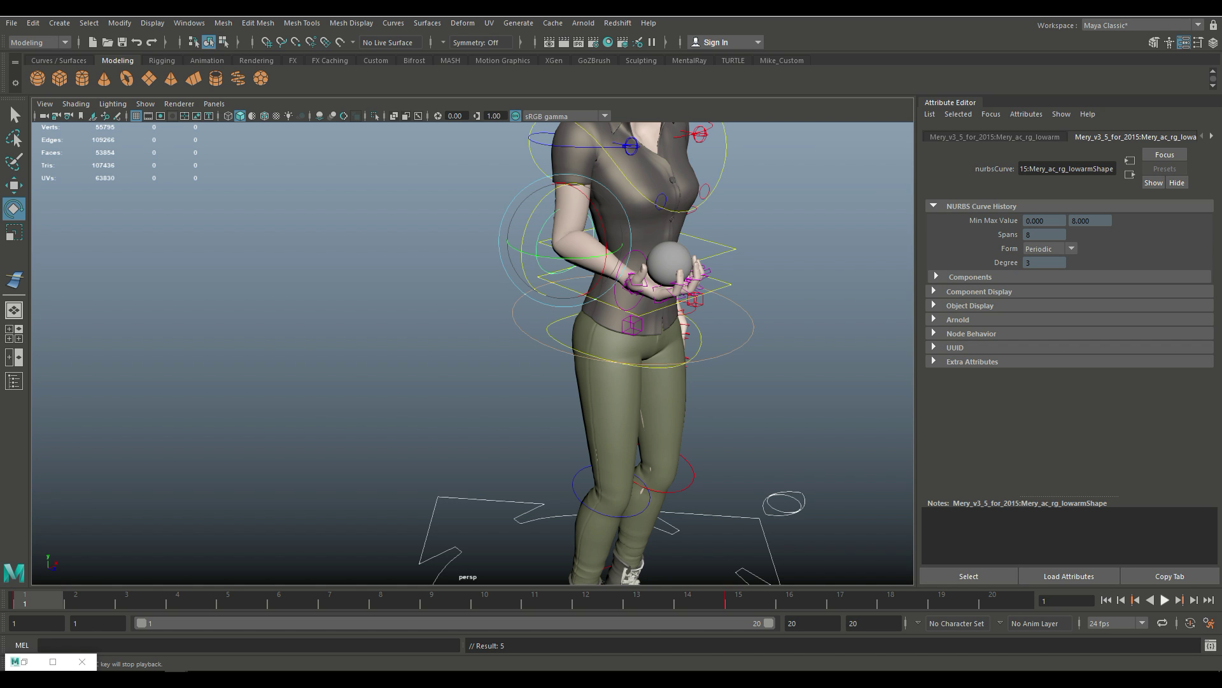
key("alt+v")
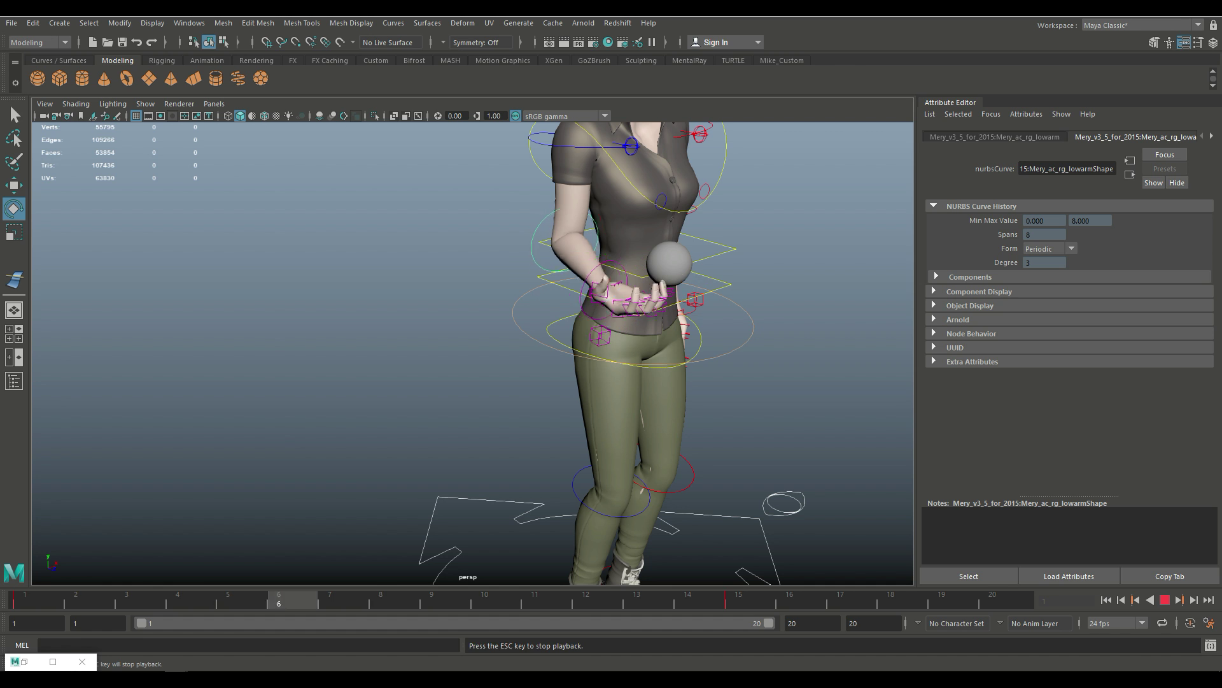
key("Escape")
key("alt+shift+v")
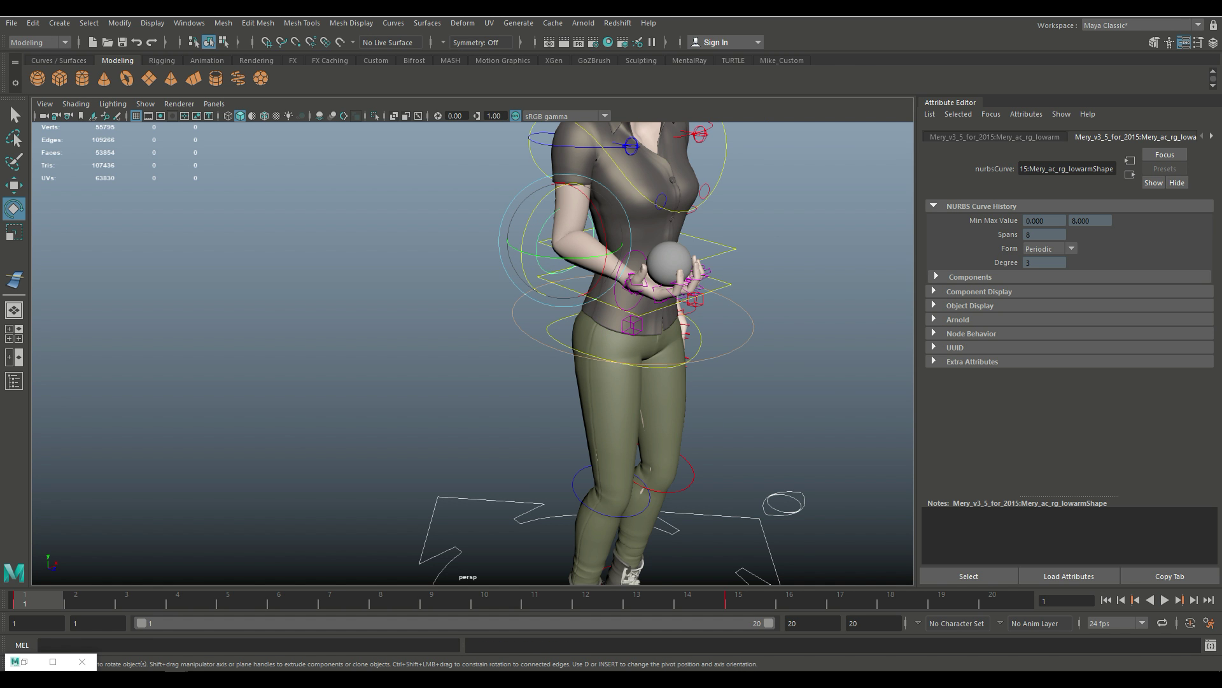
left_click_drag(573, 318, 484, 300, "alt")
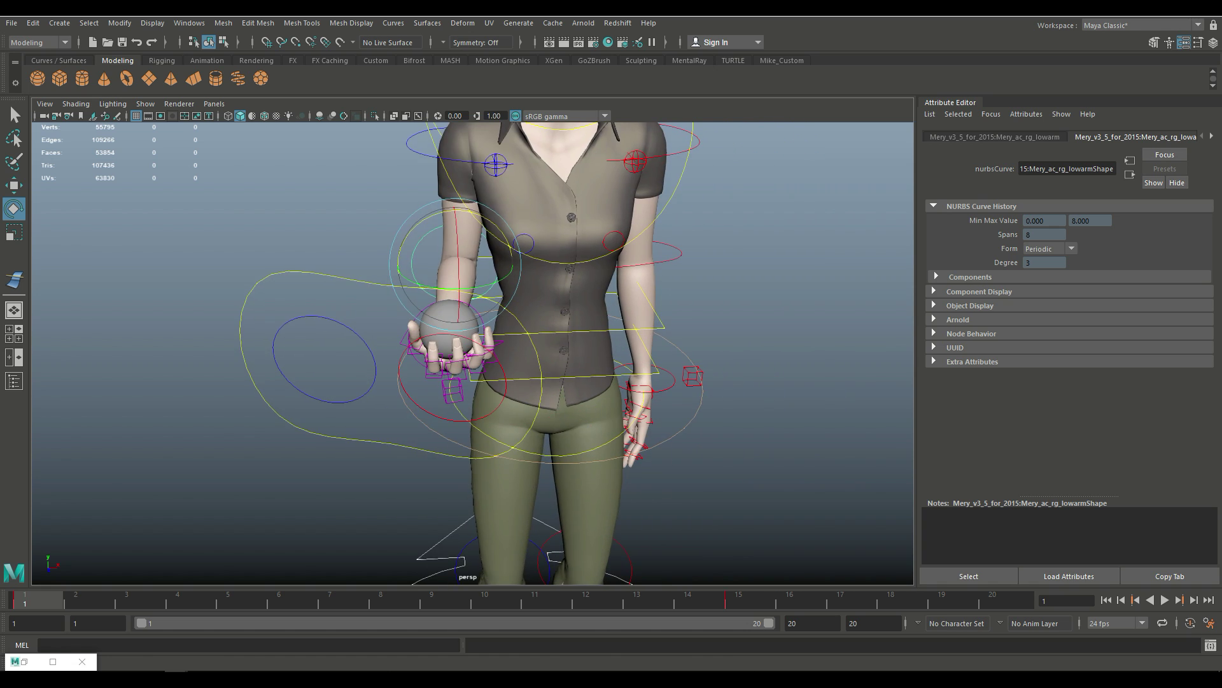
right_click_drag(484, 299, 535, 300, "alt")
left_click_drag(535, 300, 653, 300, "alt")
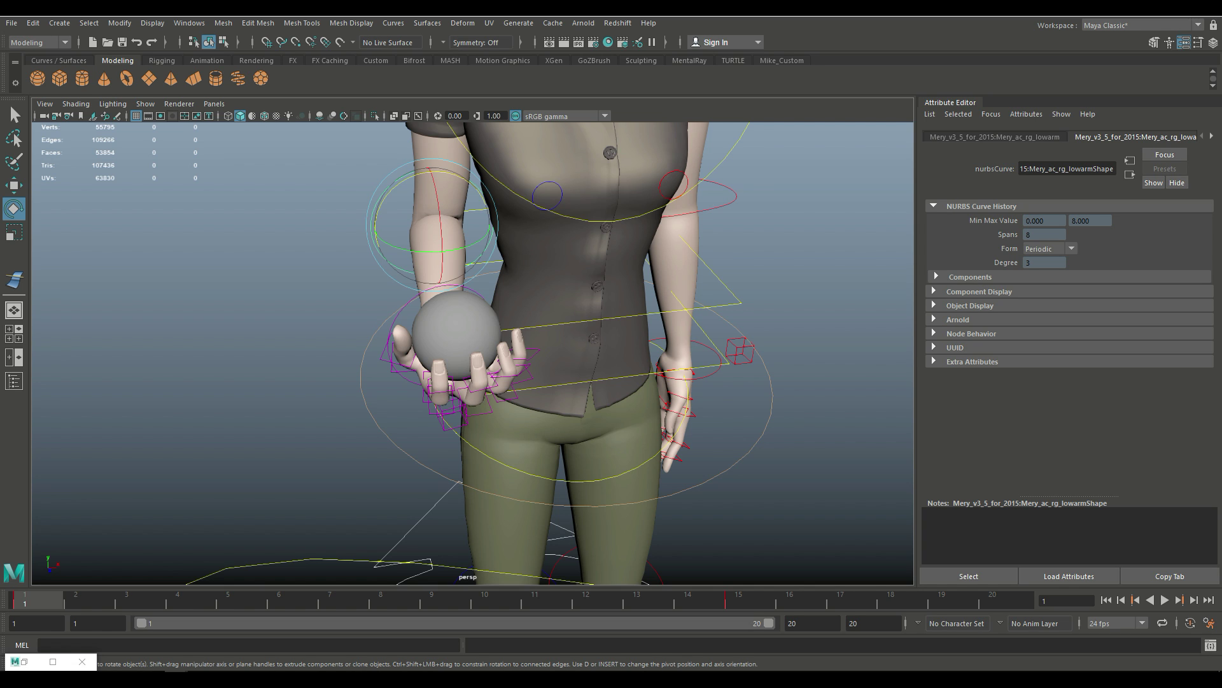
Select the grey sphere (pSphere1) cupped in Mery's hand
left_click(456, 334)
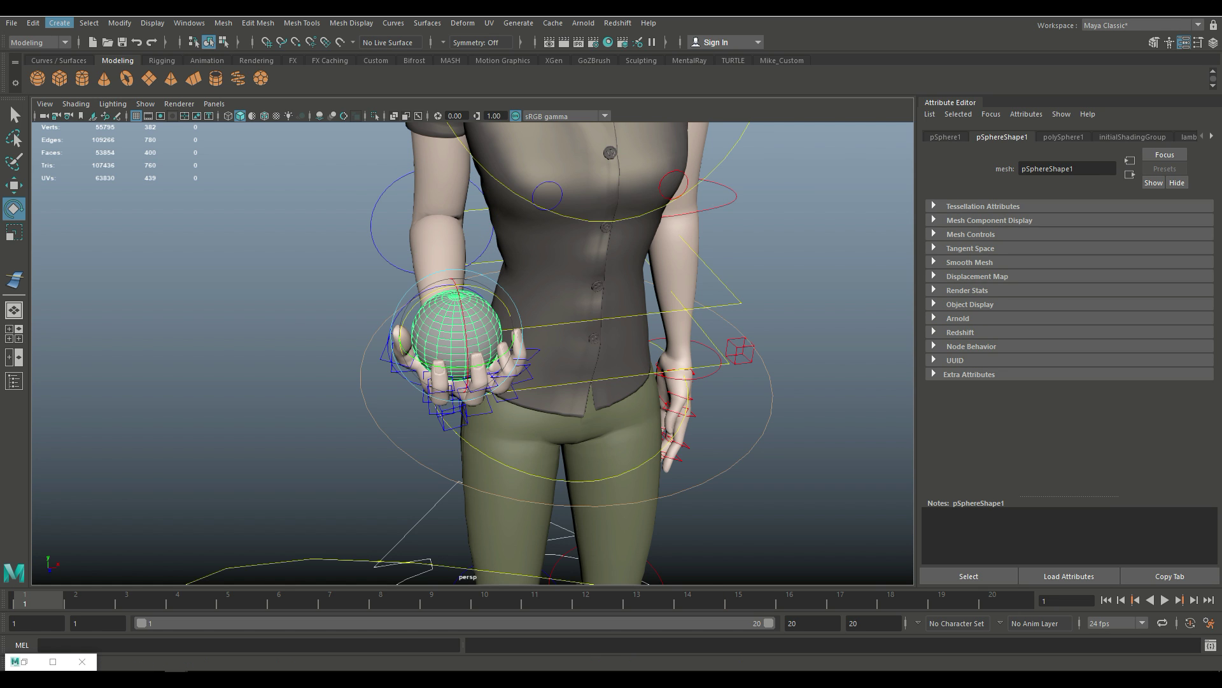
Create locator1 via Create > Locator and lift it from the floor to near the ball-holding hand
left_click(59, 23)
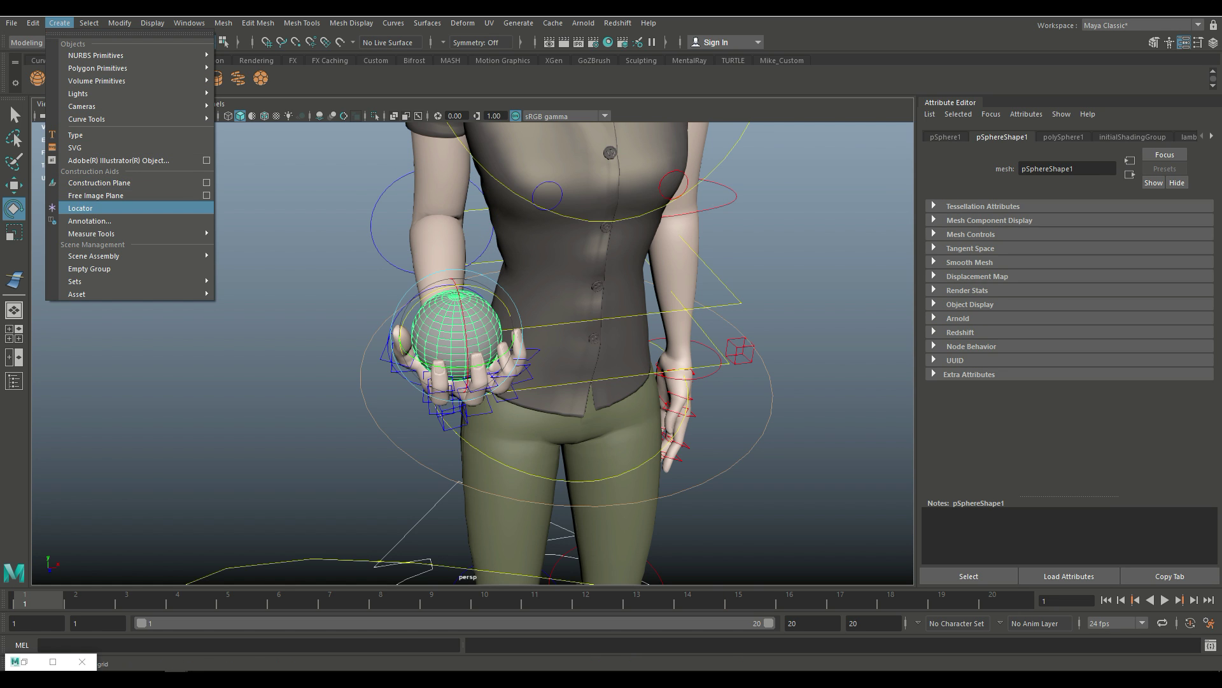
left_click(80, 208)
scroll(472, 353, "down", 5)
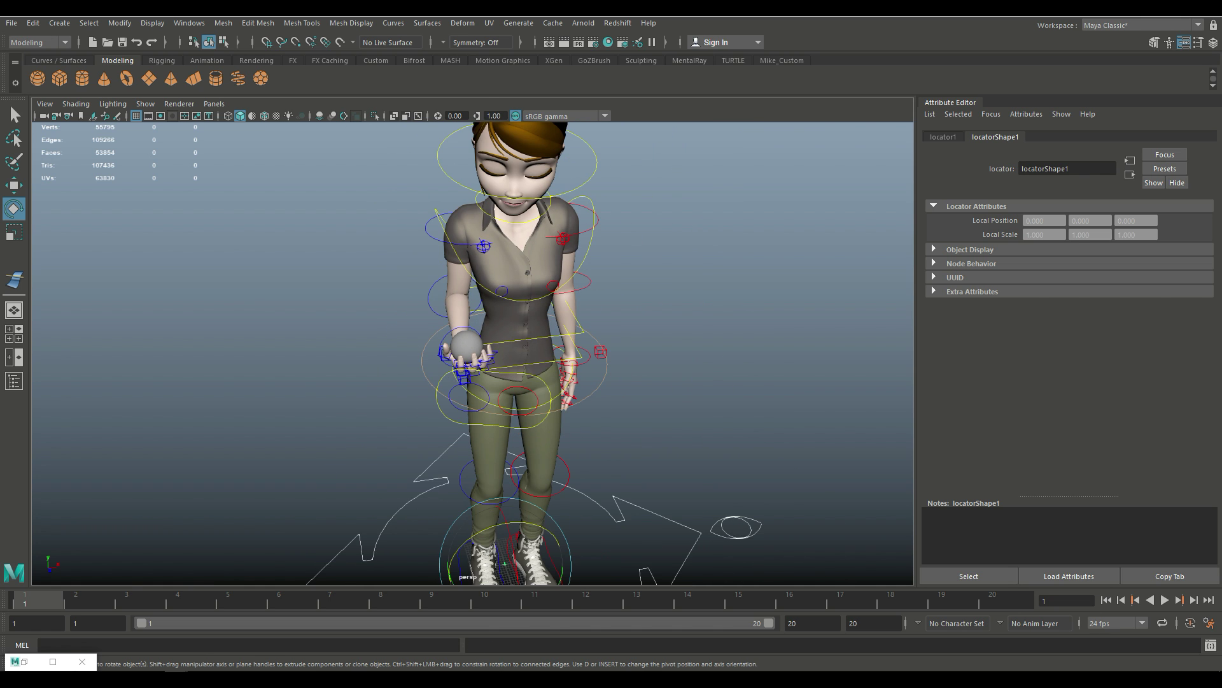
mouse_move(472, 353)
left_mouse_down("alt")
mouse_move(473, 319)
mouse_move(472, 335)
left_mouse_up("alt")
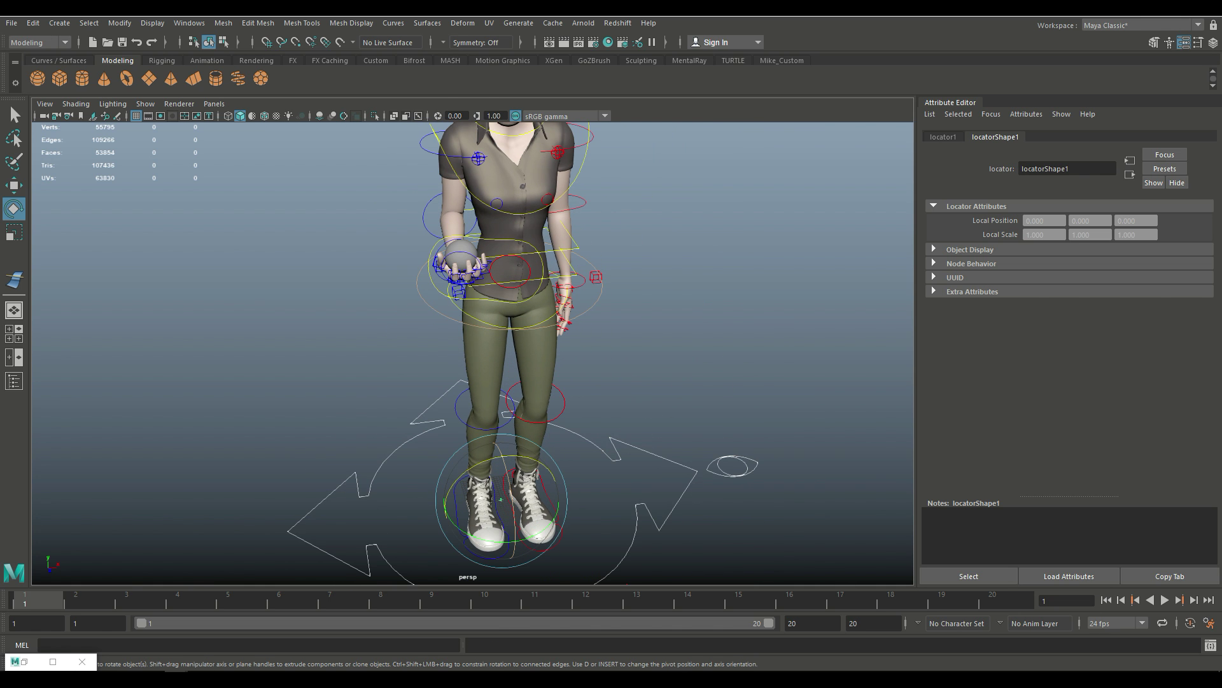
key("w")
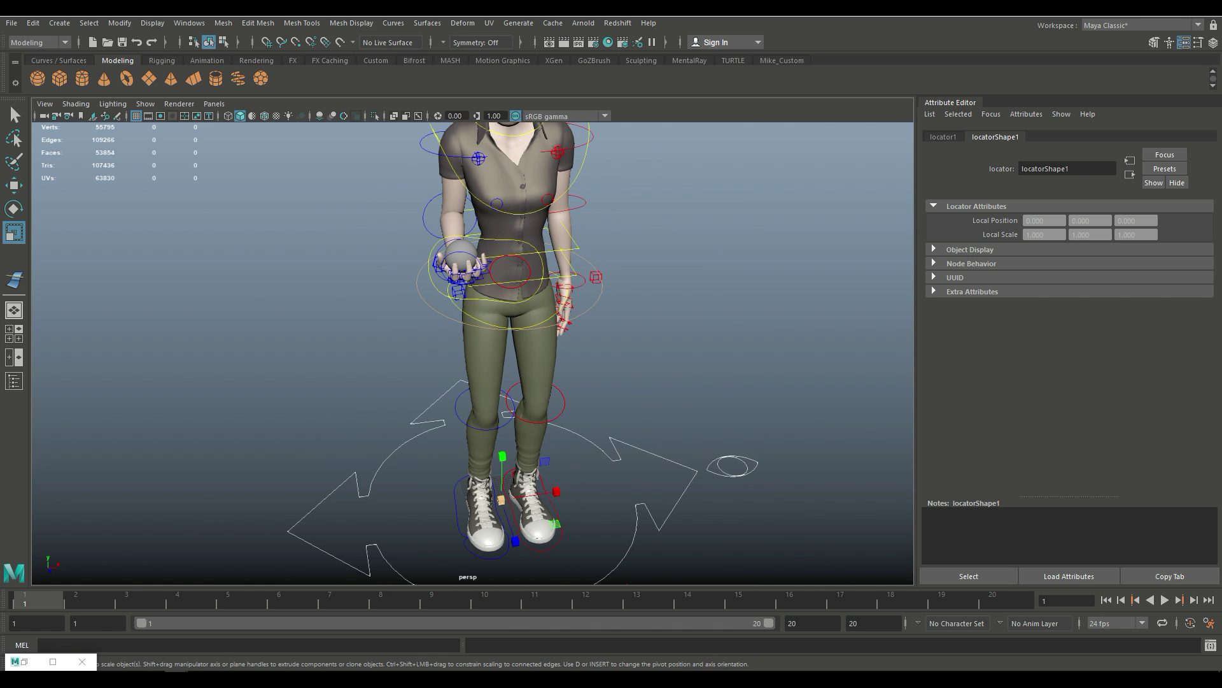
key("r")
key("w")
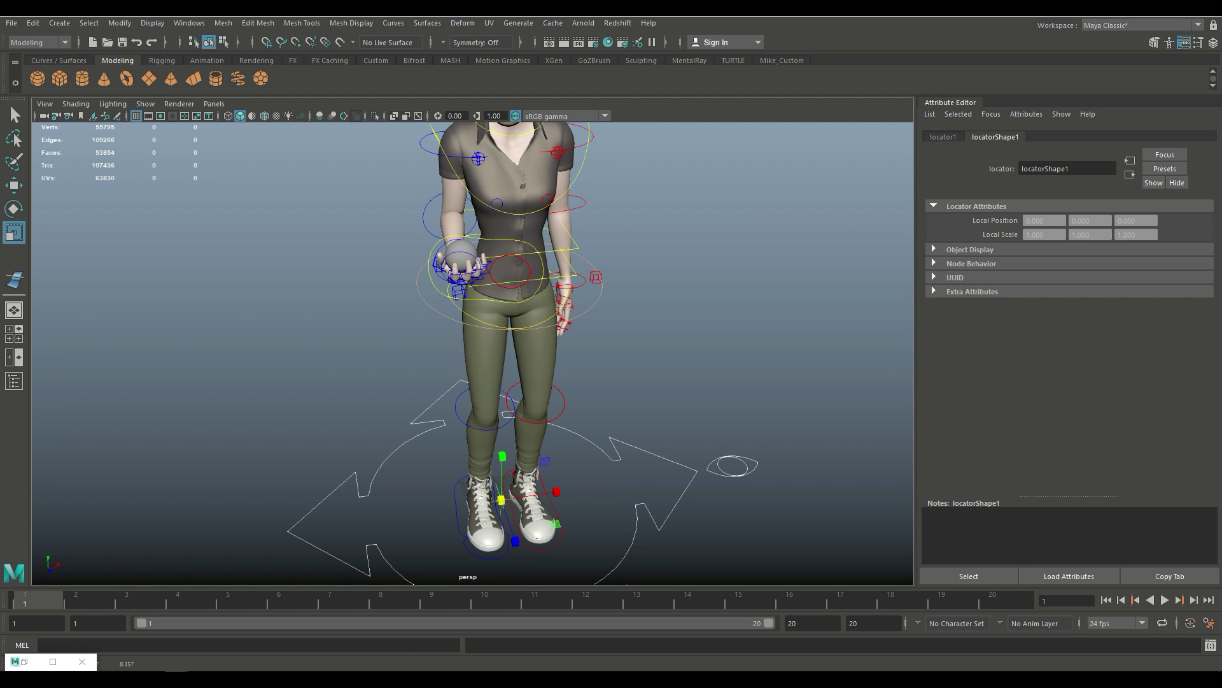
left_click_drag(502, 474, 507, 210)
left_click_drag(523, 261, 468, 265)
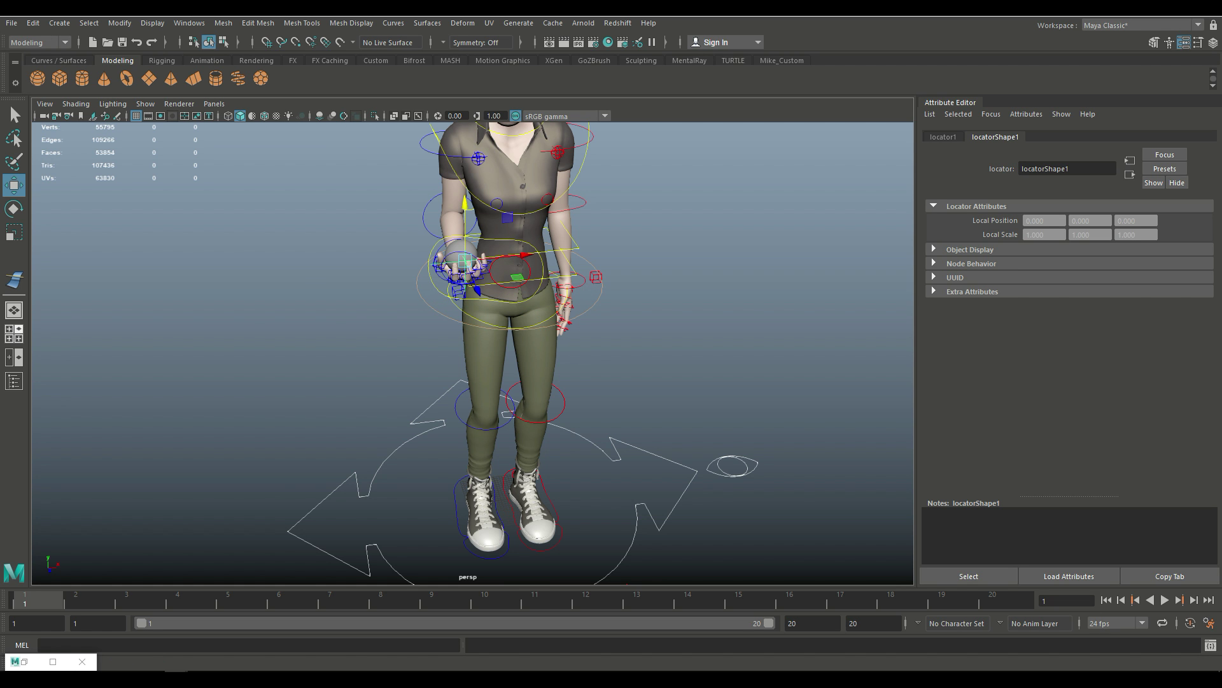
In the maximized top view, move and point-snap locator1 onto the hand's centre
left_click(14, 333)
key("space")
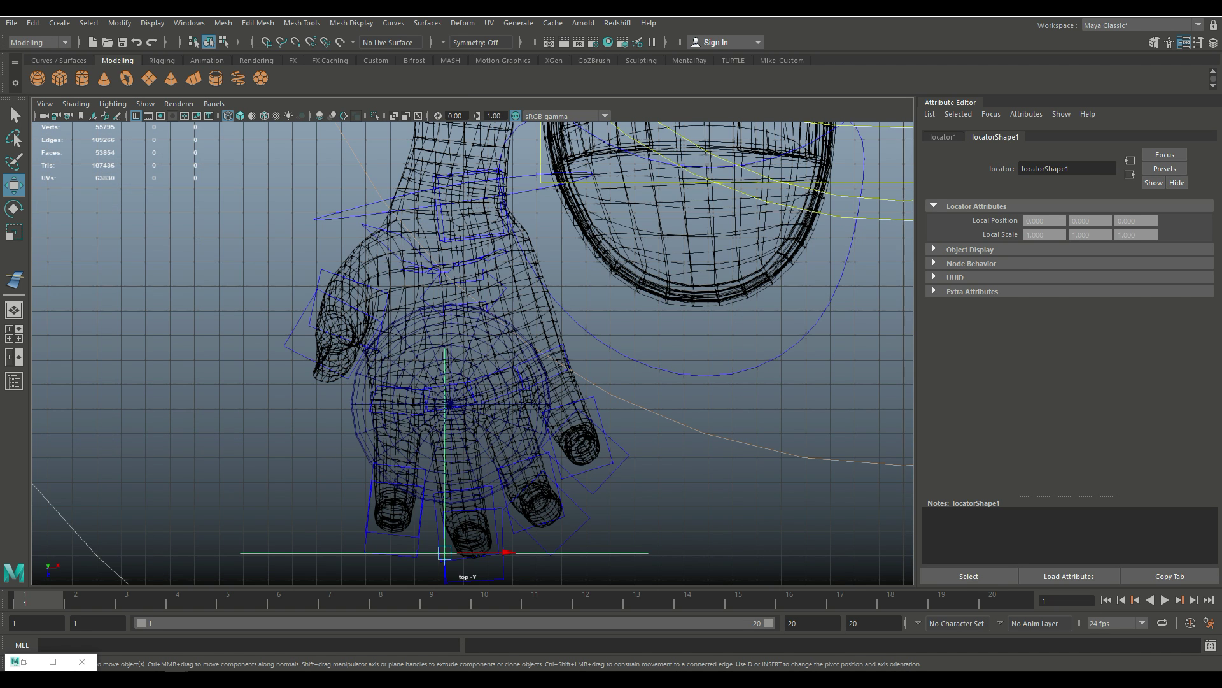
key("f")
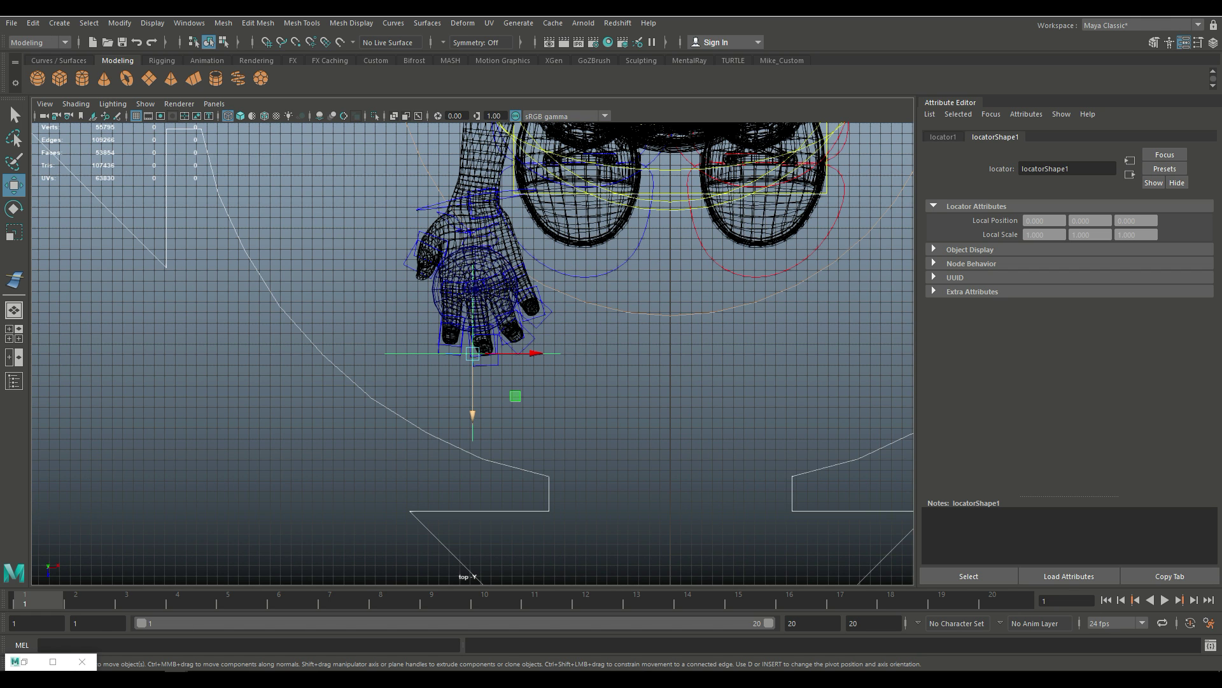
left_click_drag(472, 414, 472, 347)
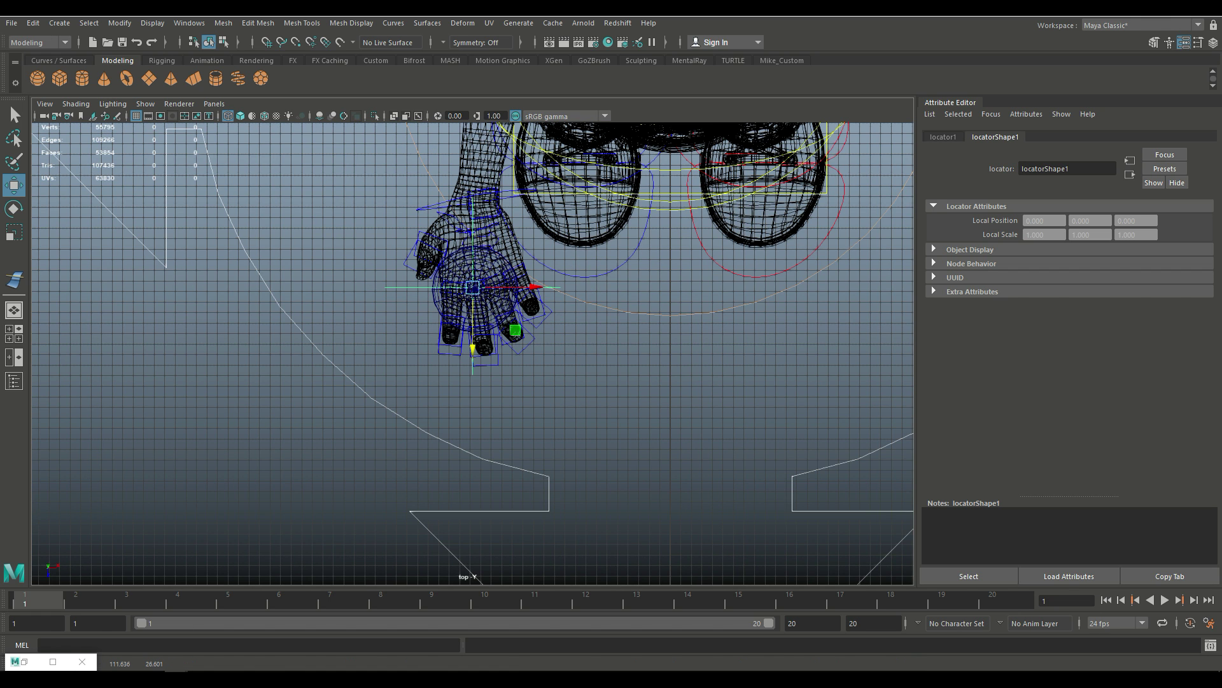
left_click_drag(535, 288, 540, 288)
key("f")
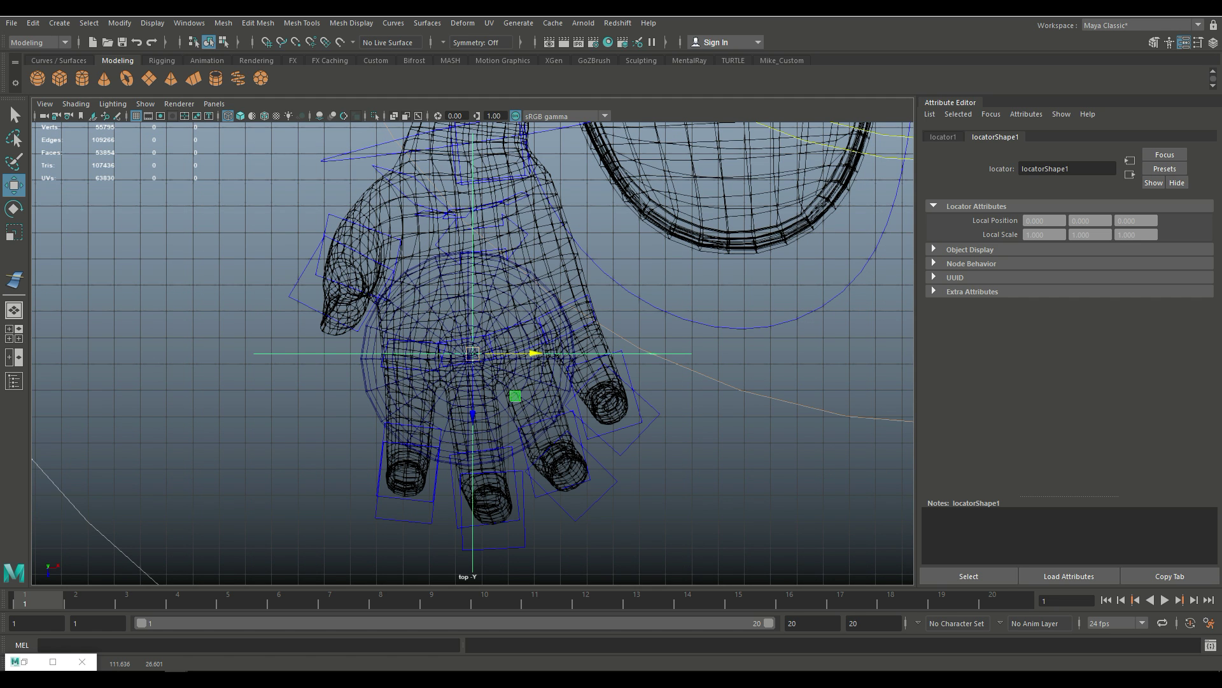
key("v")
left_click_drag(472, 353, 468, 359)
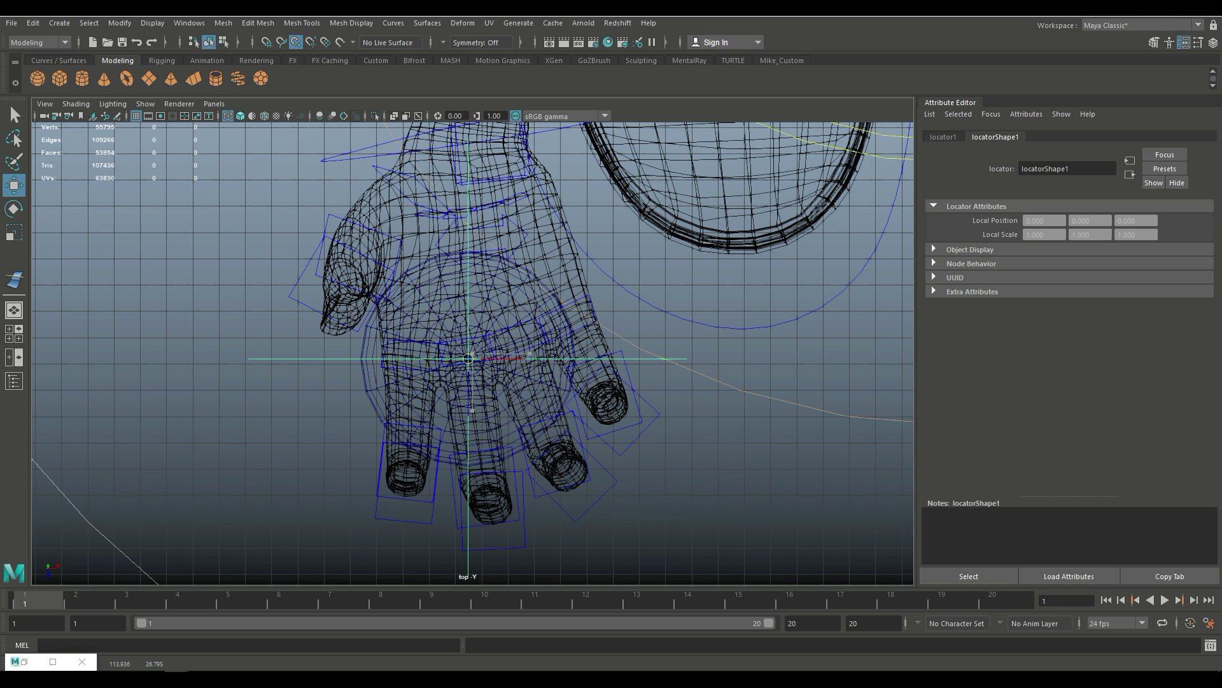
In the wireframe front view, snap locator1 down to the sphere's centre
key("space")
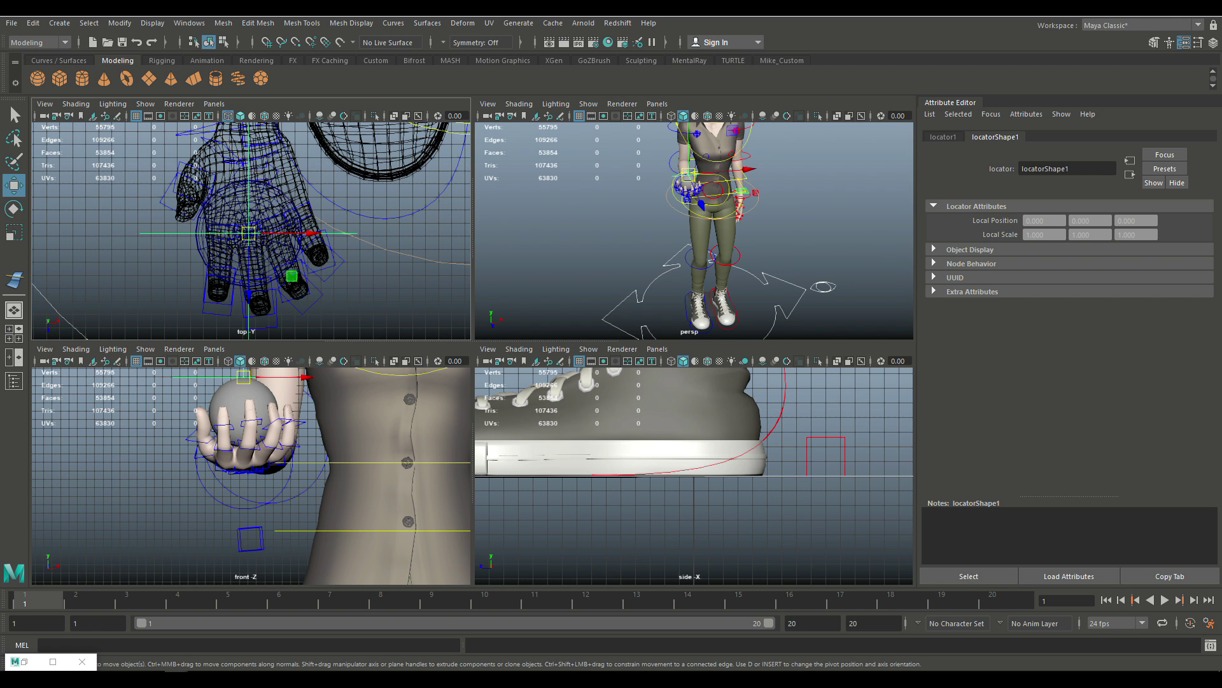
key("space")
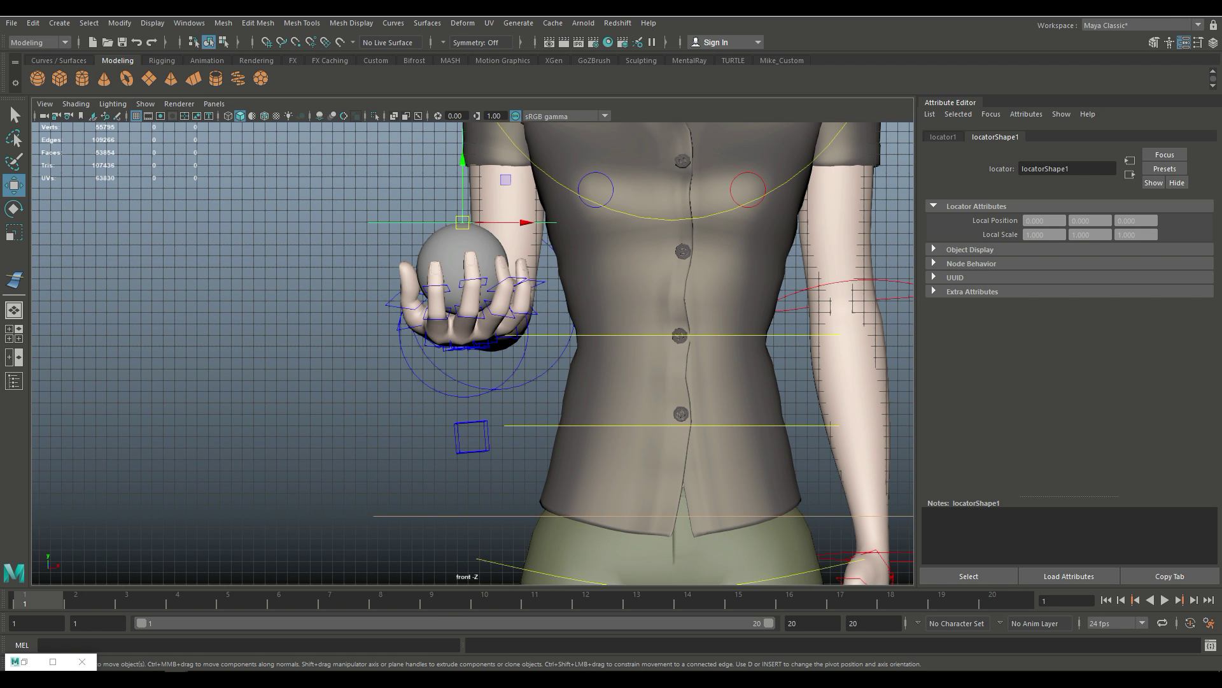
left_click_drag(462, 191, 463, 220)
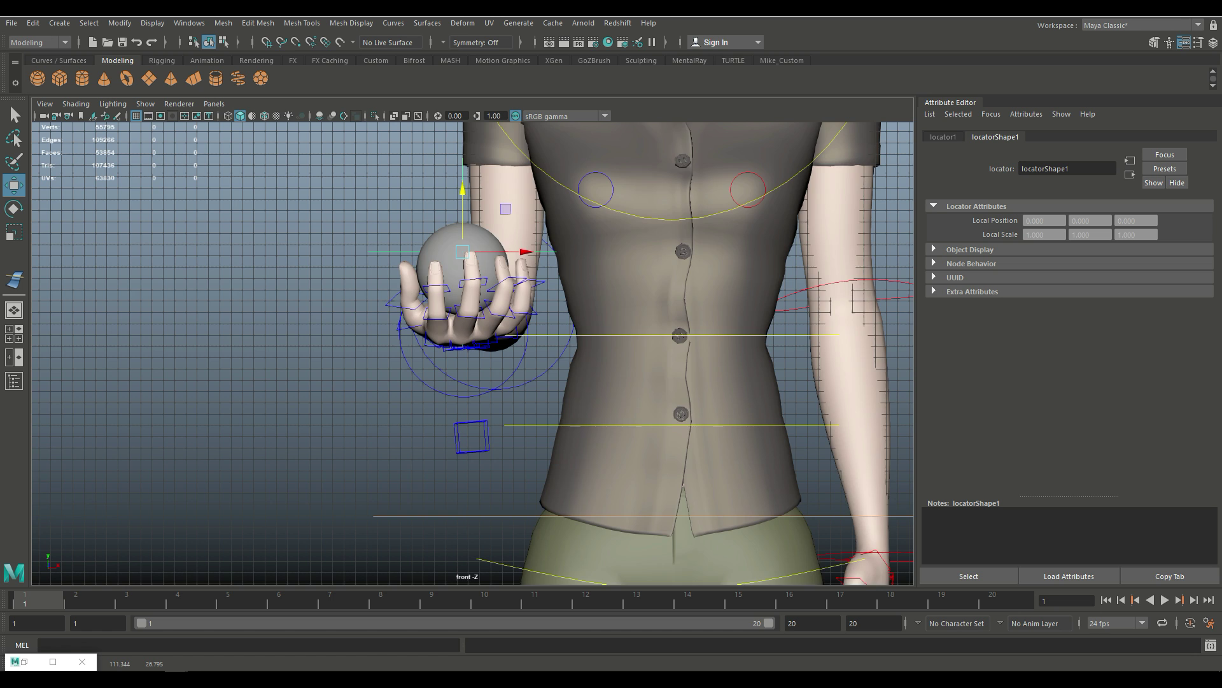
key("4")
scroll(473, 354, "up", 3)
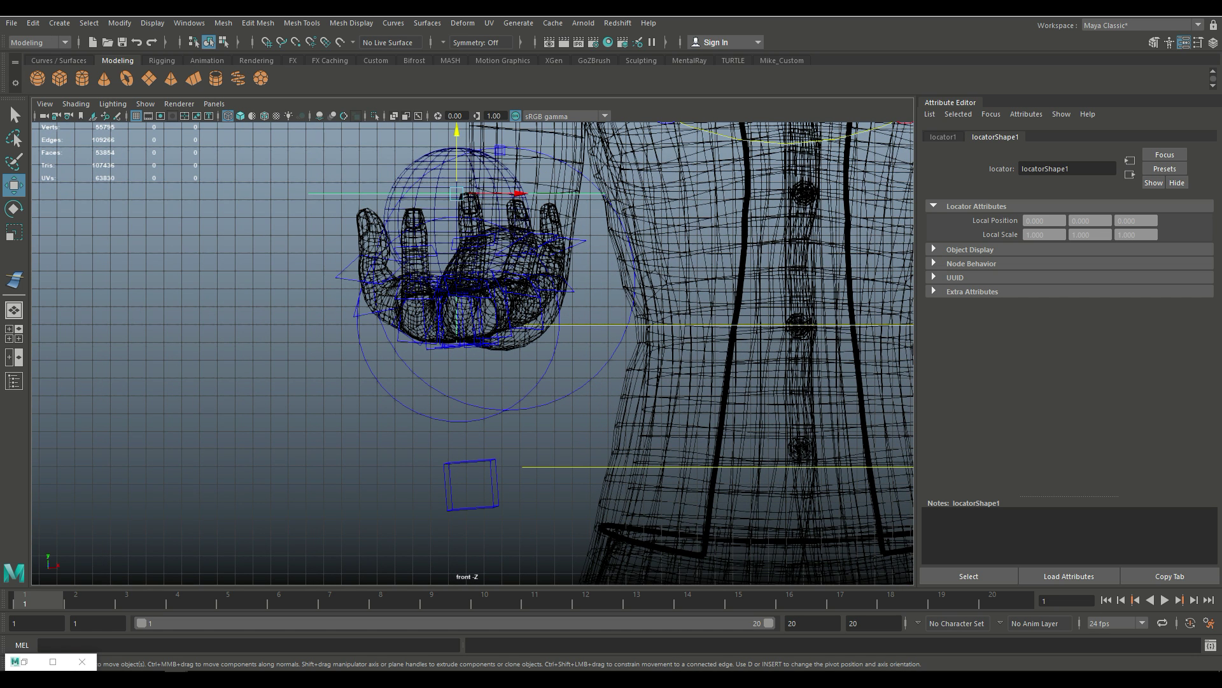
key("v")
left_click_drag(456, 193, 456, 221)
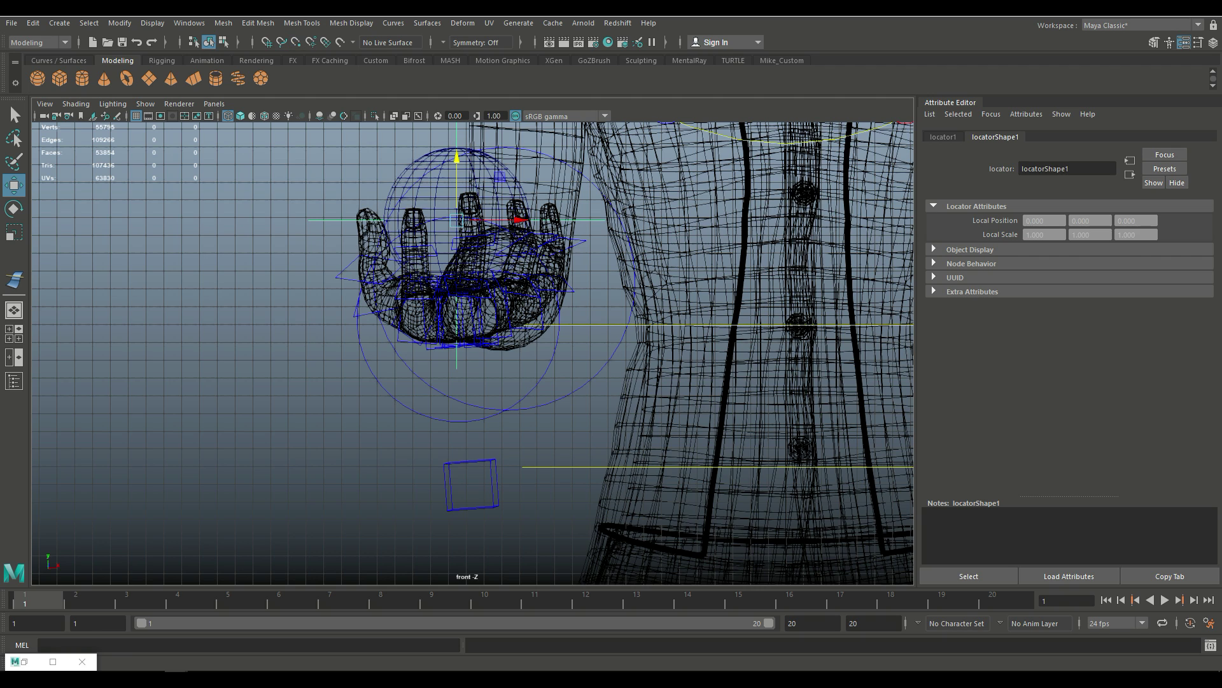
key("space")
key("space")
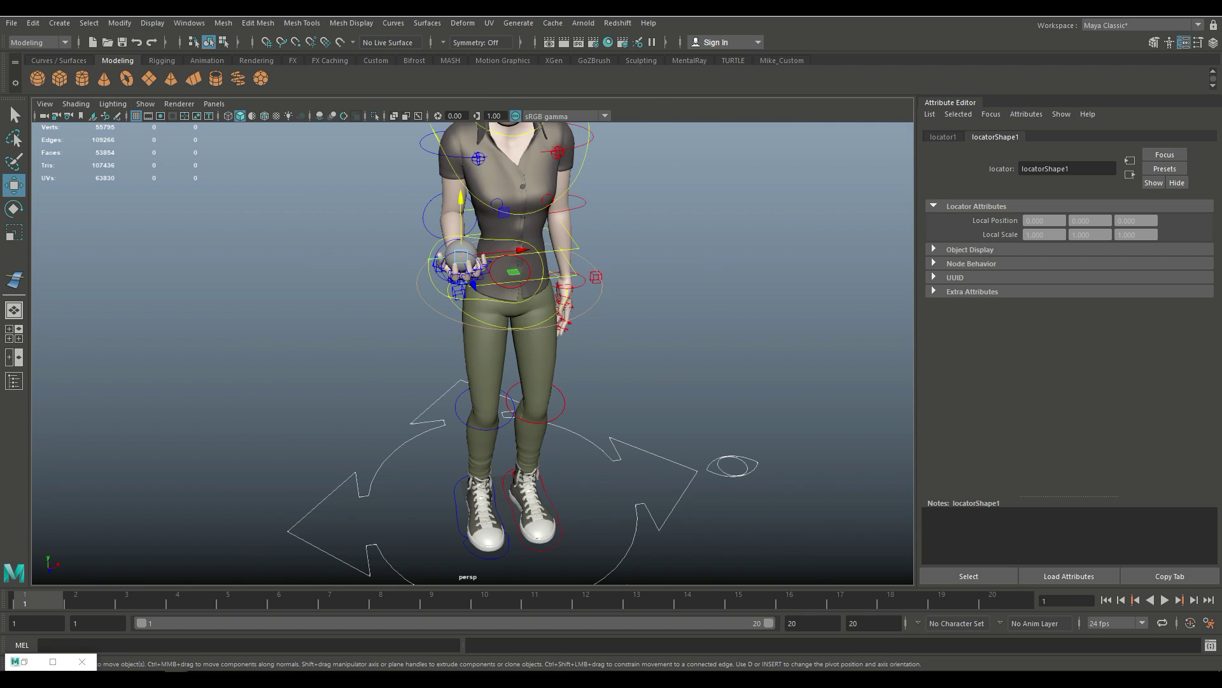
Bring the perspective camera close to Mery's hands and show the Outliner
scroll(472, 354, "up", 5)
scroll(473, 354, "down", 5)
left_click_drag(472, 354, 546, 311, "alt")
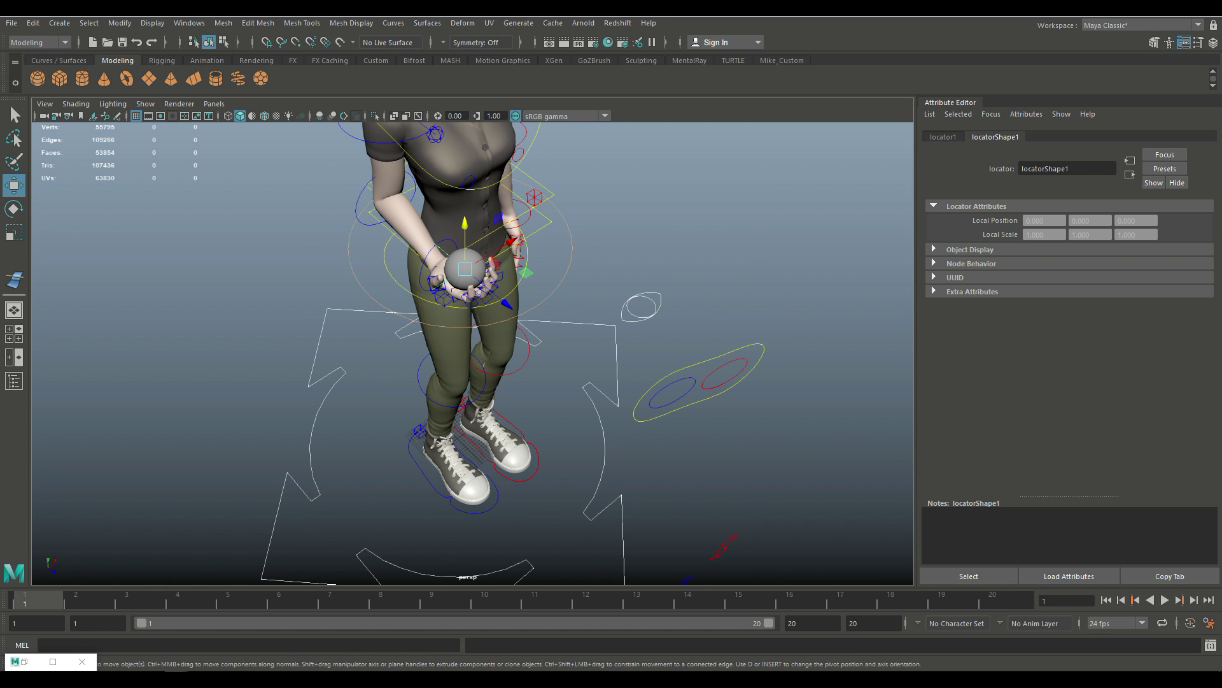
scroll(472, 353, "up", 3)
left_click_drag(473, 354, 487, 318, "alt")
scroll(473, 353, "up", 2)
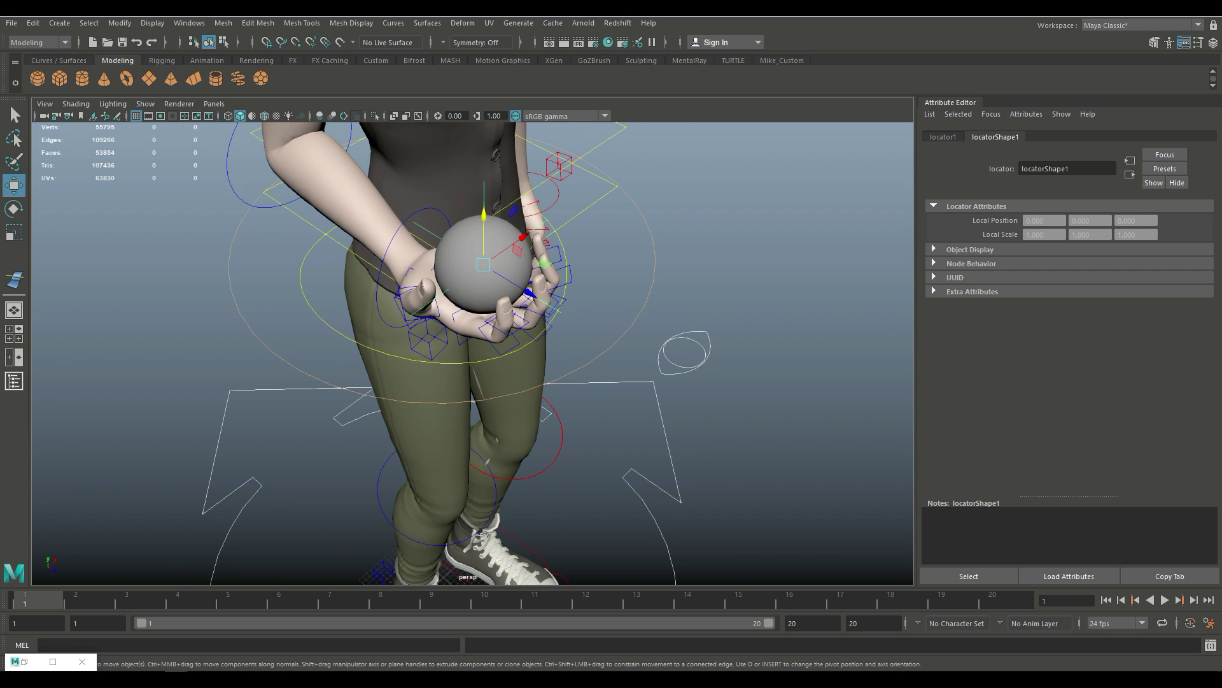
left_click(14, 381)
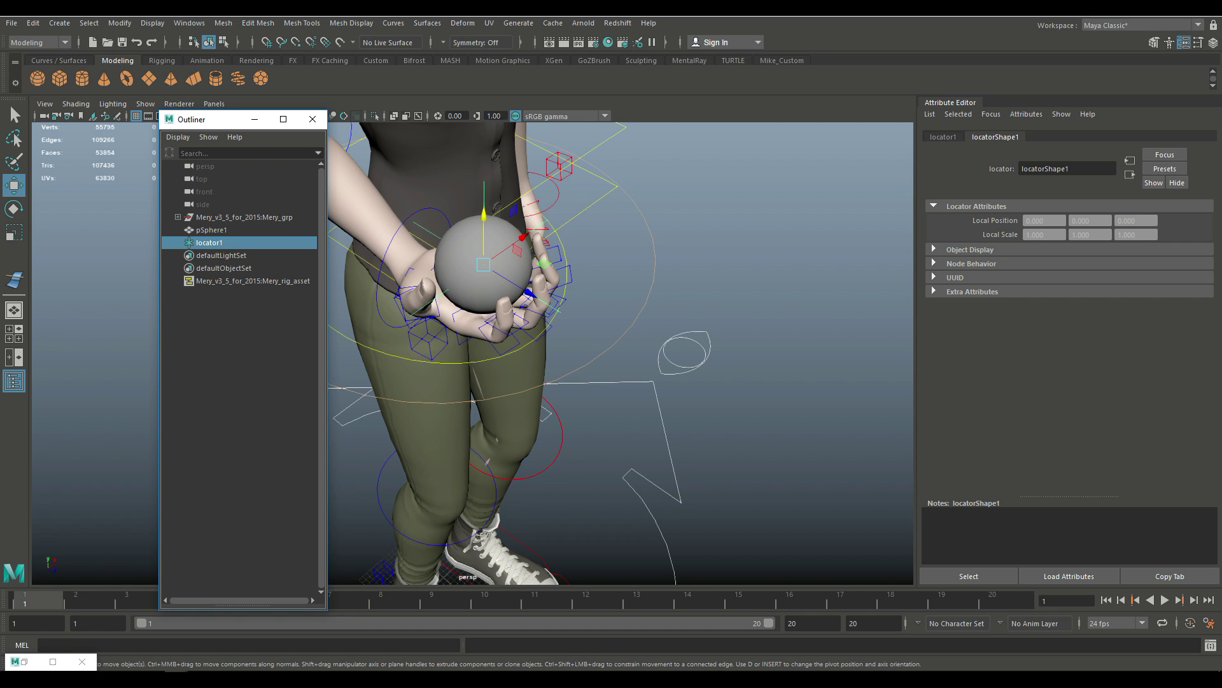
Parent pSphere1 under locator1 in the Outliner
left_click(211, 230)
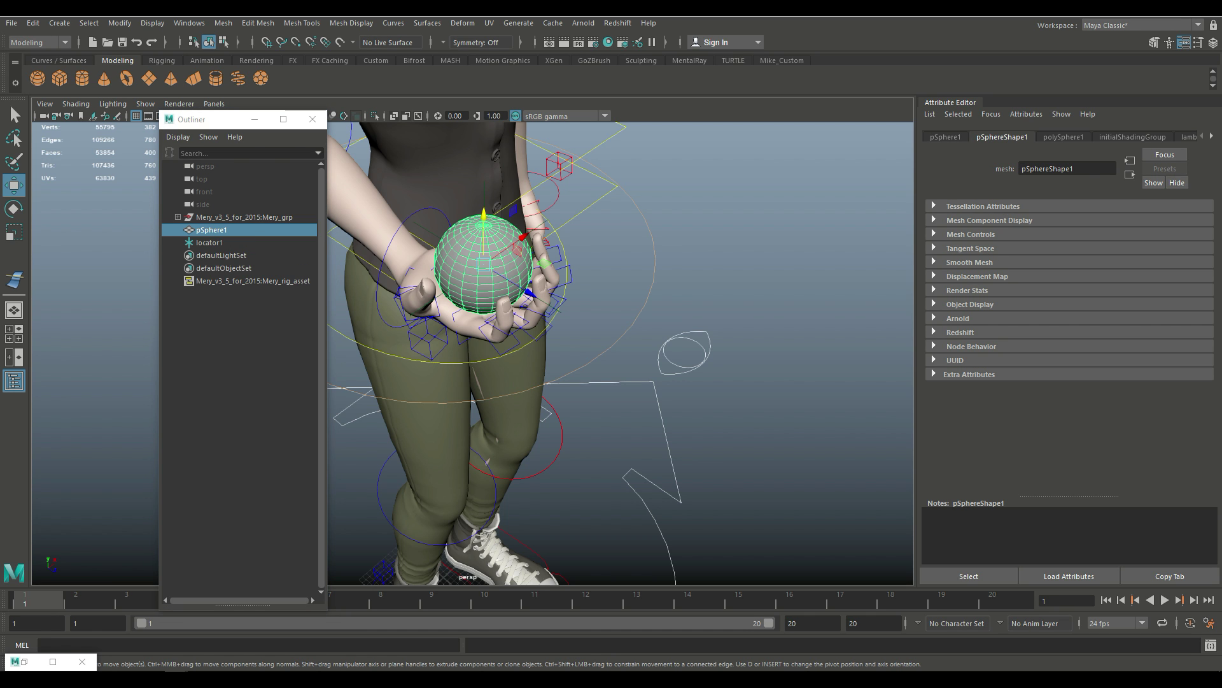
left_click(209, 242, "ctrl")
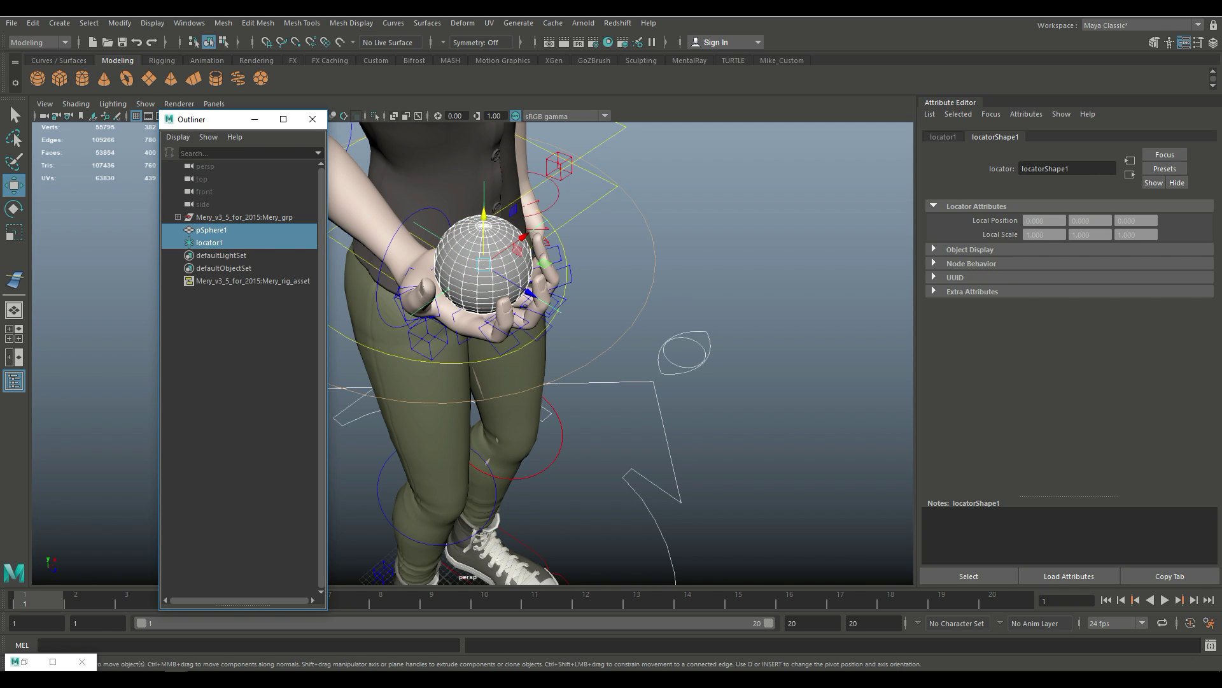
key("p")
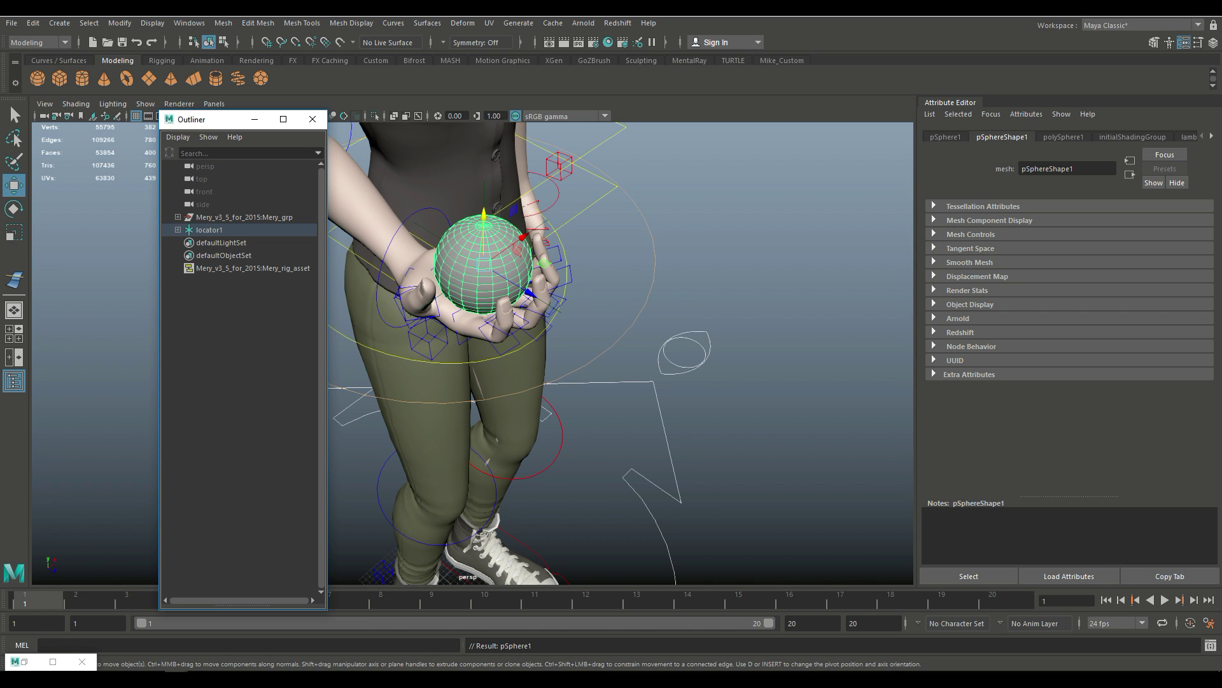
Parent locator1 under Mery's forearm control, then minimize the Outliner
left_click_drag(232, 124, 163, 241)
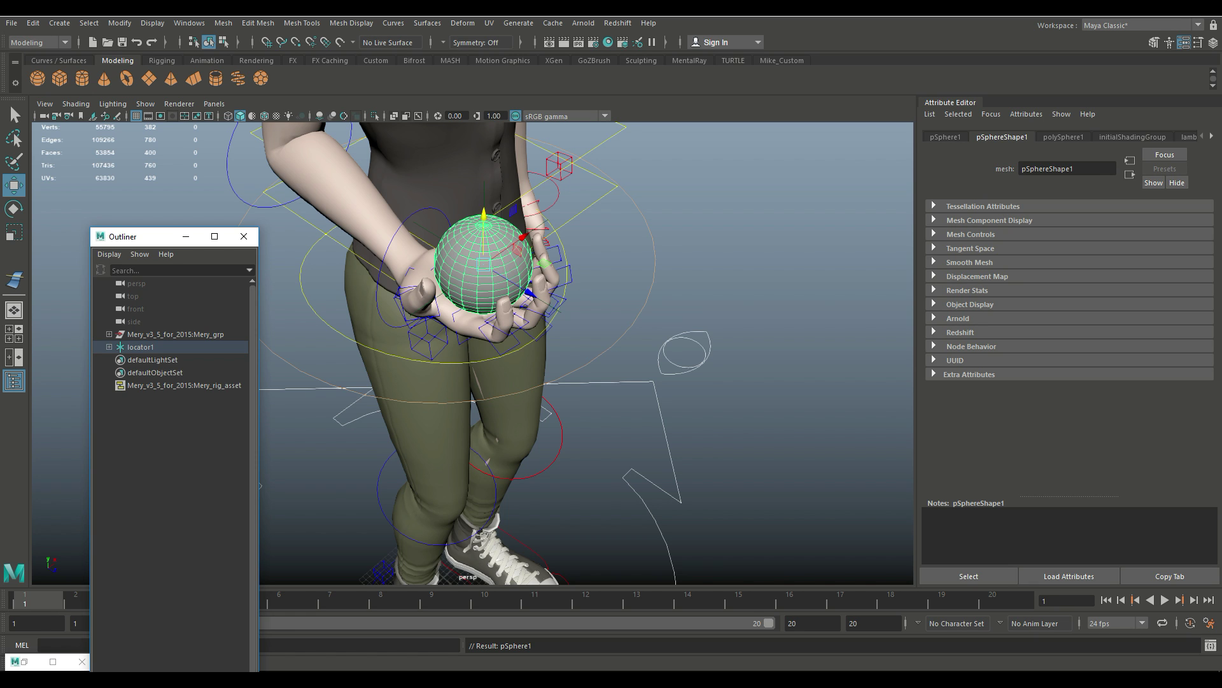
left_click(140, 347)
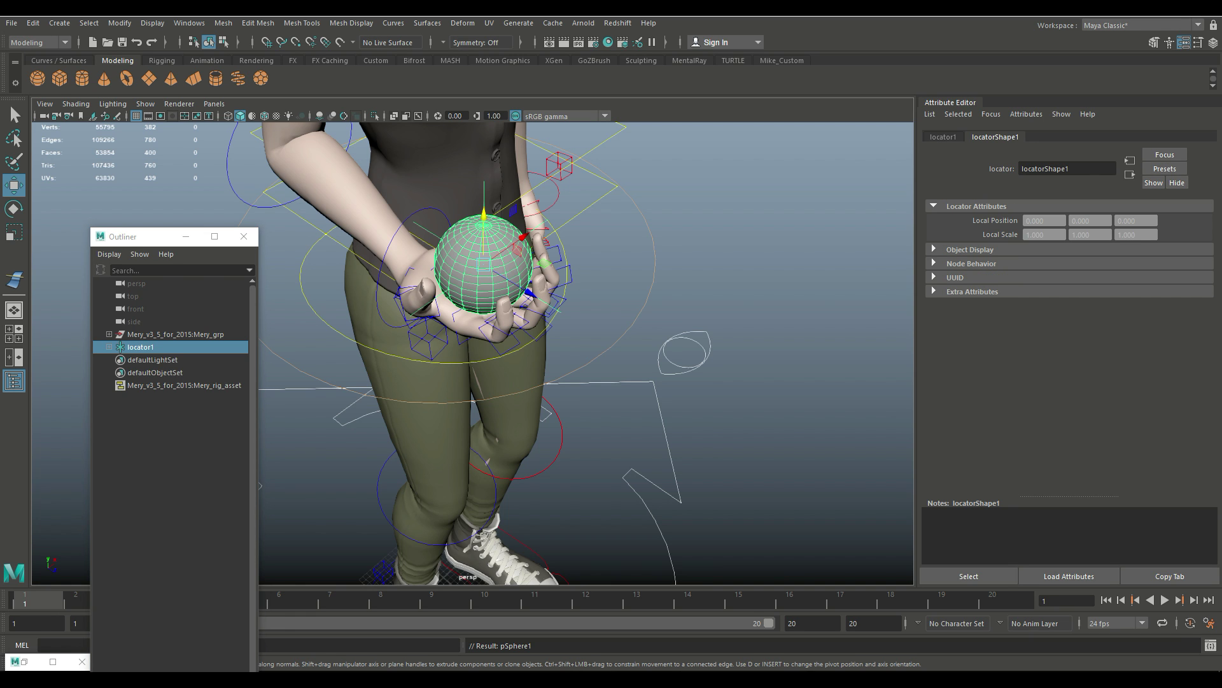
left_click(381, 273)
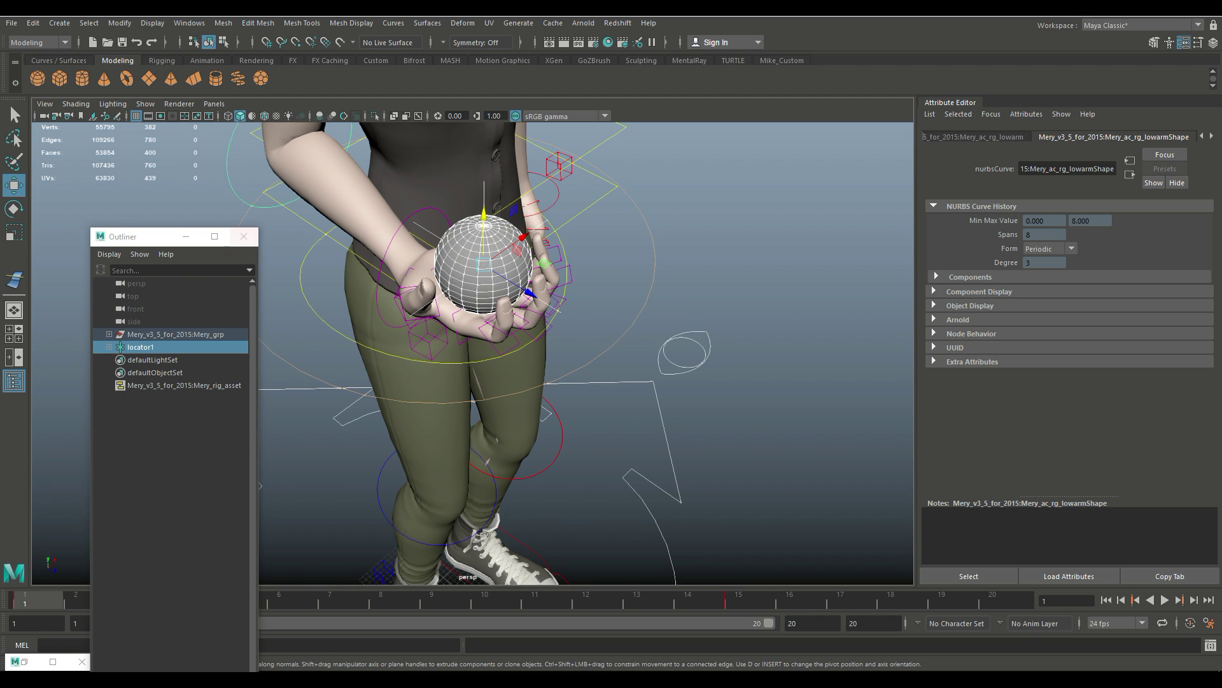
key("p")
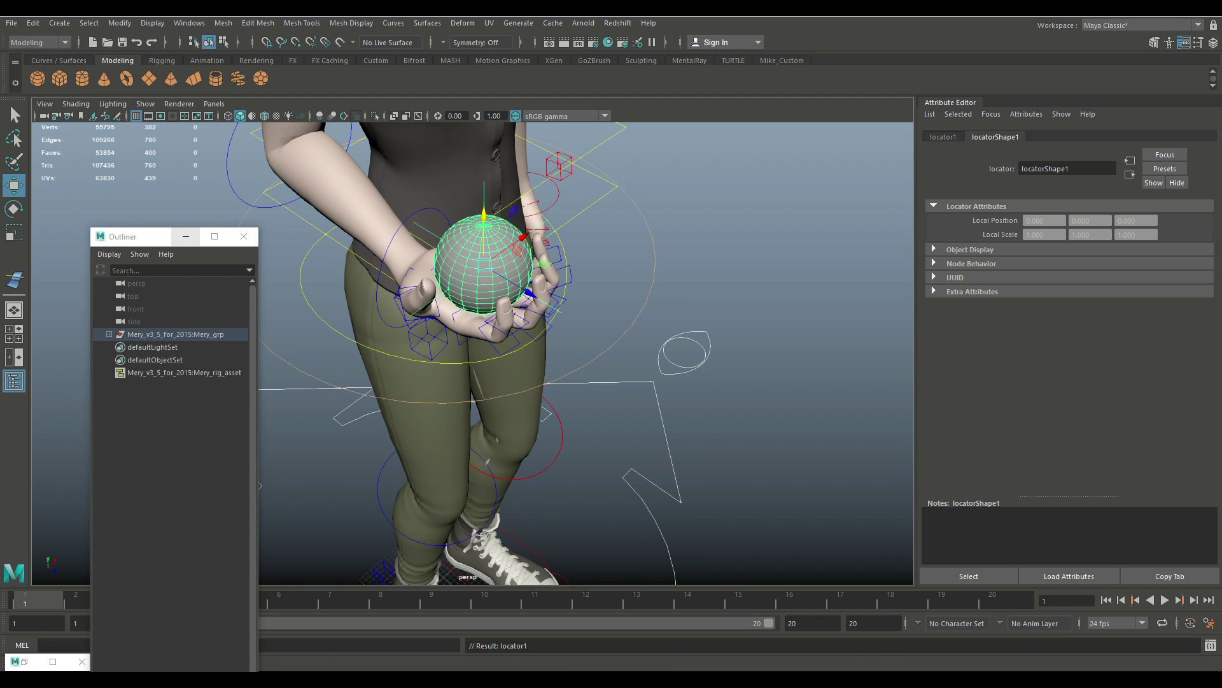
left_click(186, 236)
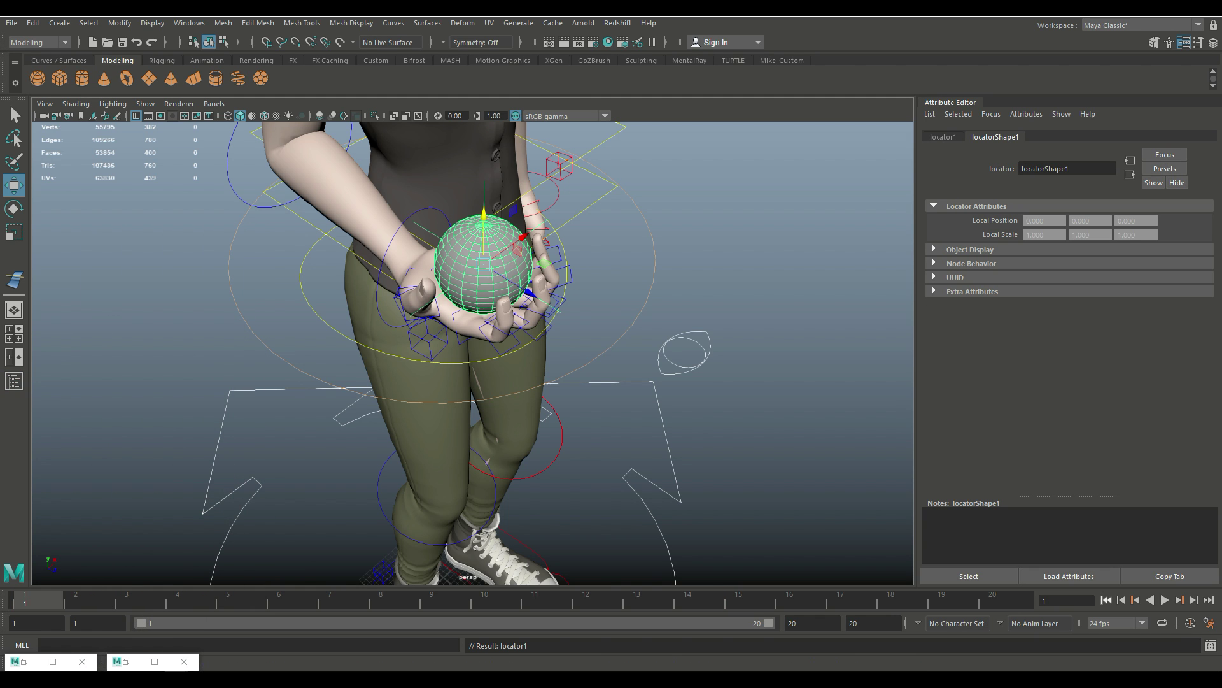
Play the animation to watch the ball follow the hand, then rewind to frame 1
scroll(473, 354, "down", 5)
left_click_drag(472, 353, 557, 341, "alt")
scroll(472, 353, "up", 4)
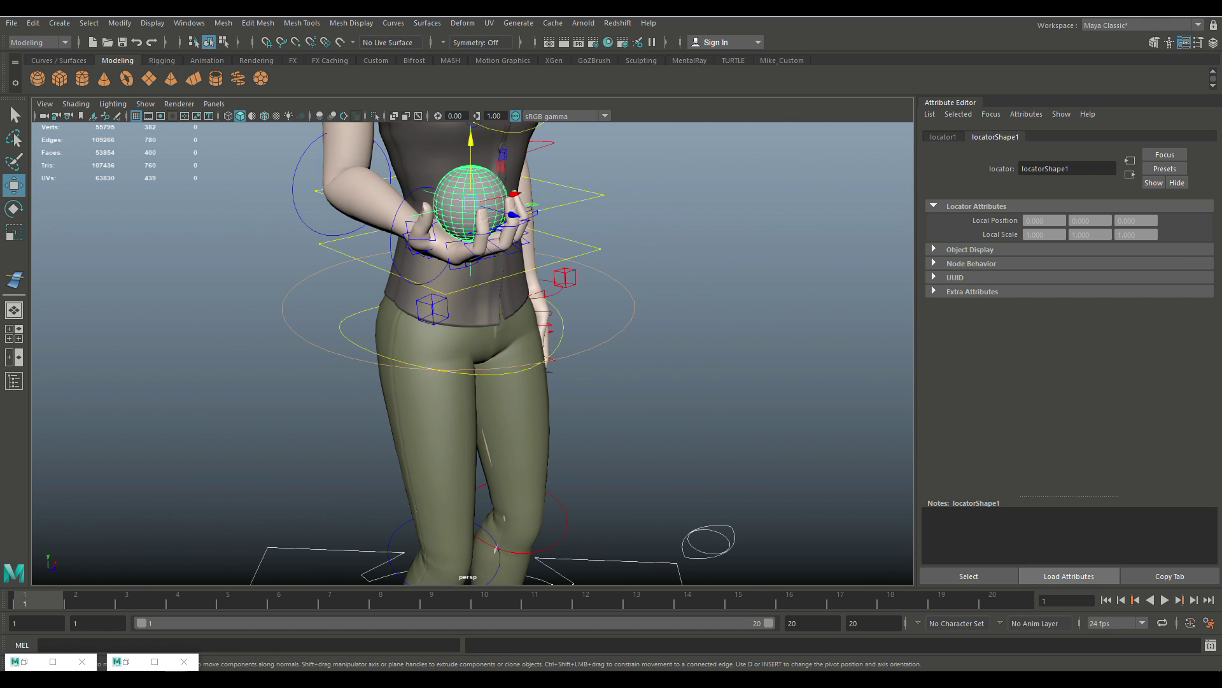
left_click(1164, 600)
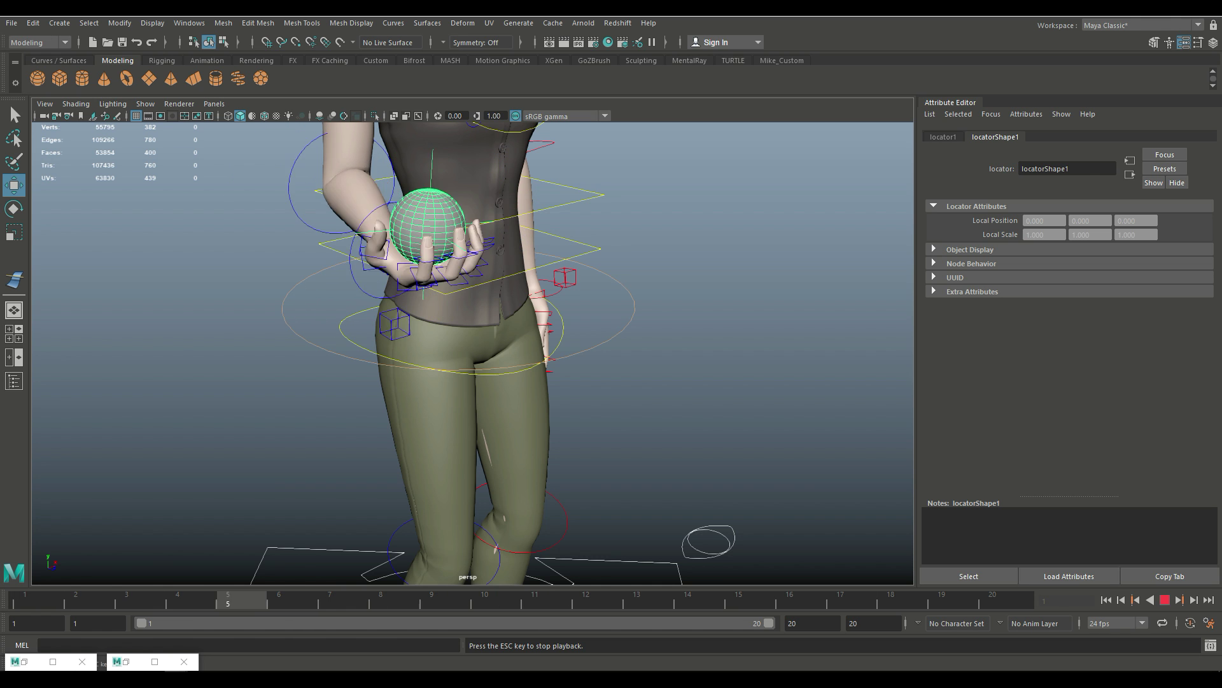
left_click(1164, 599)
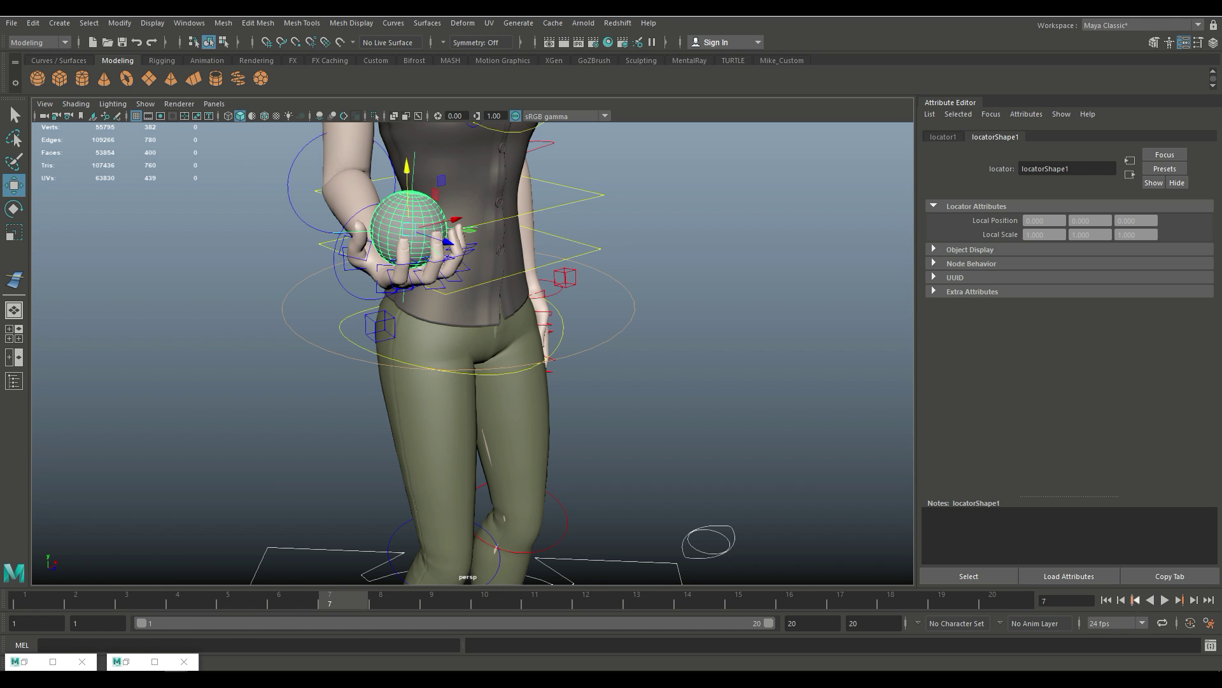
left_click(1106, 600)
Select the ball in Mery's hand and delete it
key("Escape")
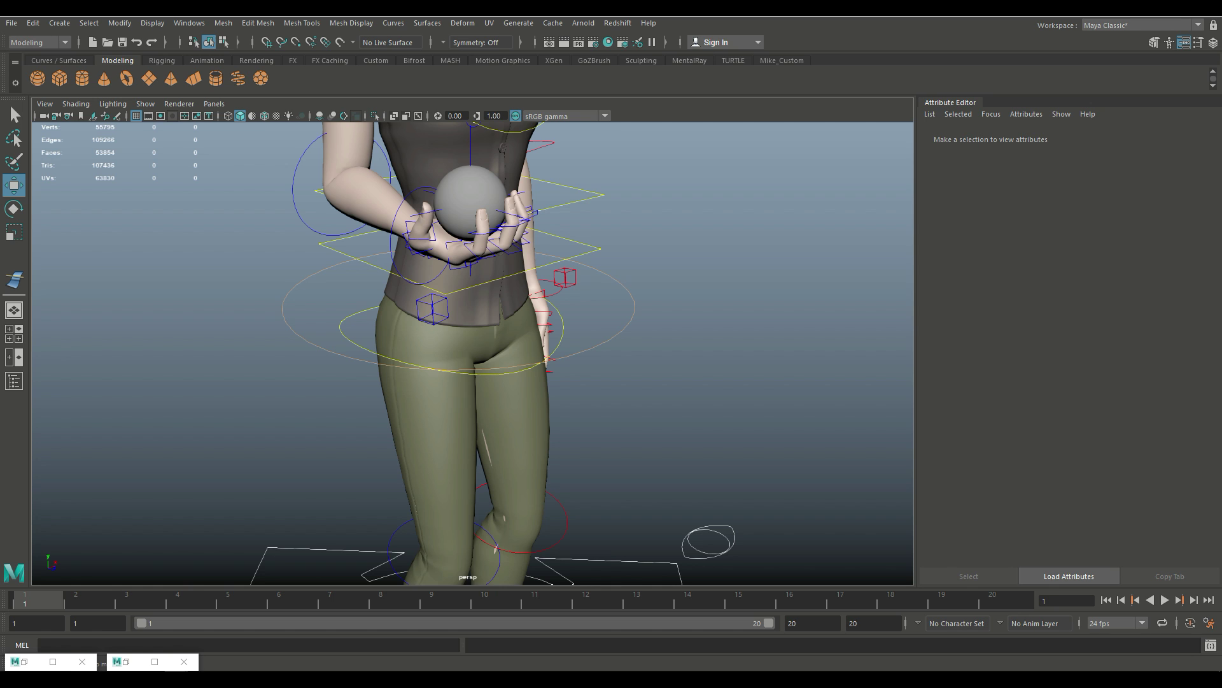
left_click(470, 194)
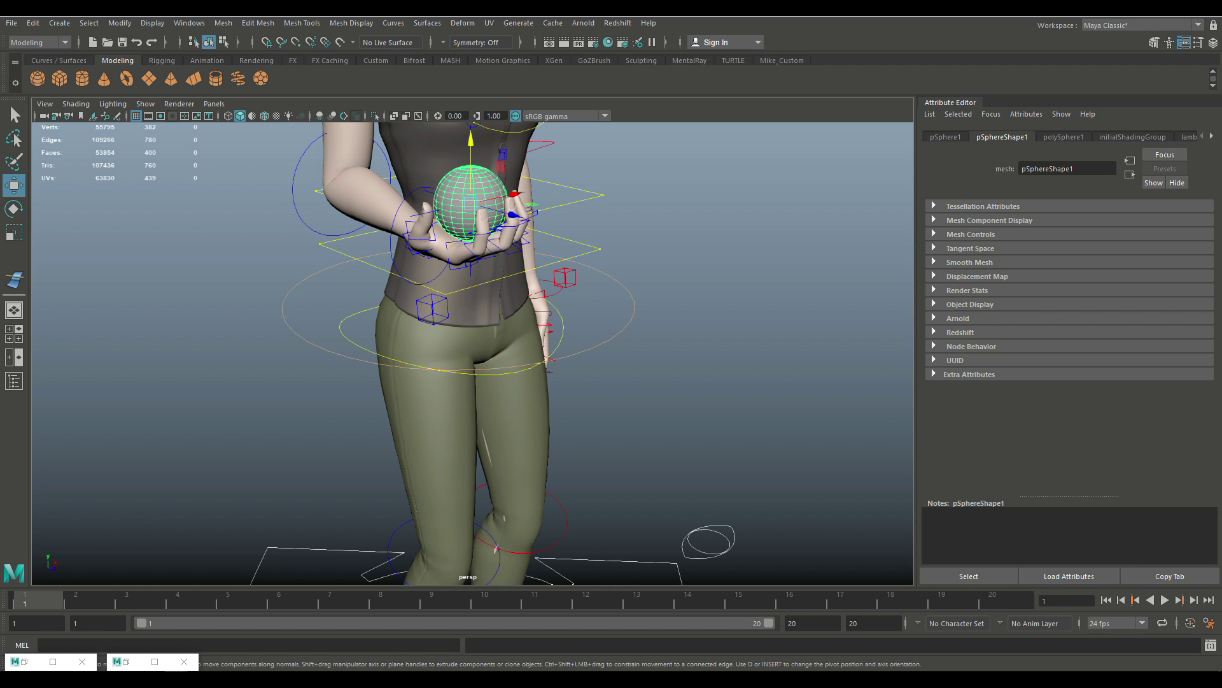
key("Delete")
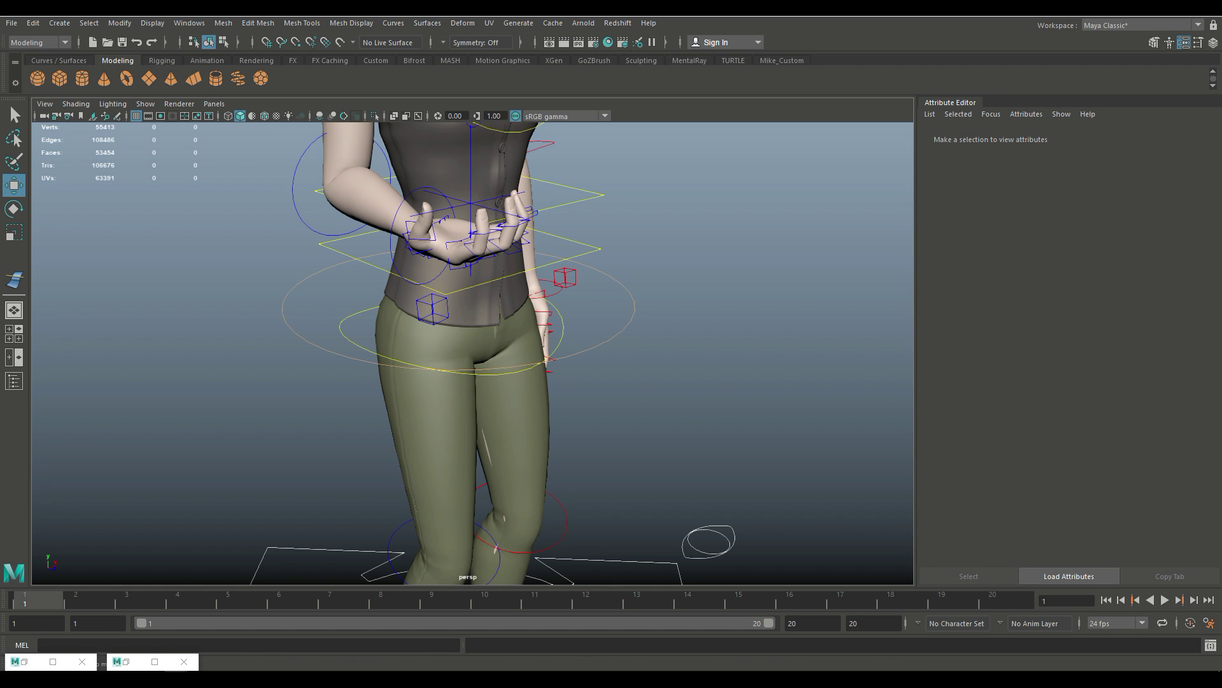
Keep the ball deleted, then add a polygon cylinder, raise it, stretch it tall and tip it sideways
key("ctrl+z")
key("Delete")
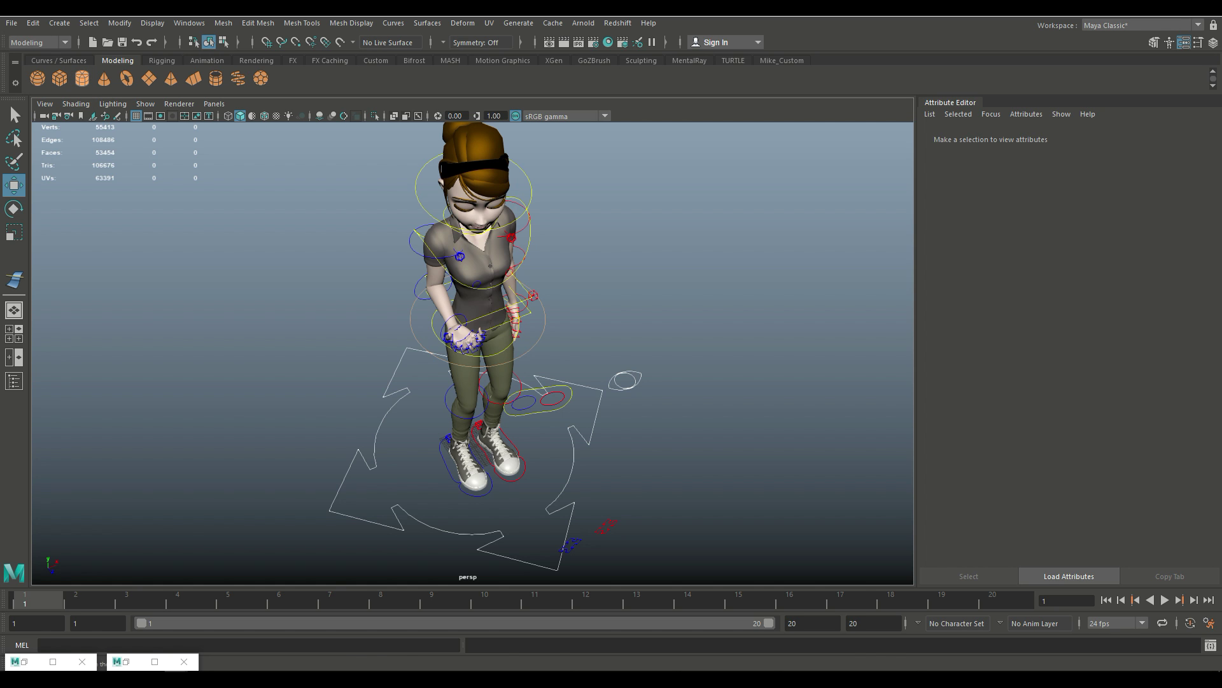
left_click(81, 77)
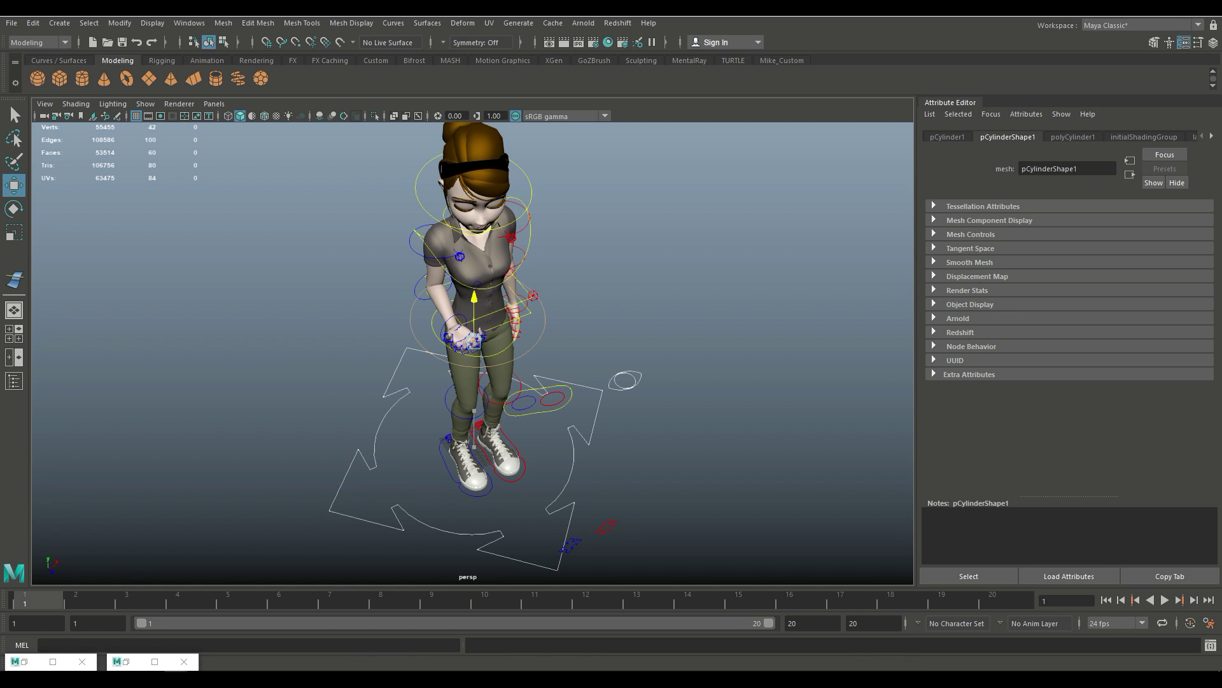
left_click_drag(474, 420, 636, 223)
key("r")
scroll(475, 318, "down", 3)
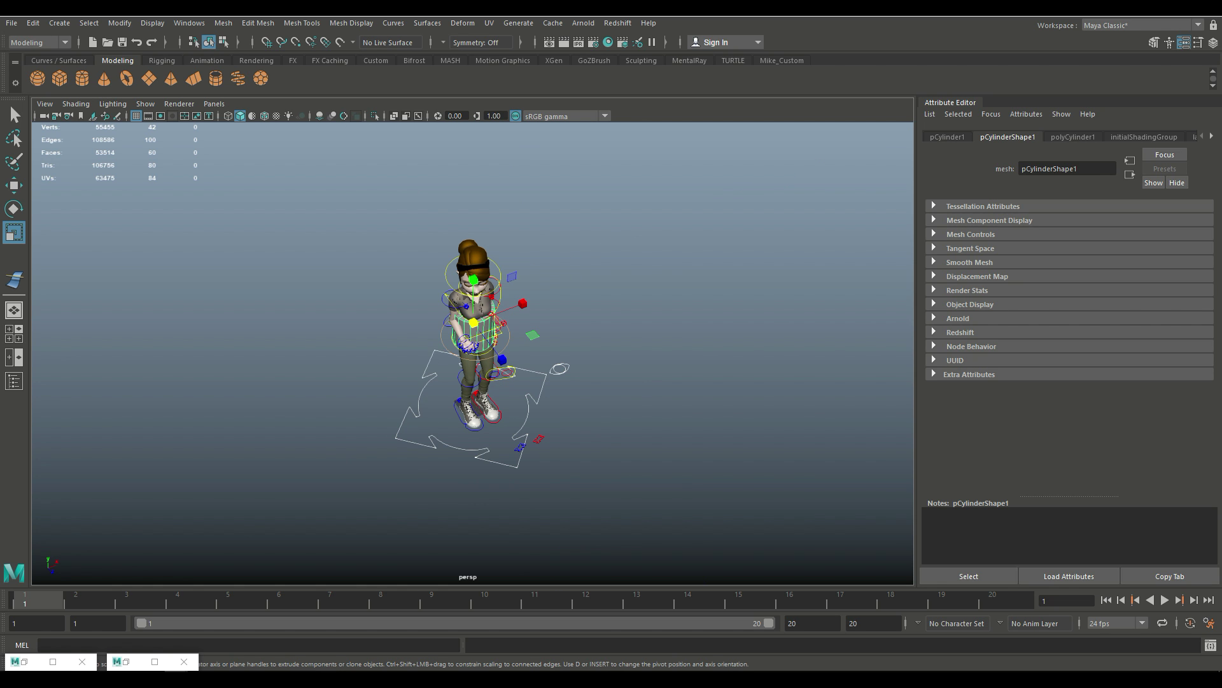
left_click_drag(474, 279, 473, 124)
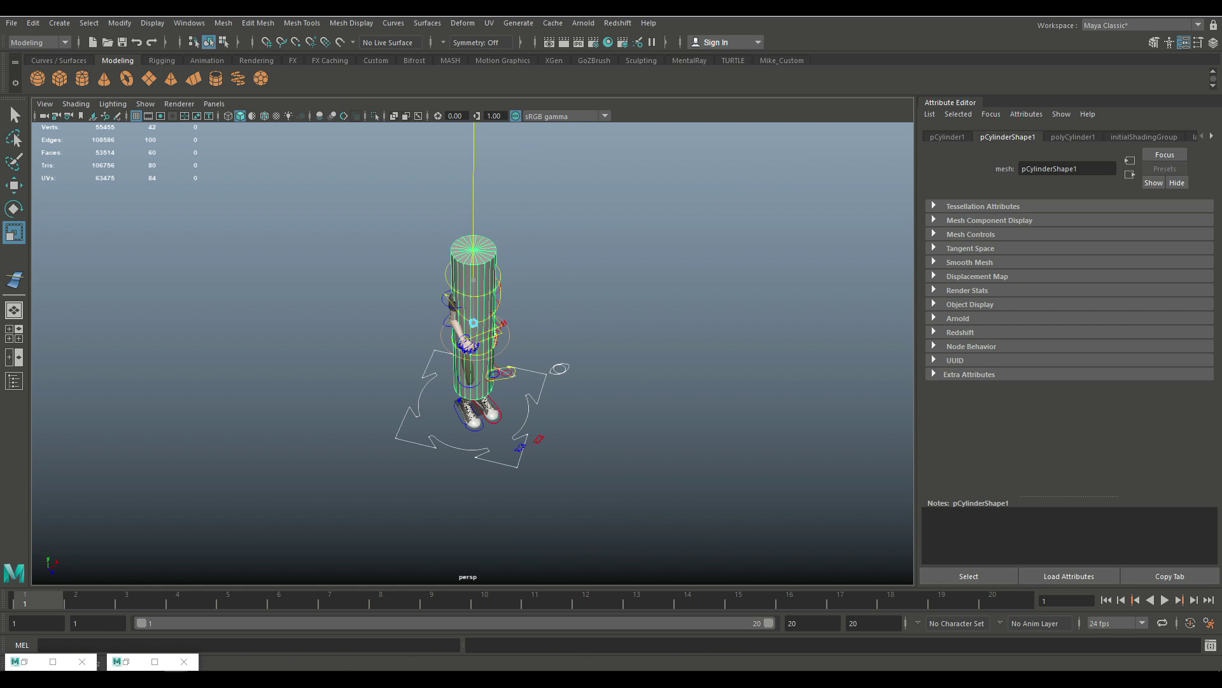
key("e")
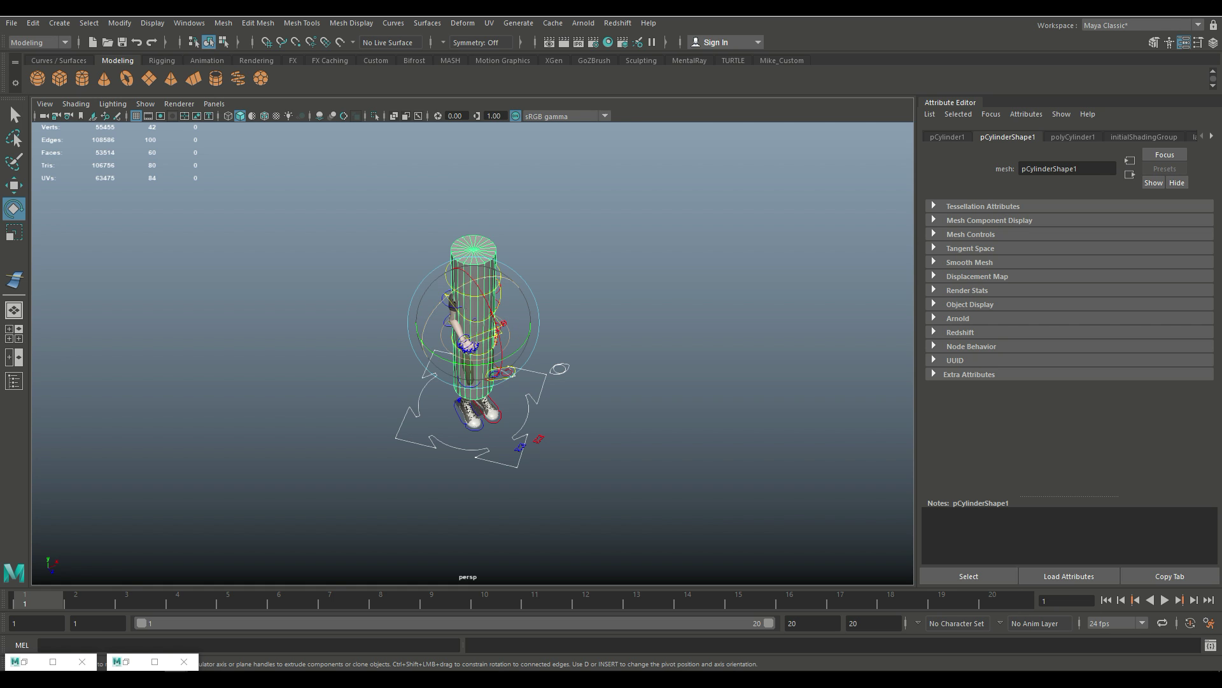
left_click_drag(474, 251, 537, 297)
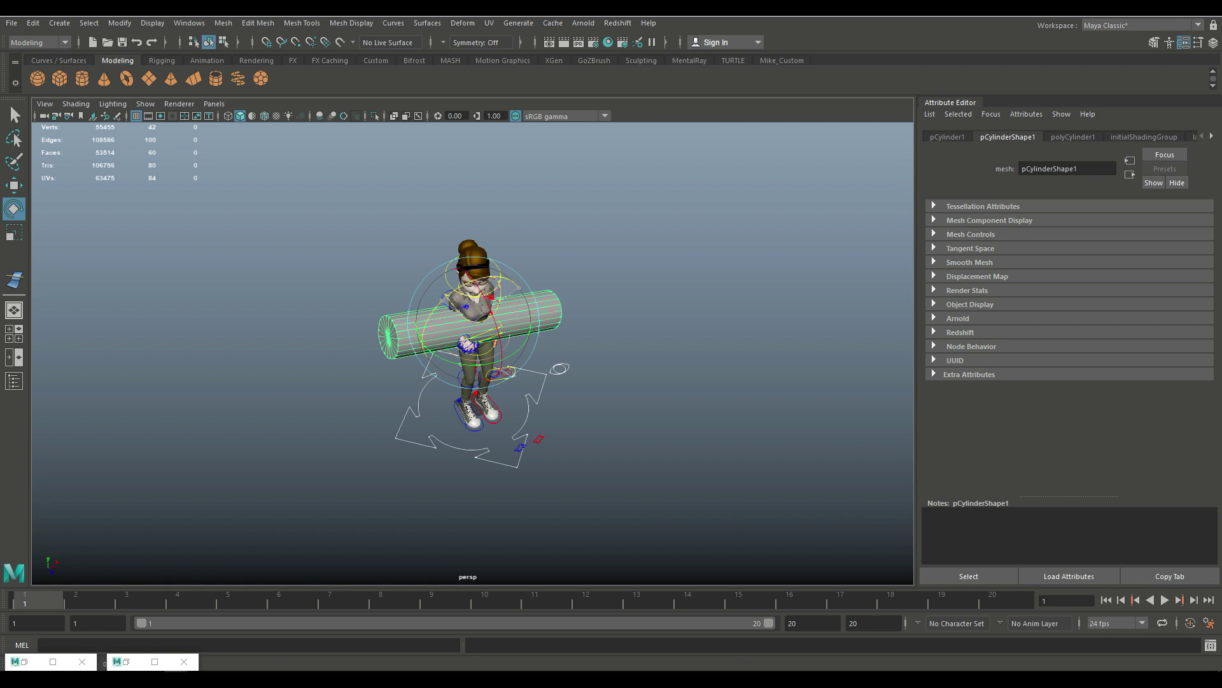
Shrink the cylinder uniformly into a thin stick, undoing one scale change
key("r")
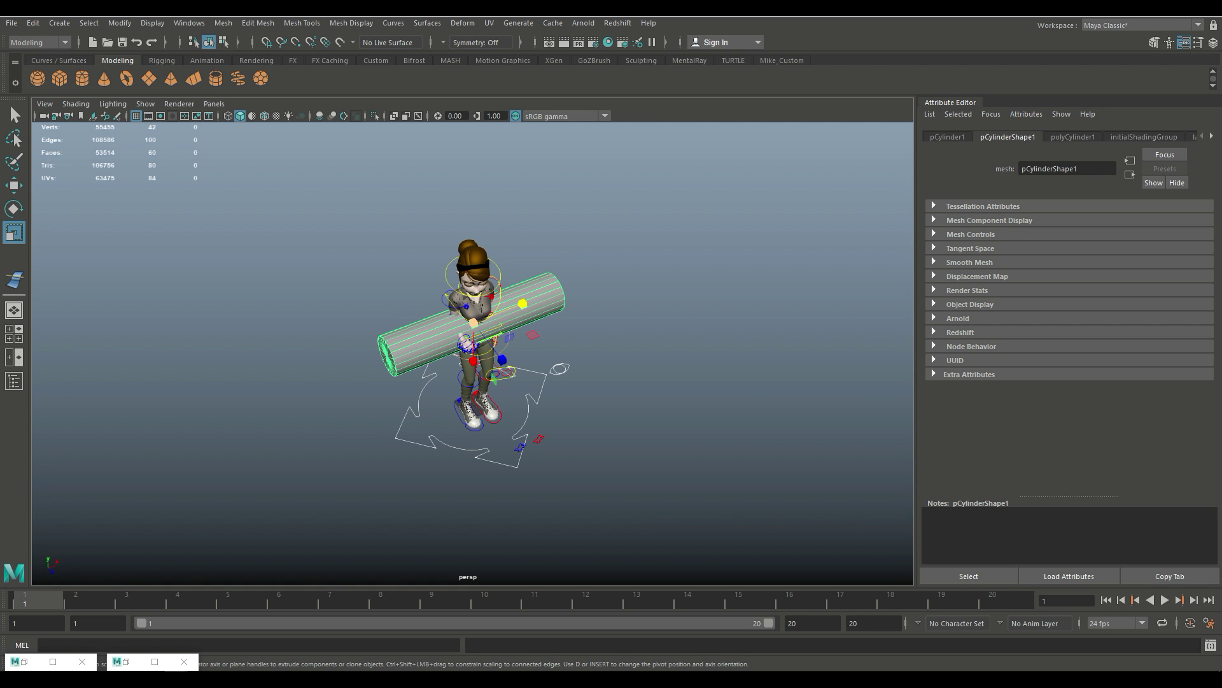
left_click_drag(474, 322, 843, 247)
key("w")
key("r")
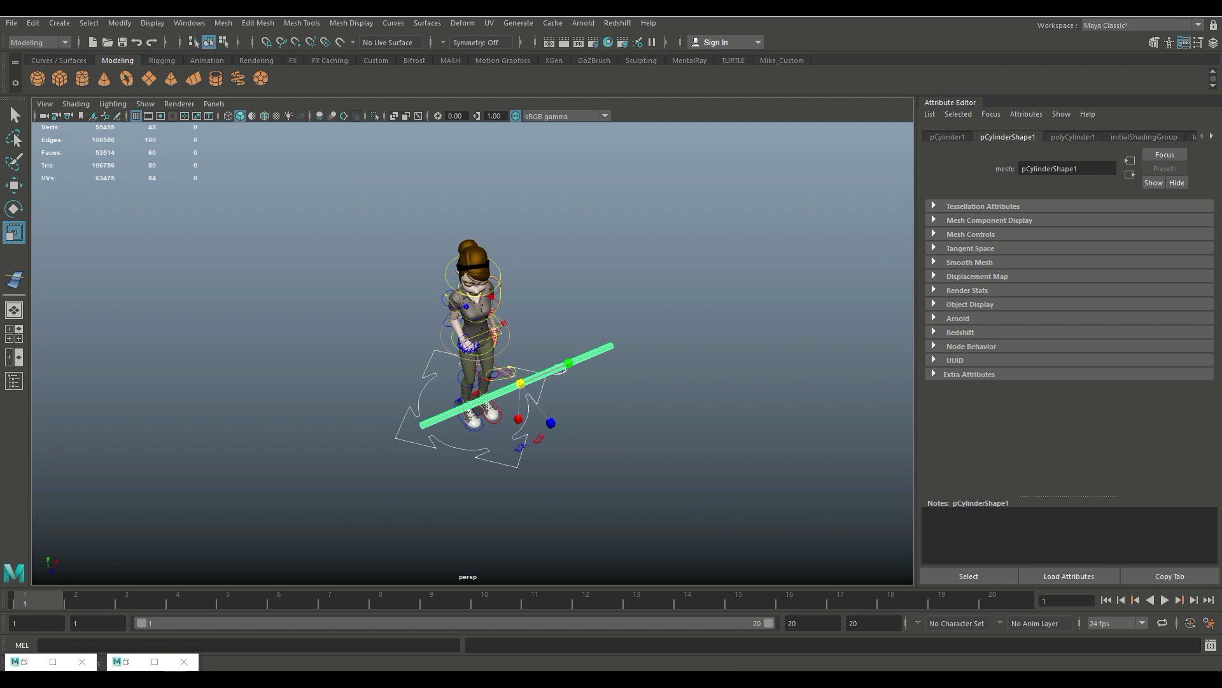
key("ctrl+z")
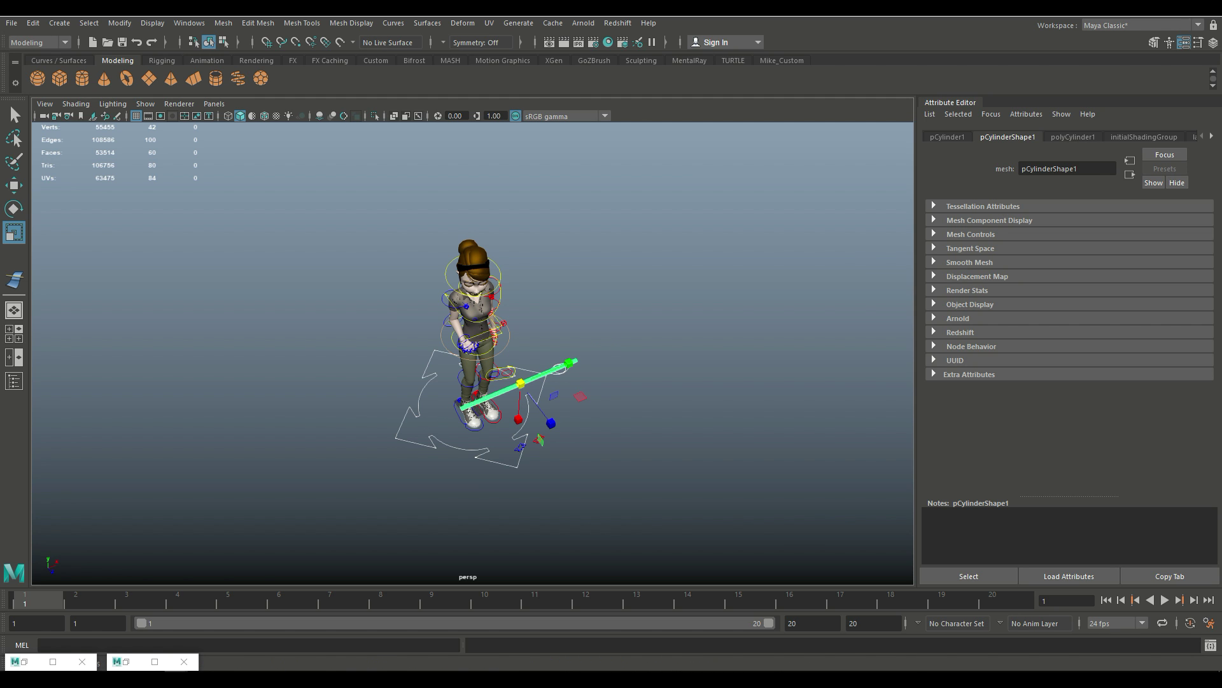
Move the stick to chest height and, in the top view, slide it into the palm
key("w")
left_click_drag(551, 424, 521, 371)
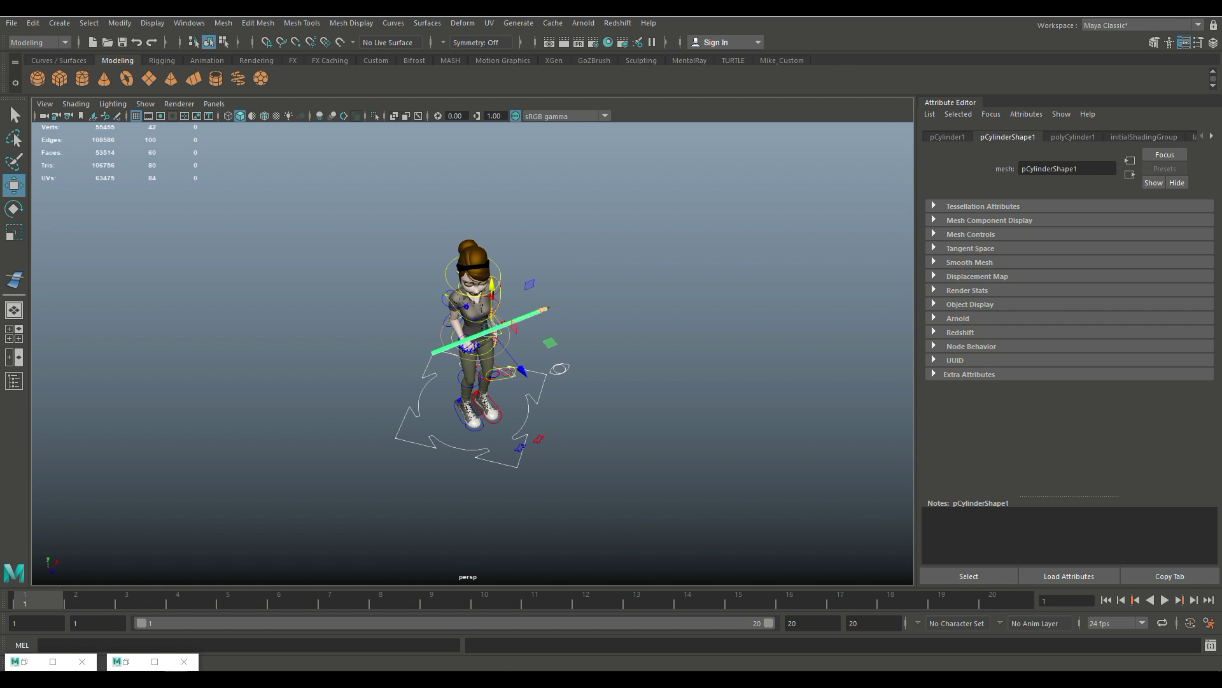
left_click_drag(491, 326, 465, 337)
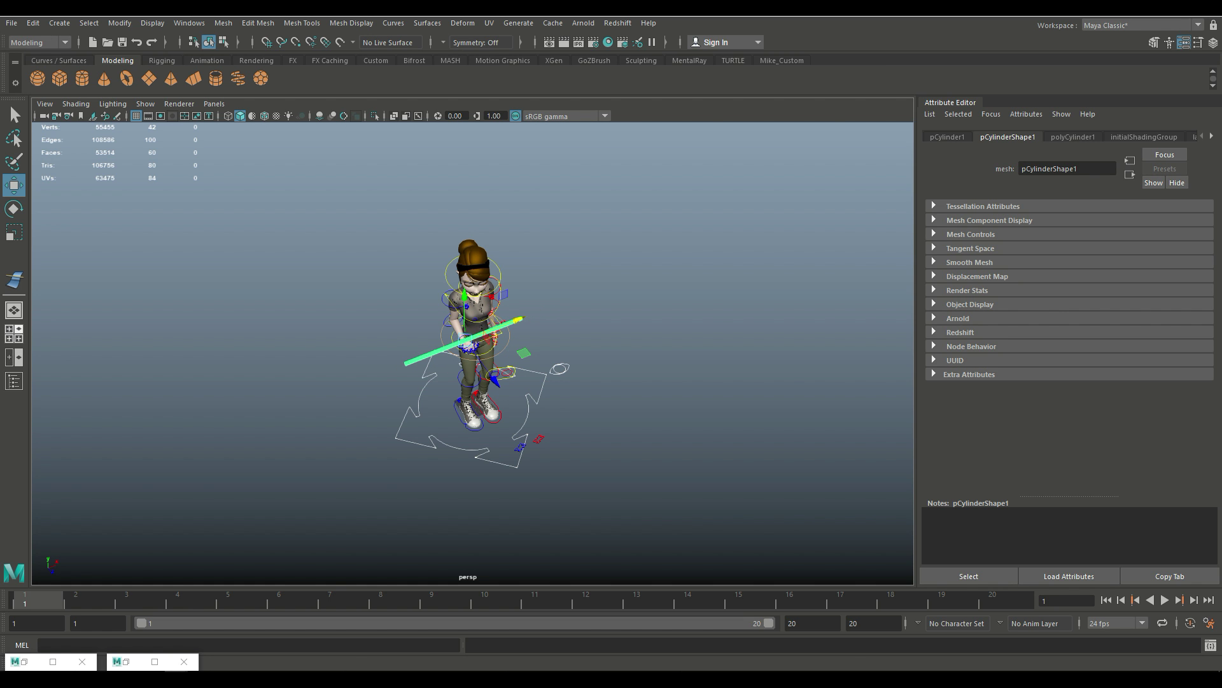
key("space")
key("space")
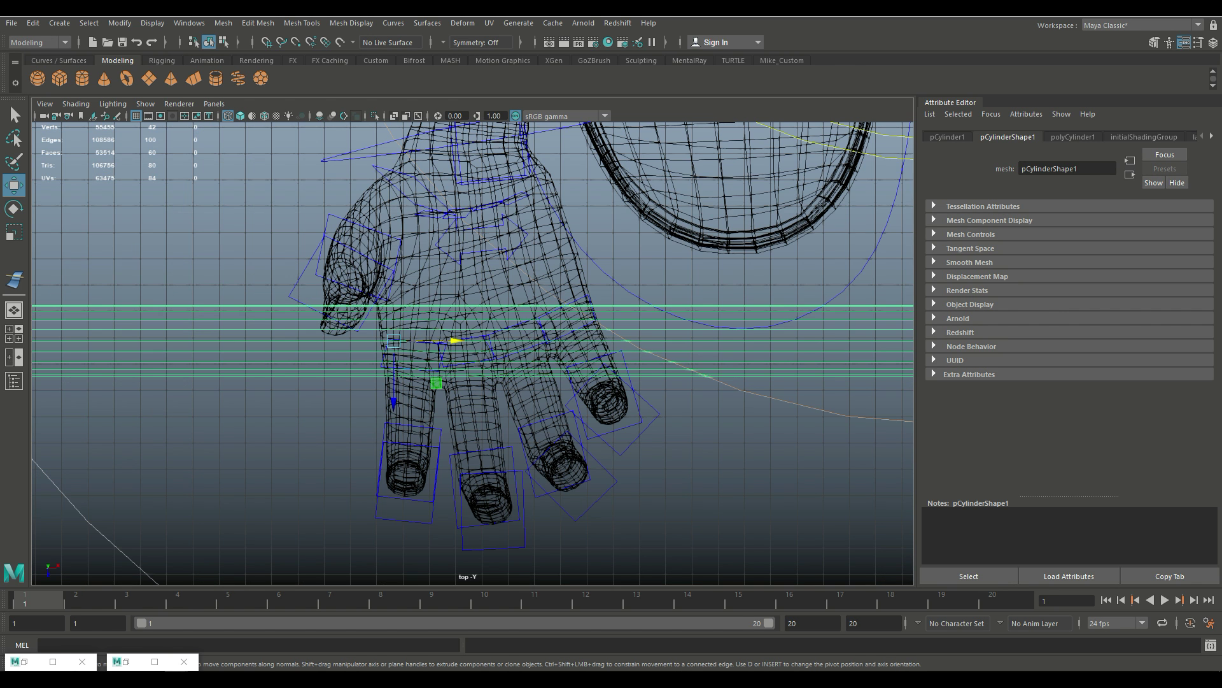
scroll(529, 351, "down", 3)
left_click_drag(482, 345, 547, 344)
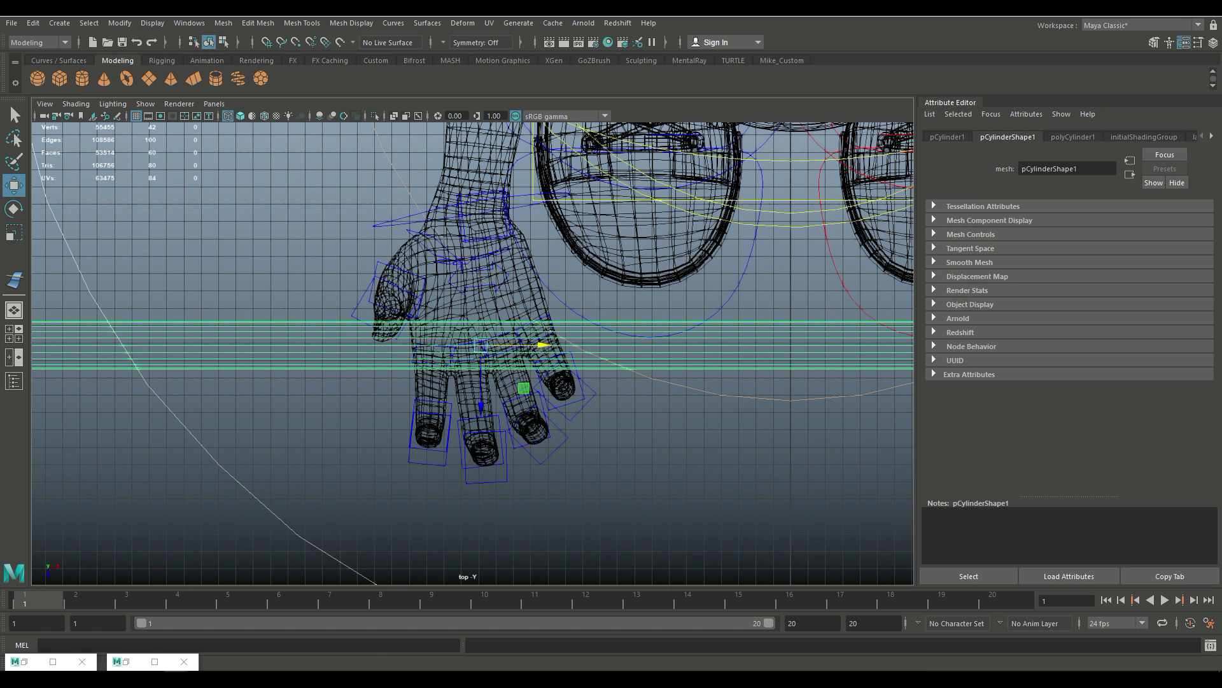
left_click(14, 333)
key("space")
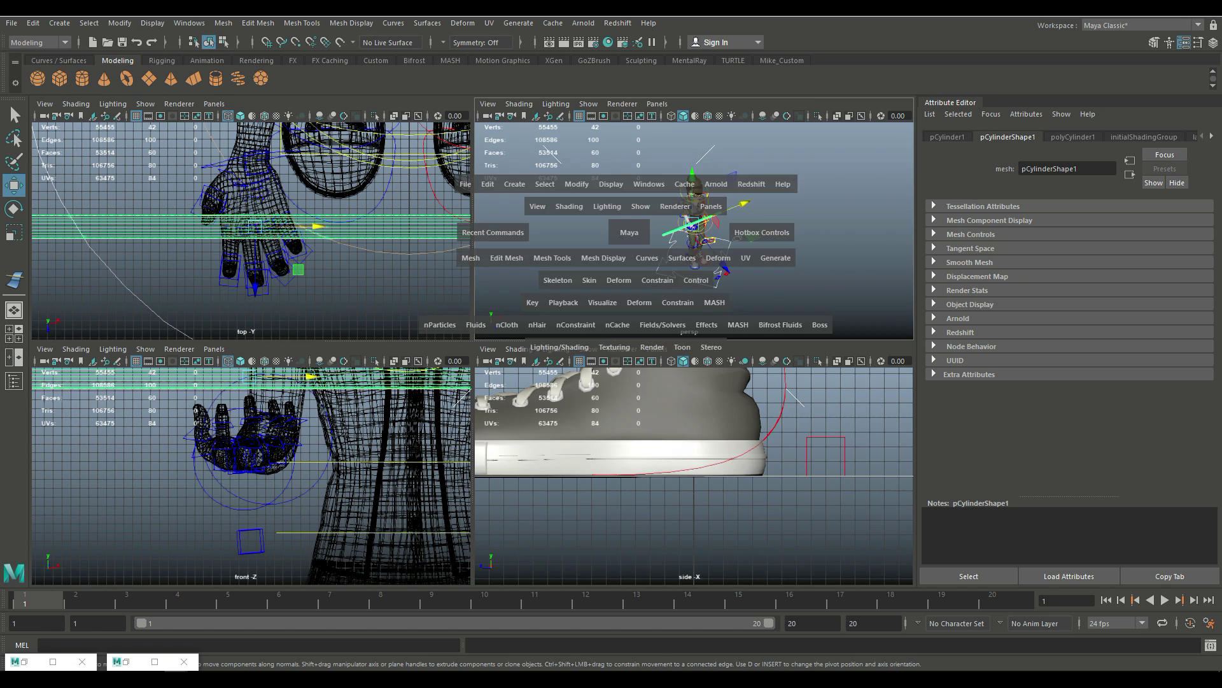
Frame the stick in the perspective view and orbit around it to check its fit
key("bracketleft")
key("bracketleft")
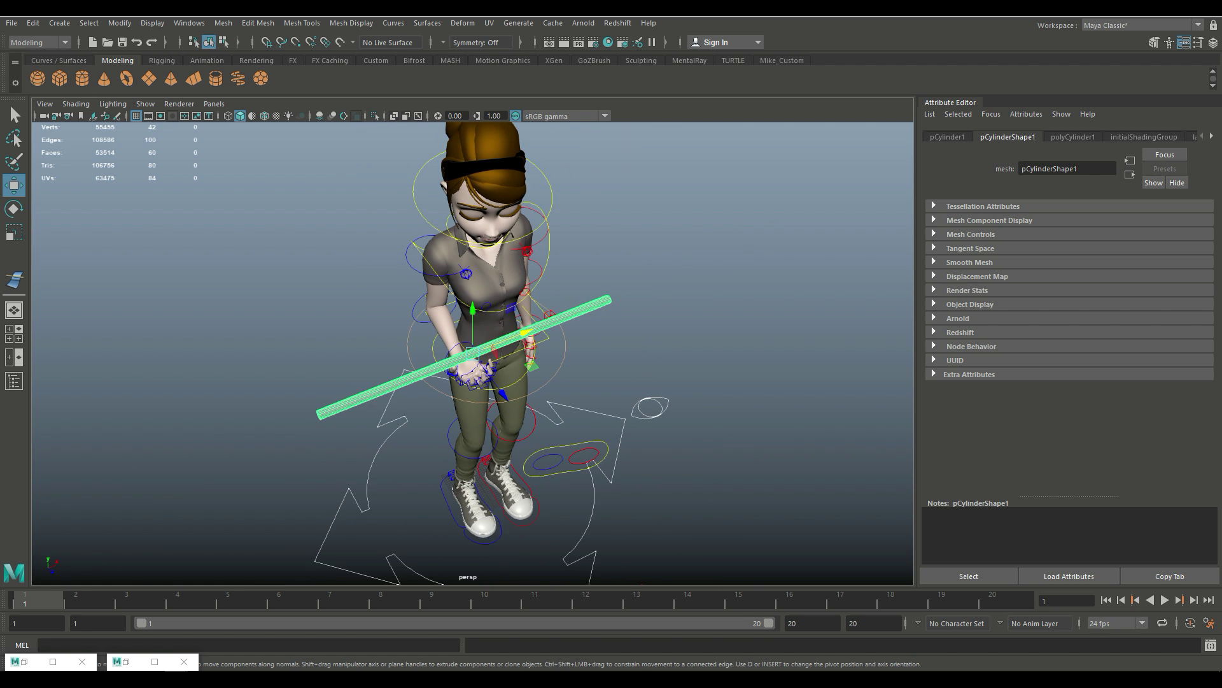
key("f")
left_click_drag(471, 382, 433, 357, "alt")
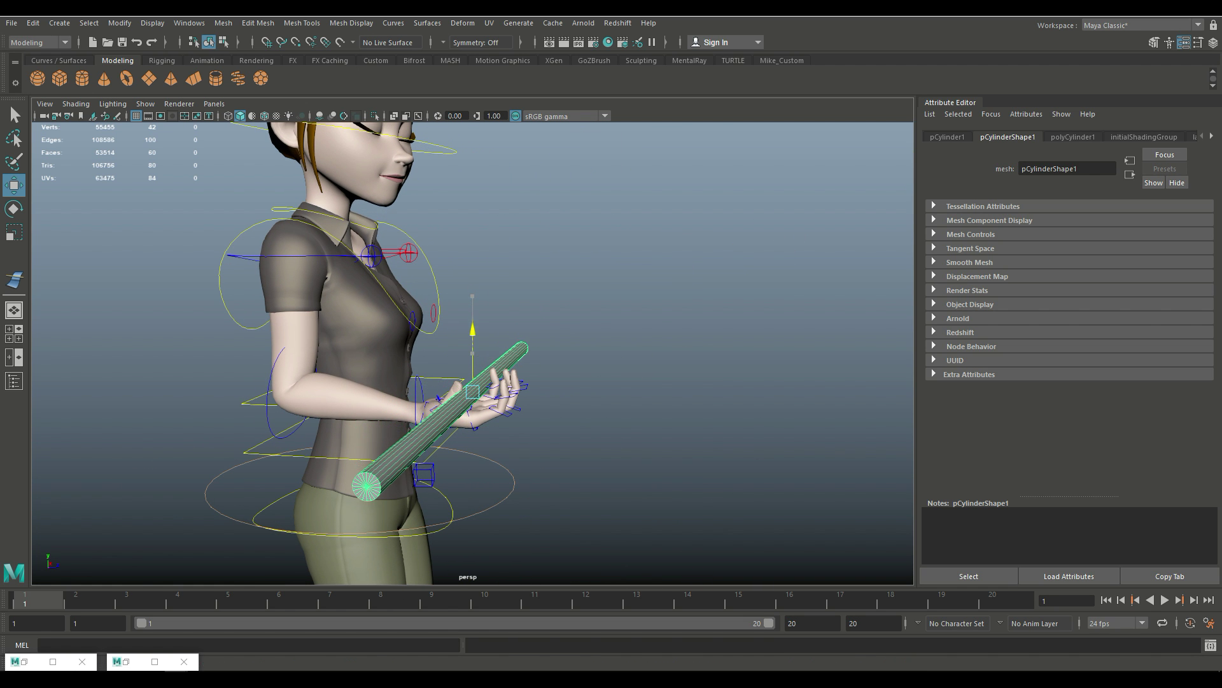
left_click_drag(471, 350, 519, 321, "alt")
key("e")
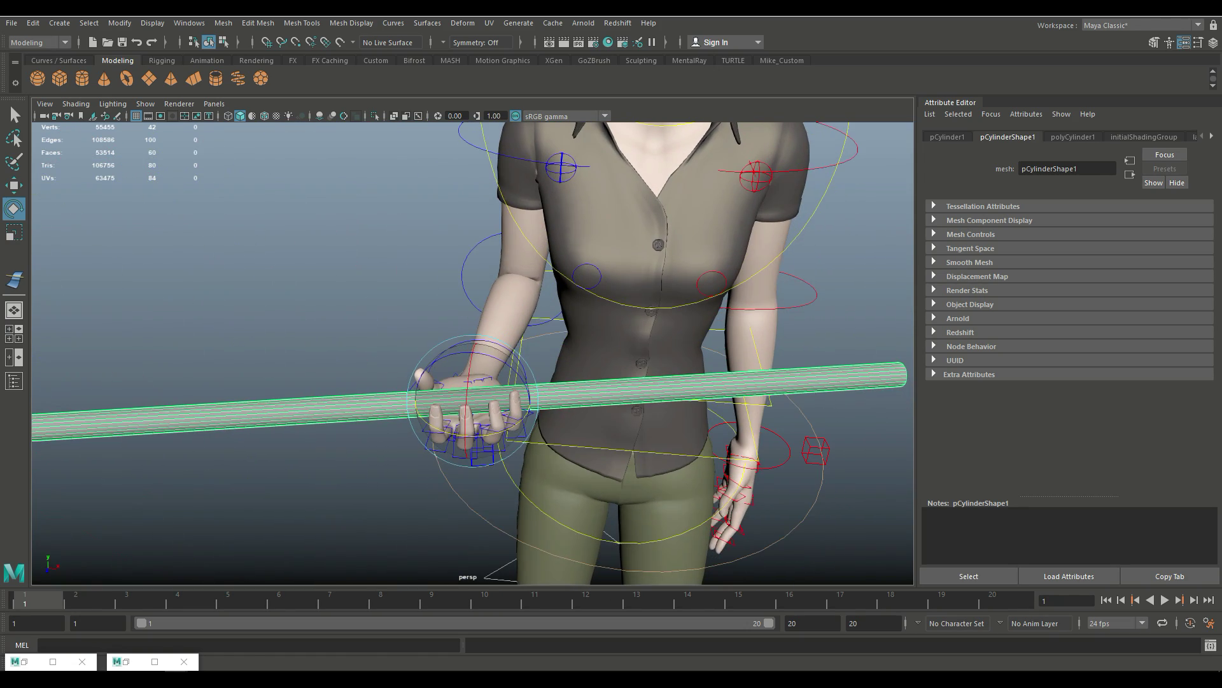
scroll(484, 363, "down", 5)
left_click_drag(484, 363, 398, 349, "alt")
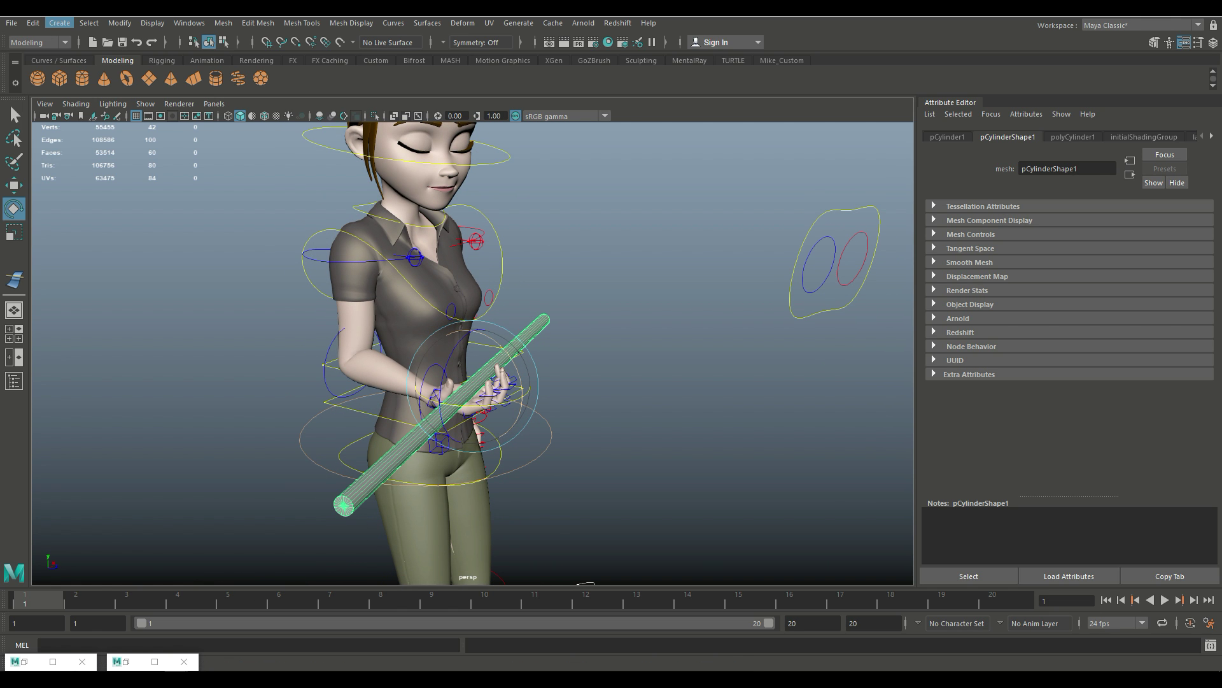
Add a locator and move it up to chest height near her hand
left_click(59, 23)
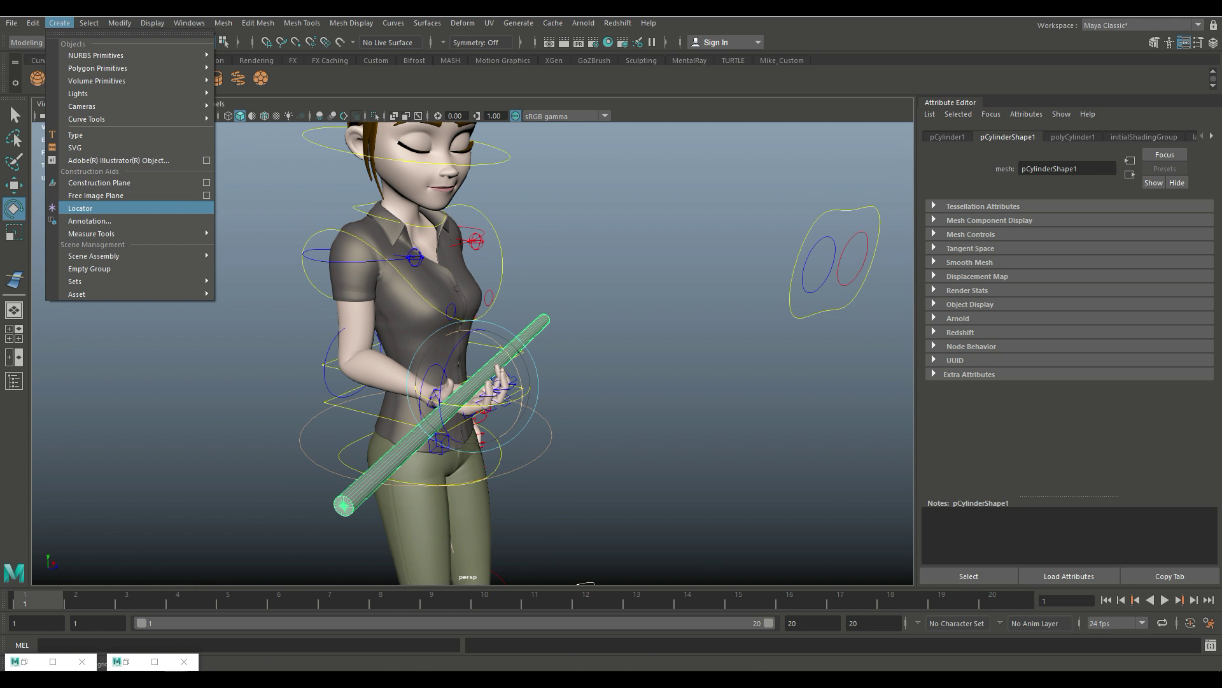
left_click(80, 208)
key("w")
key("a")
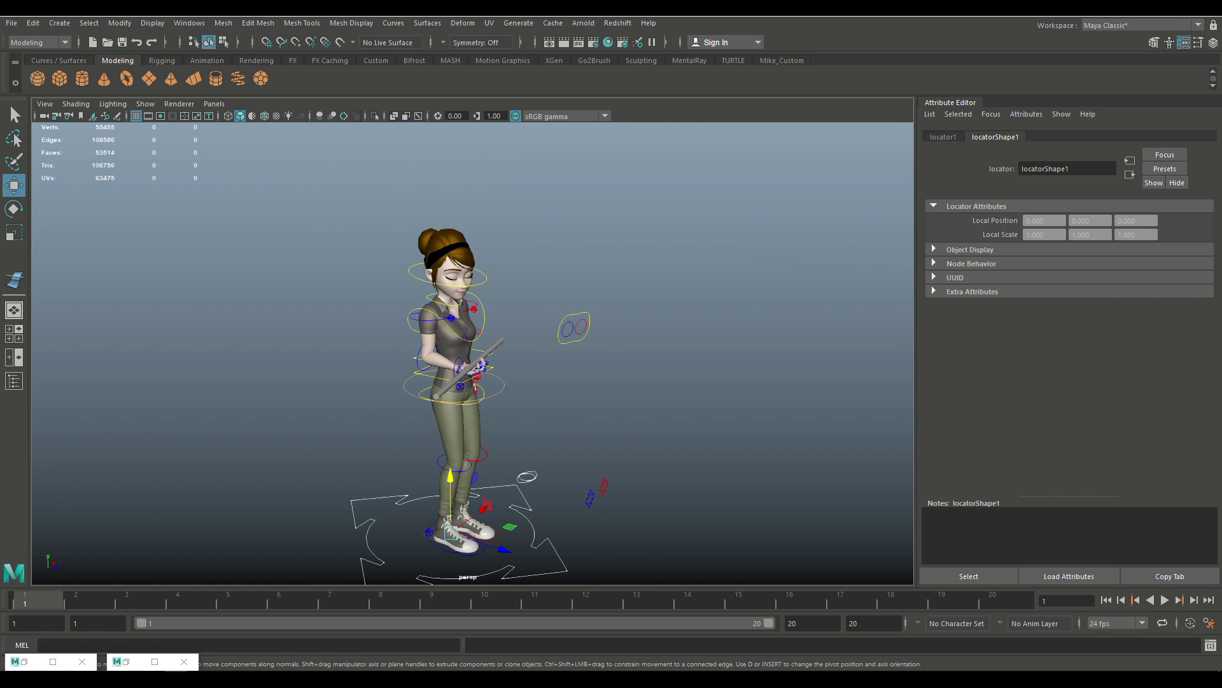
left_click_drag(450, 497, 450, 319)
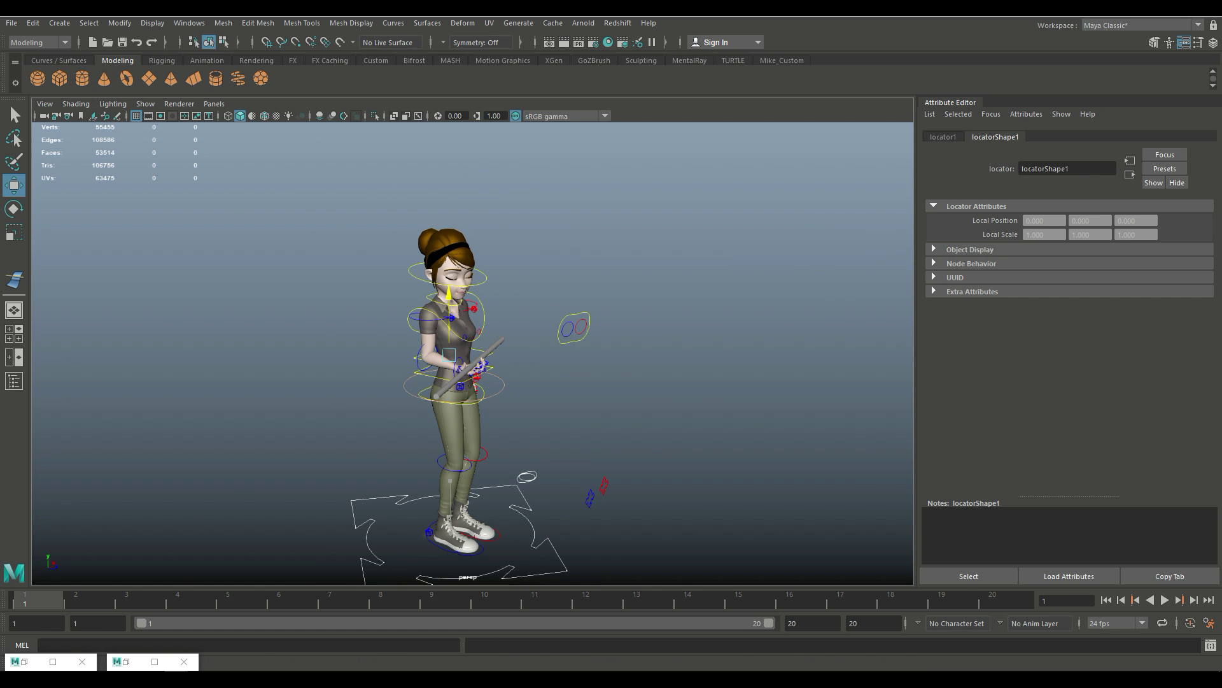
left_click_drag(500, 364, 541, 369)
key("r")
In the top view, point-snap the locator onto the character's hand
left_click(15, 333)
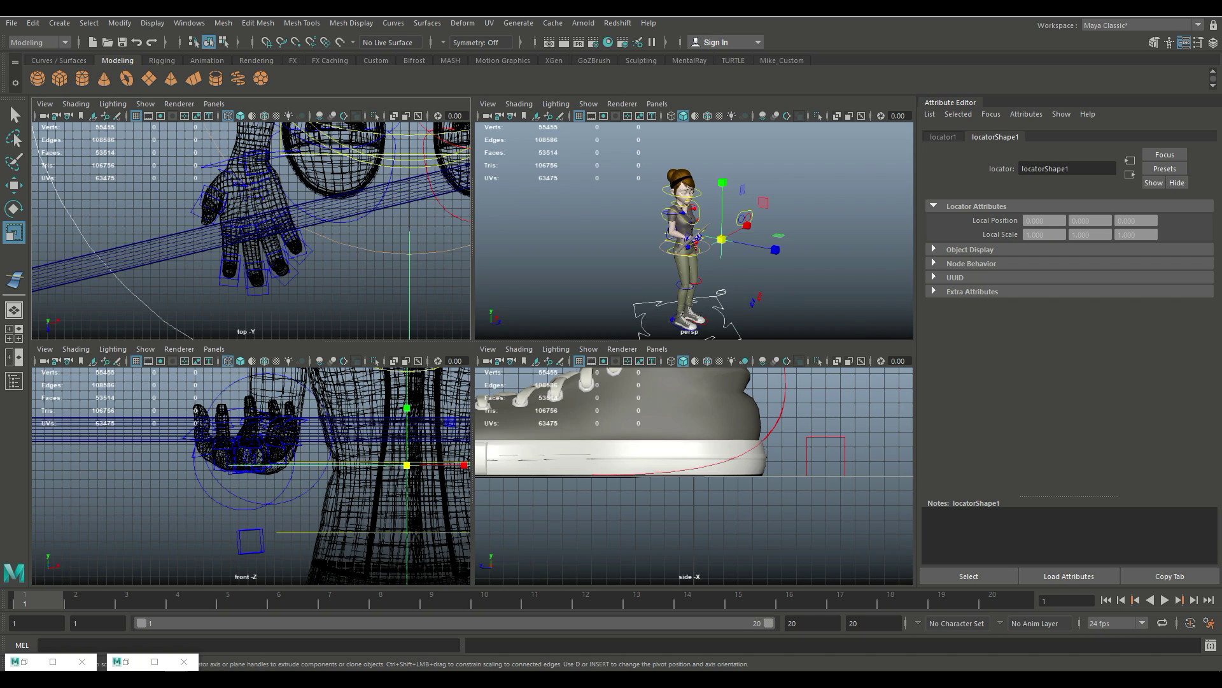
key("space")
scroll(460, 401, "down", 5)
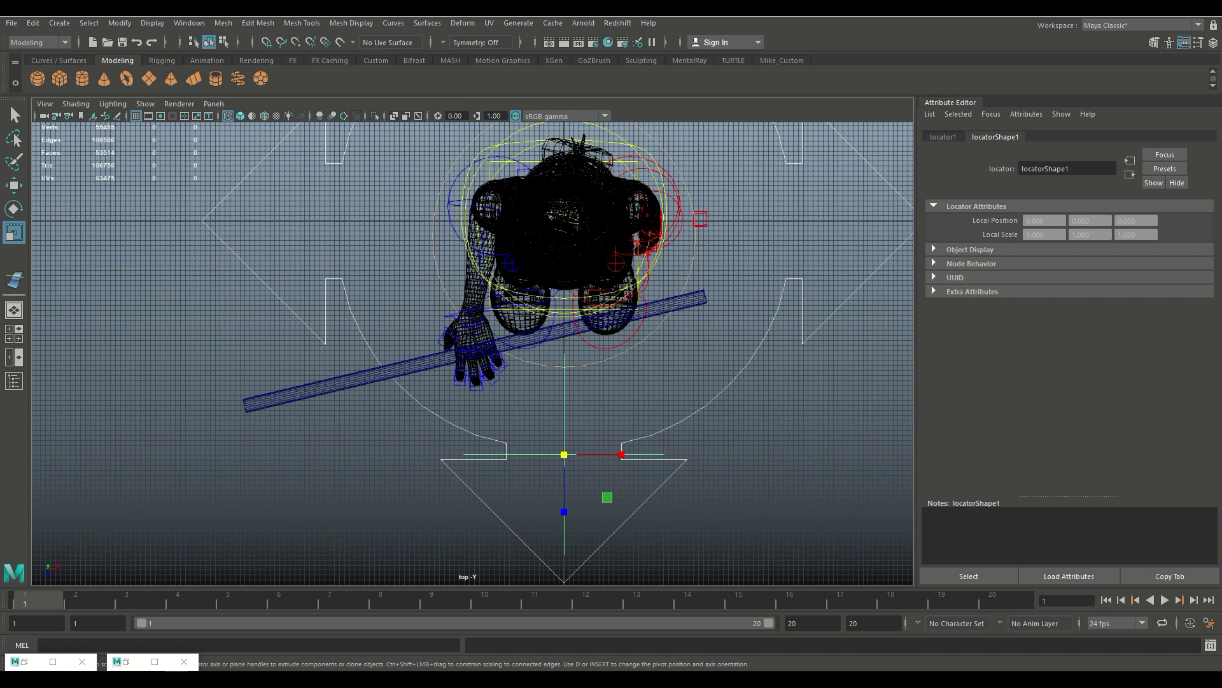
key("w")
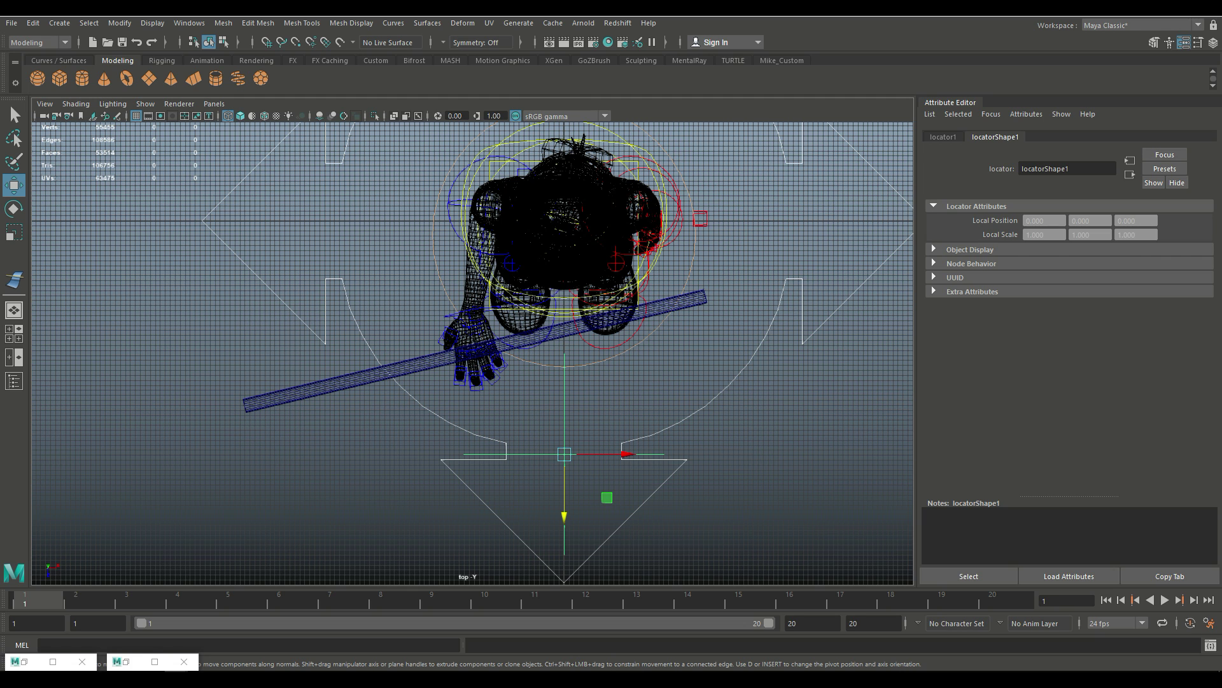
key("v")
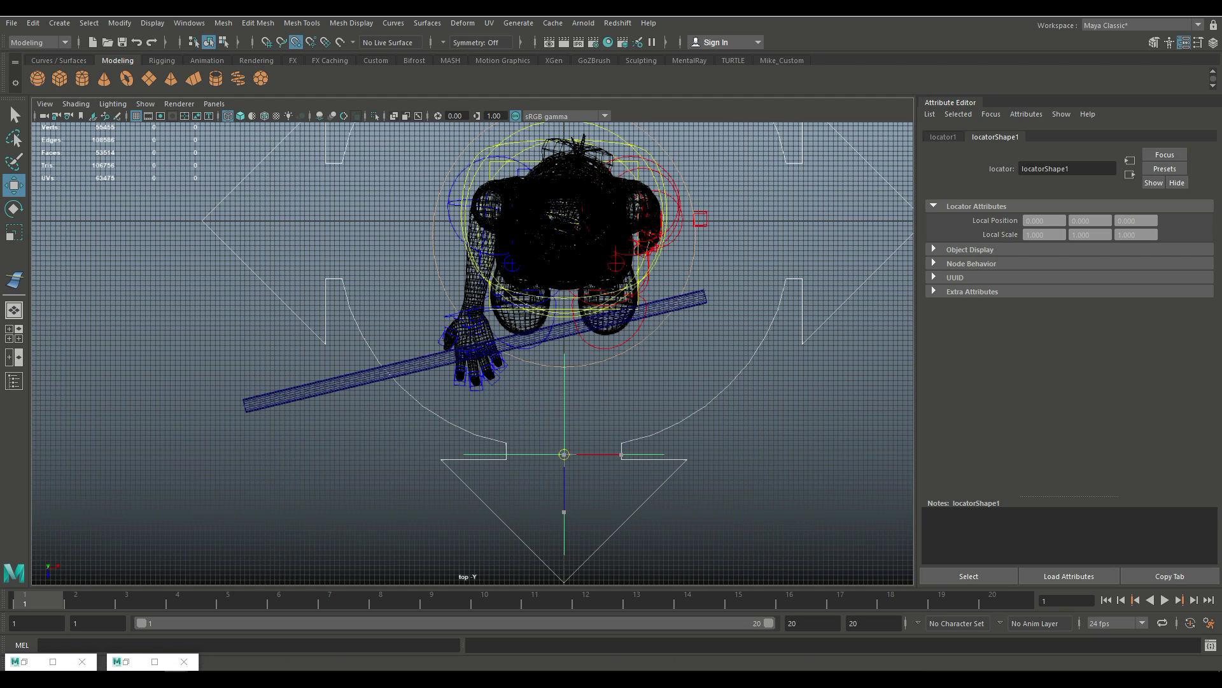
left_click_drag(564, 454, 475, 351)
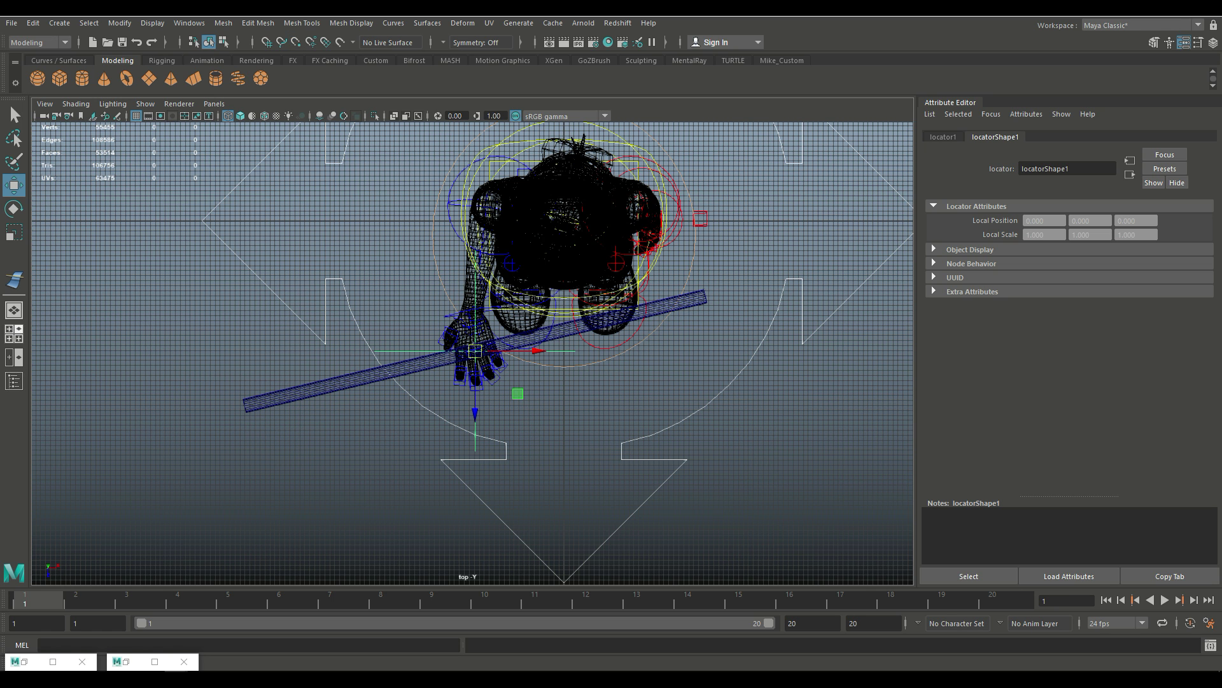
Return to a single perspective view, orbiting and zooming in on the hand
left_click(9, 338)
key("space")
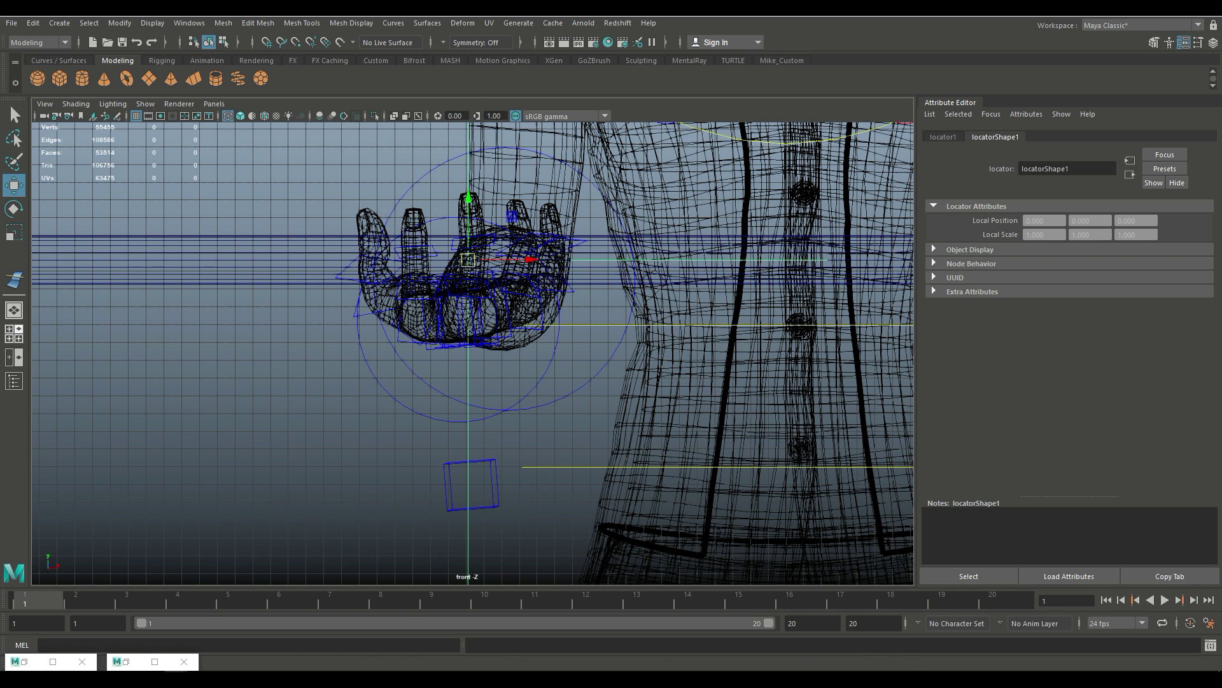
key("space")
key("space")
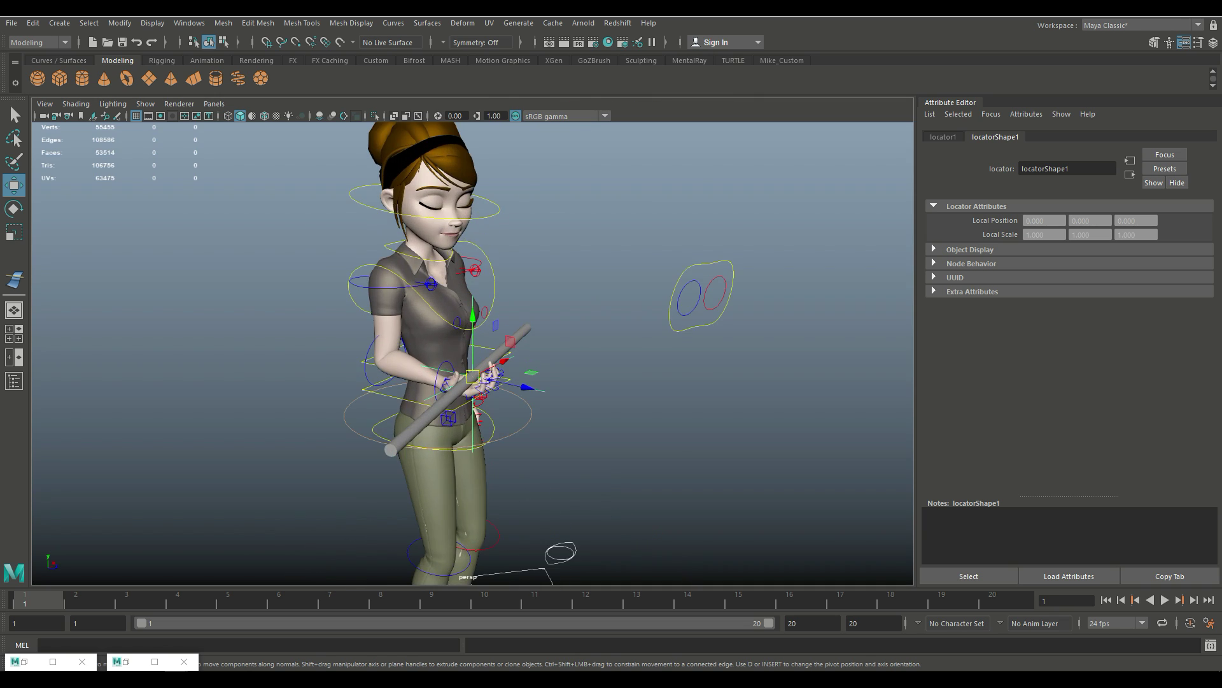
left_click_drag(472, 350, 446, 363, "alt")
scroll(471, 350, "up", 4)
In the Outliner, parent pCylinder1 under locator1
left_click(484, 406)
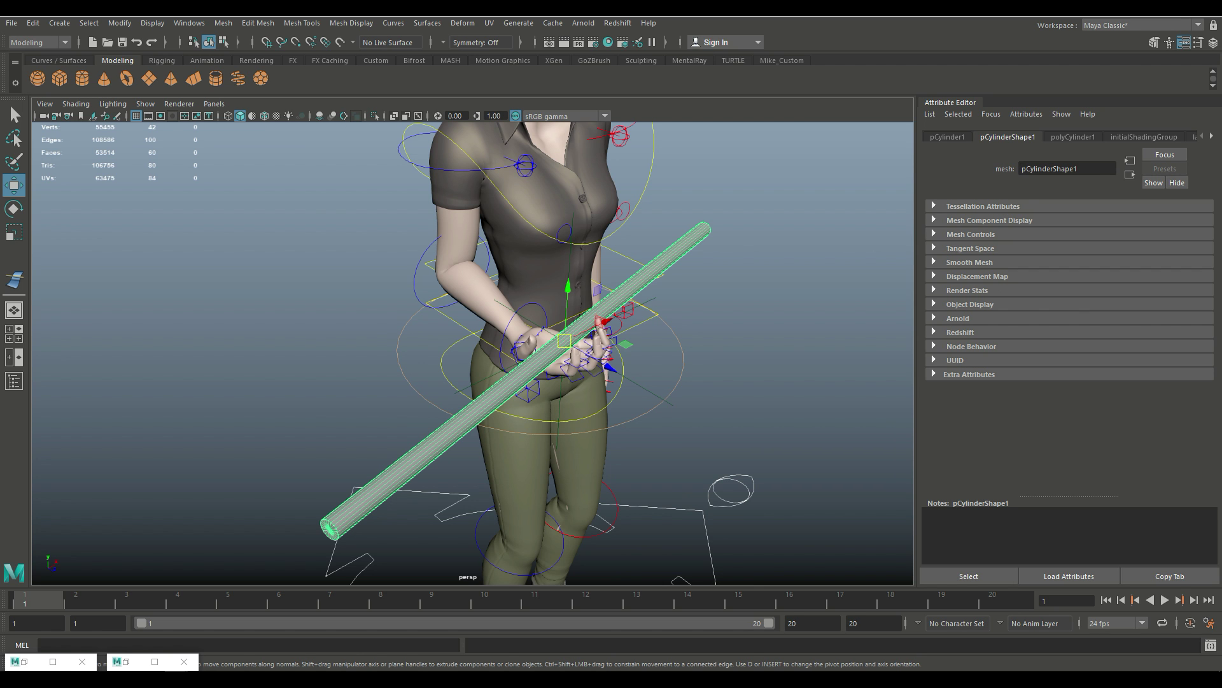
left_click(14, 381)
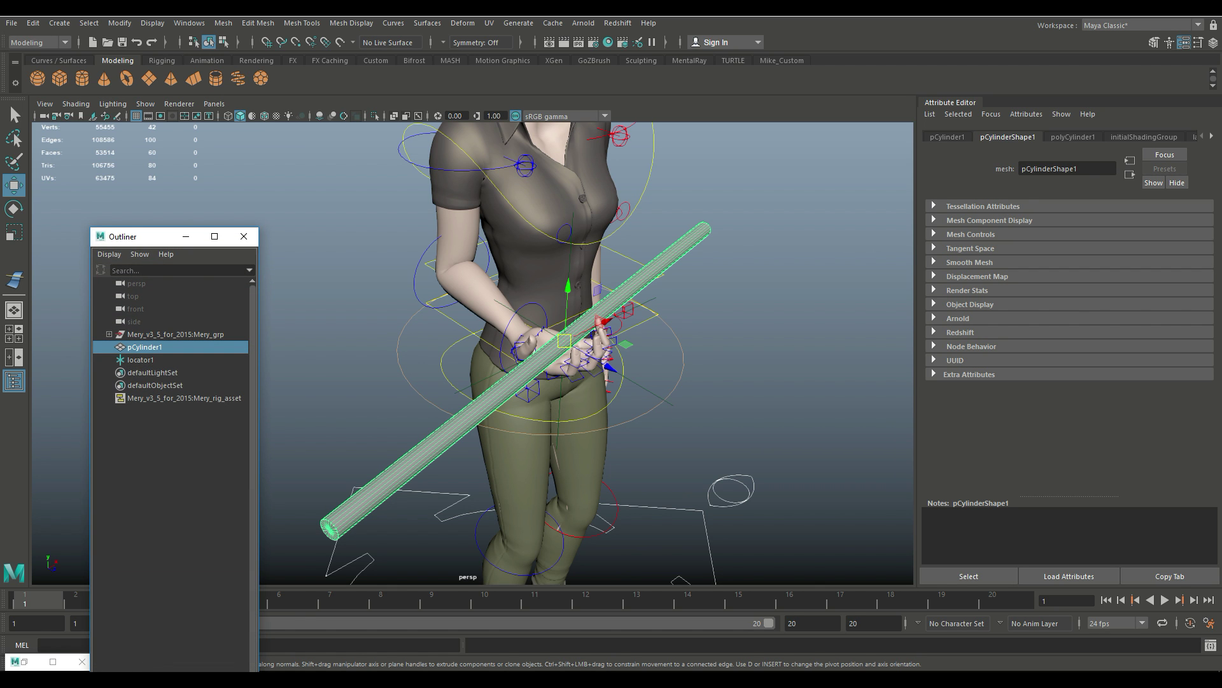
left_click(140, 359, "ctrl")
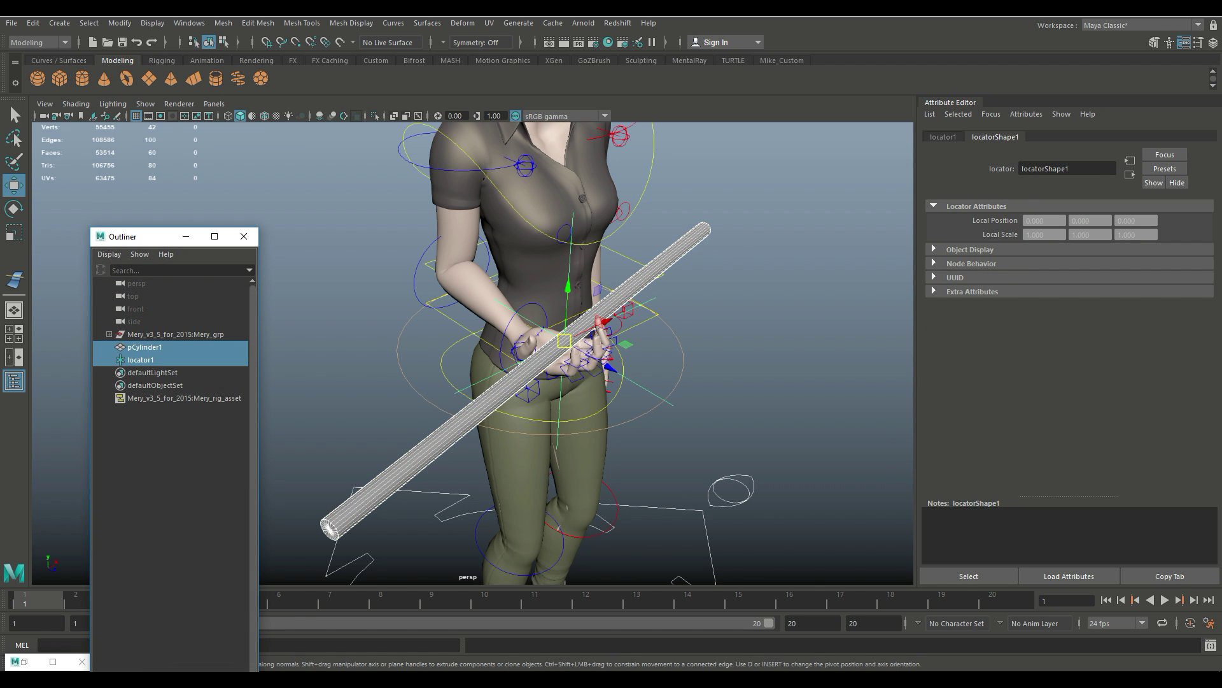
key("p")
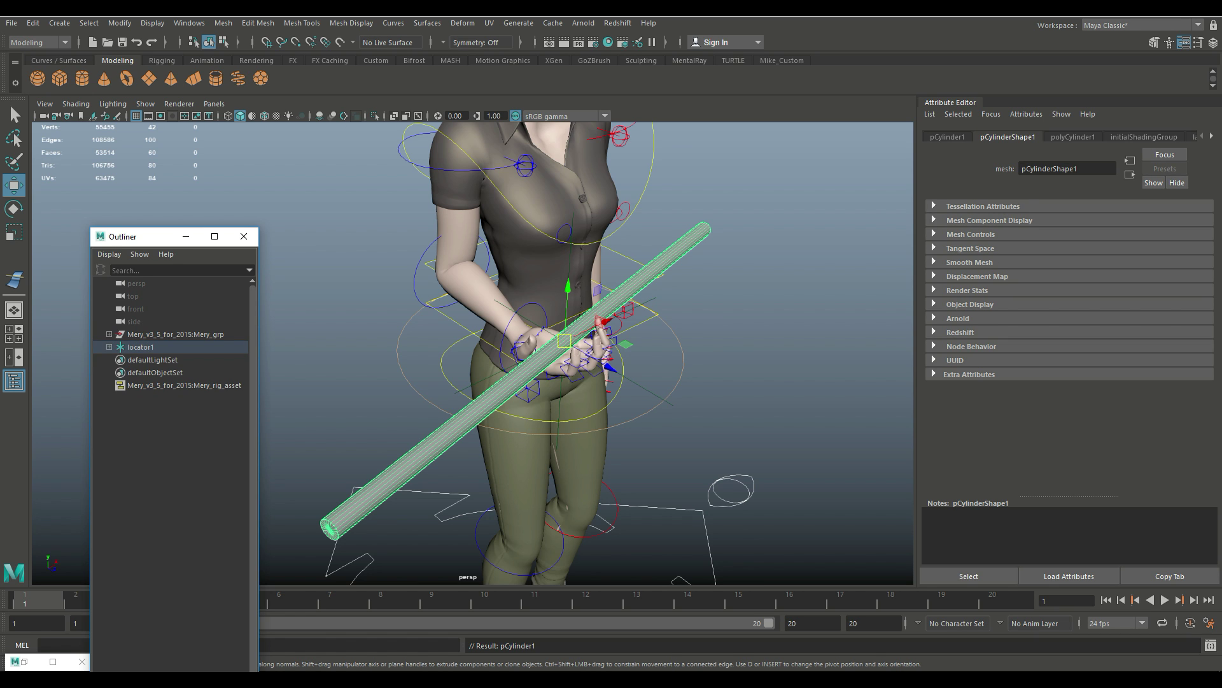
Parent locator1 under the forearm control, then close the Outliner and frame the character
left_click(140, 347)
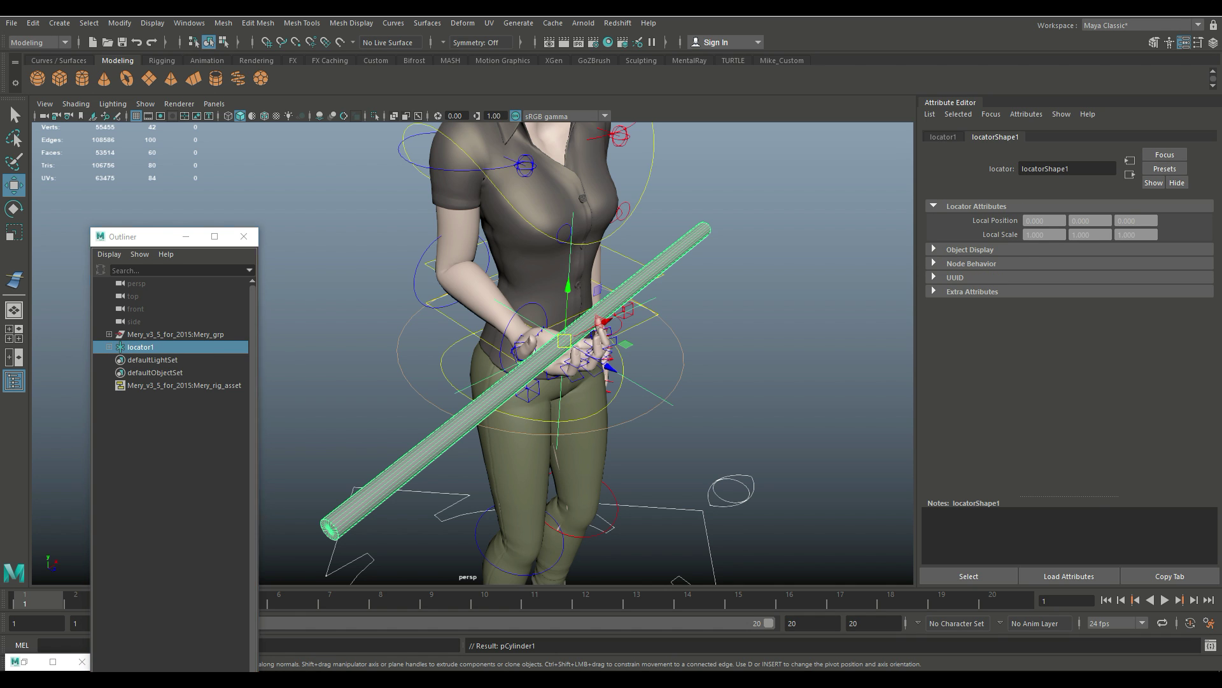
left_click(416, 277)
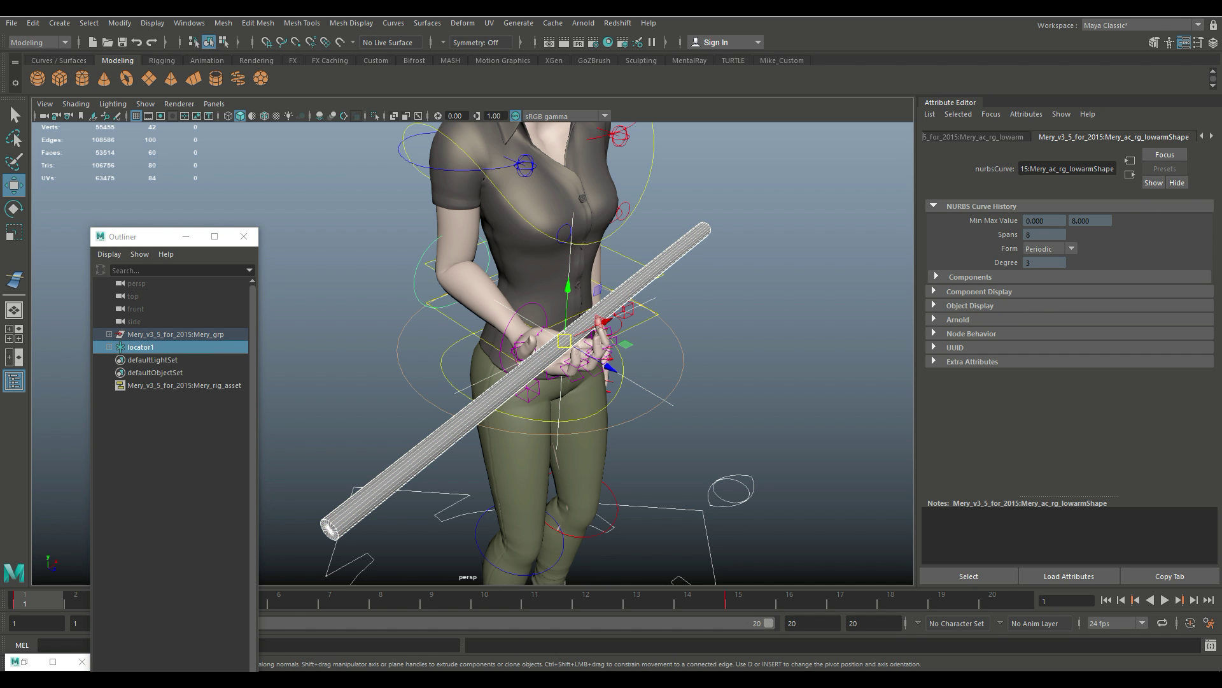
key("p")
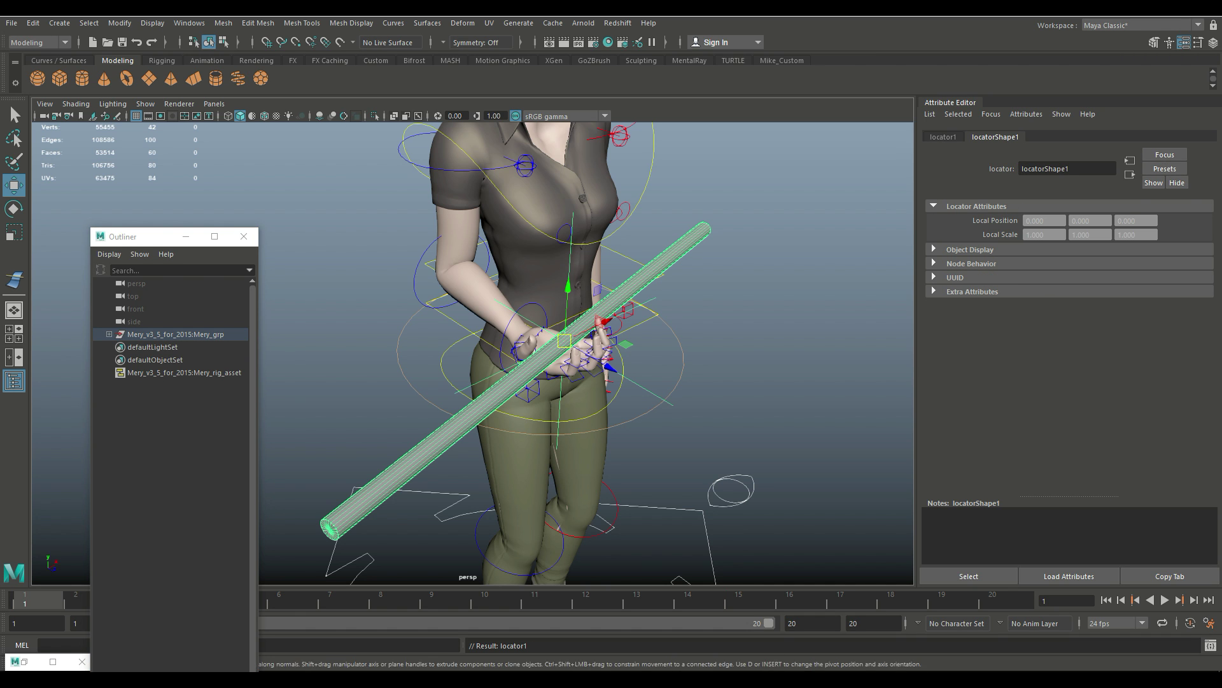
left_click(186, 236)
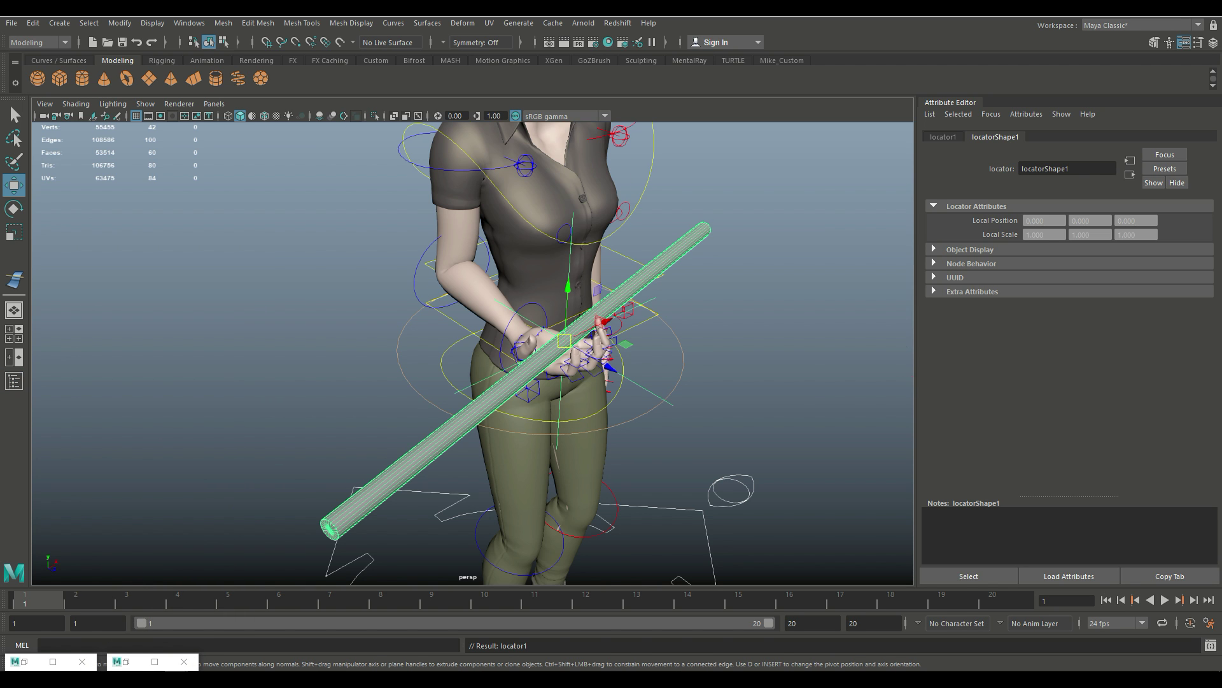
key("a")
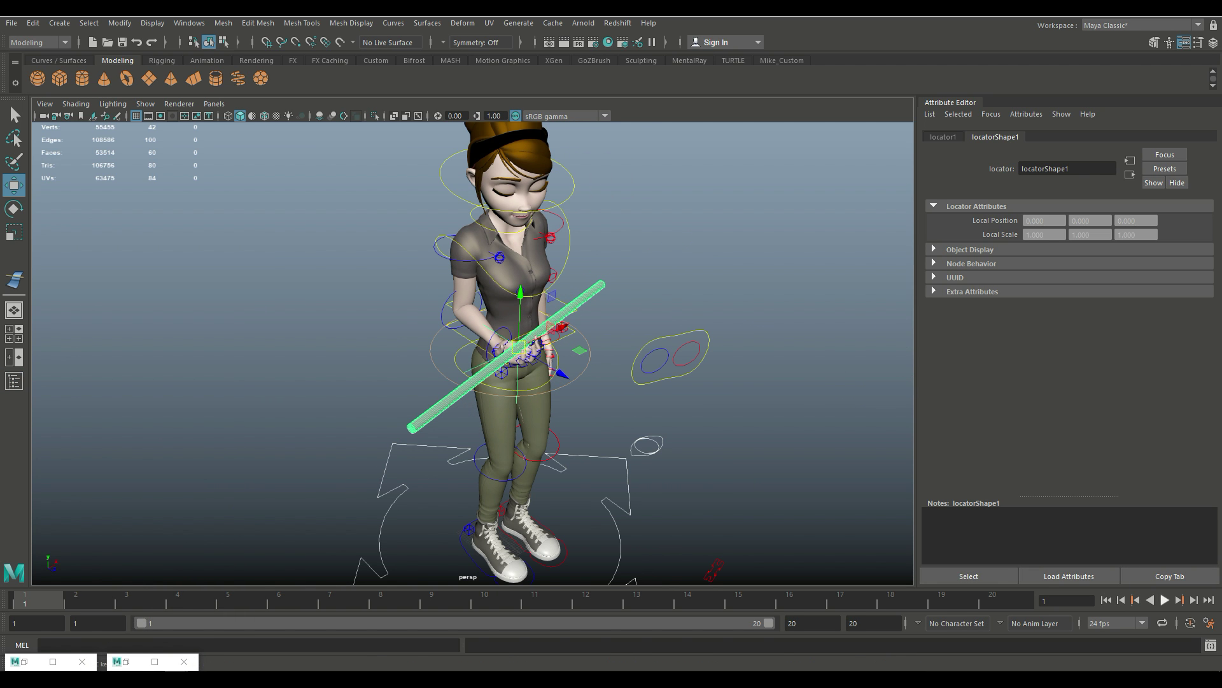
key("alt+v")
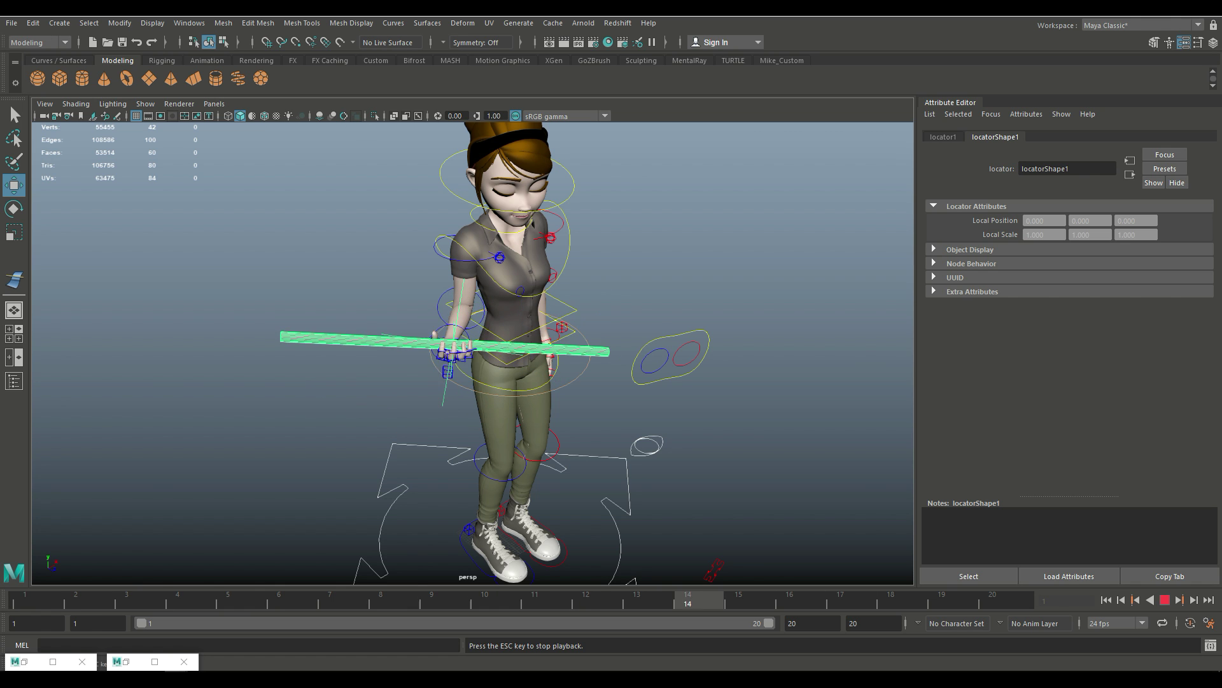
key("Escape")
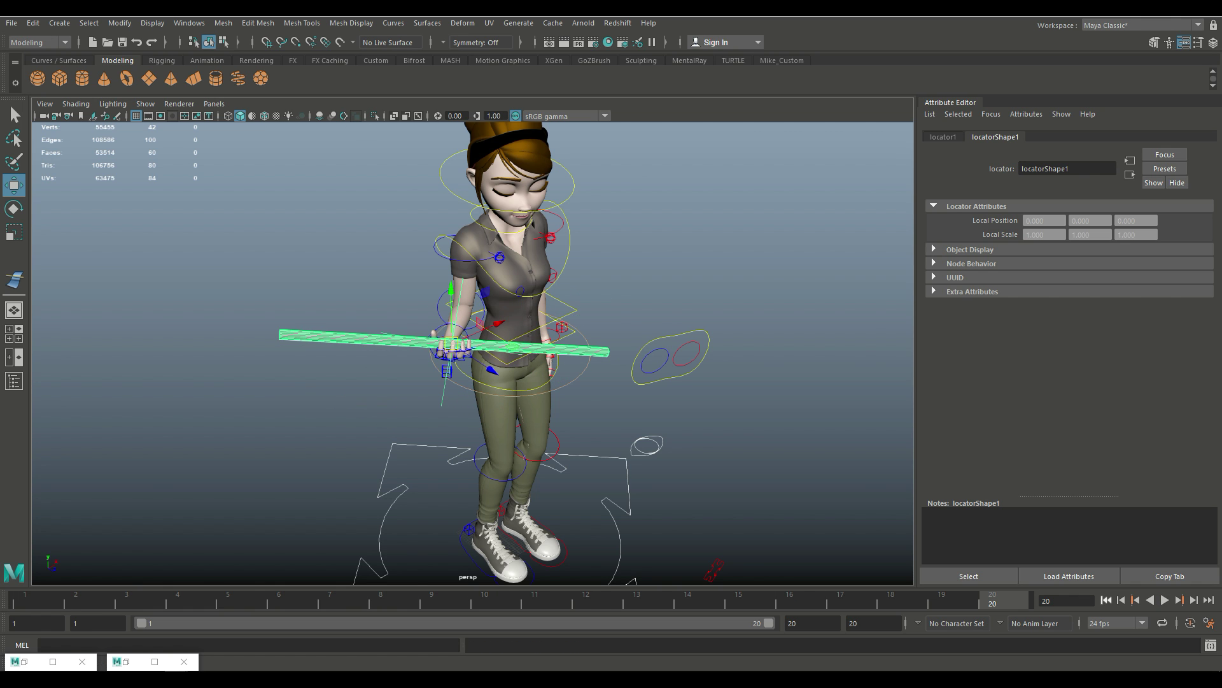
key("alt+shift+v")
key("f")
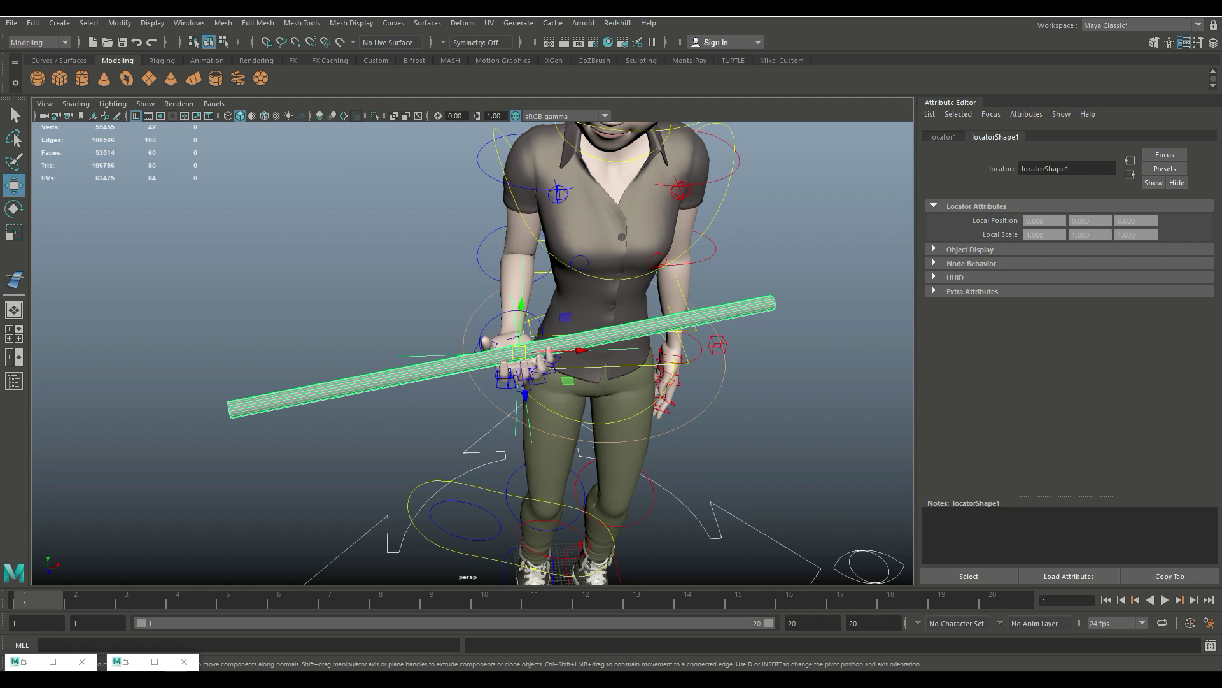
Slide the stick left along its length and lower it slightly in the grip
key("Down")
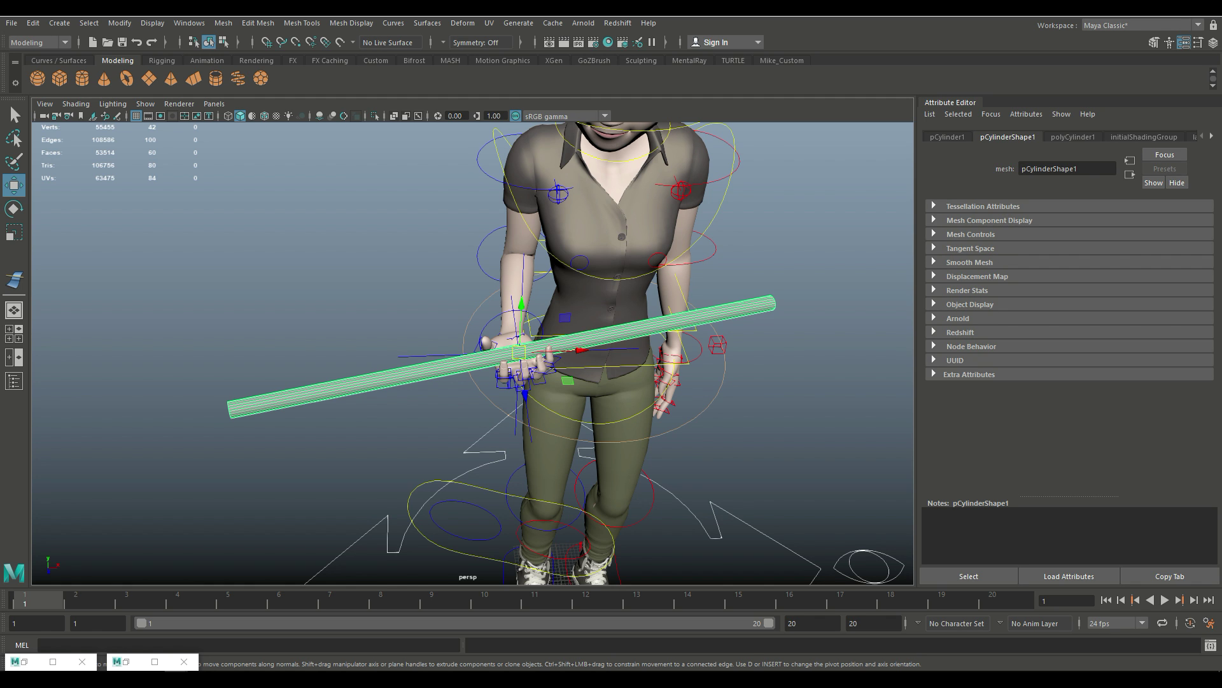
left_click_drag(580, 351, 443, 354)
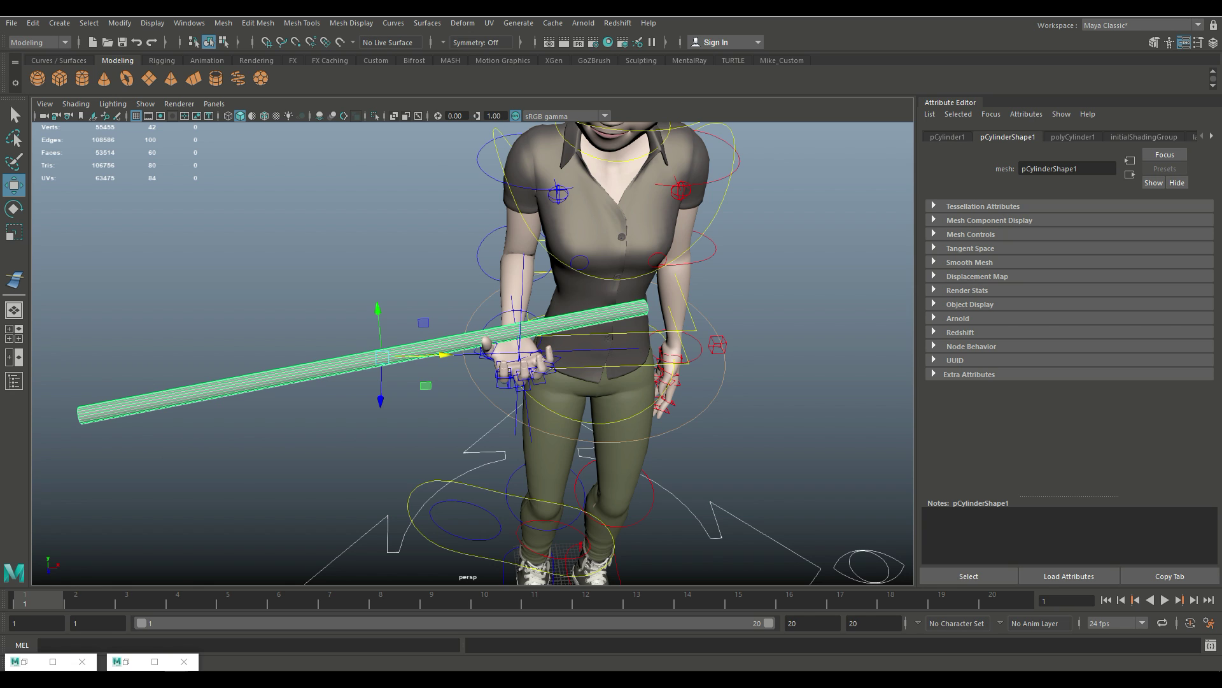
left_click_drag(380, 403, 441, 419)
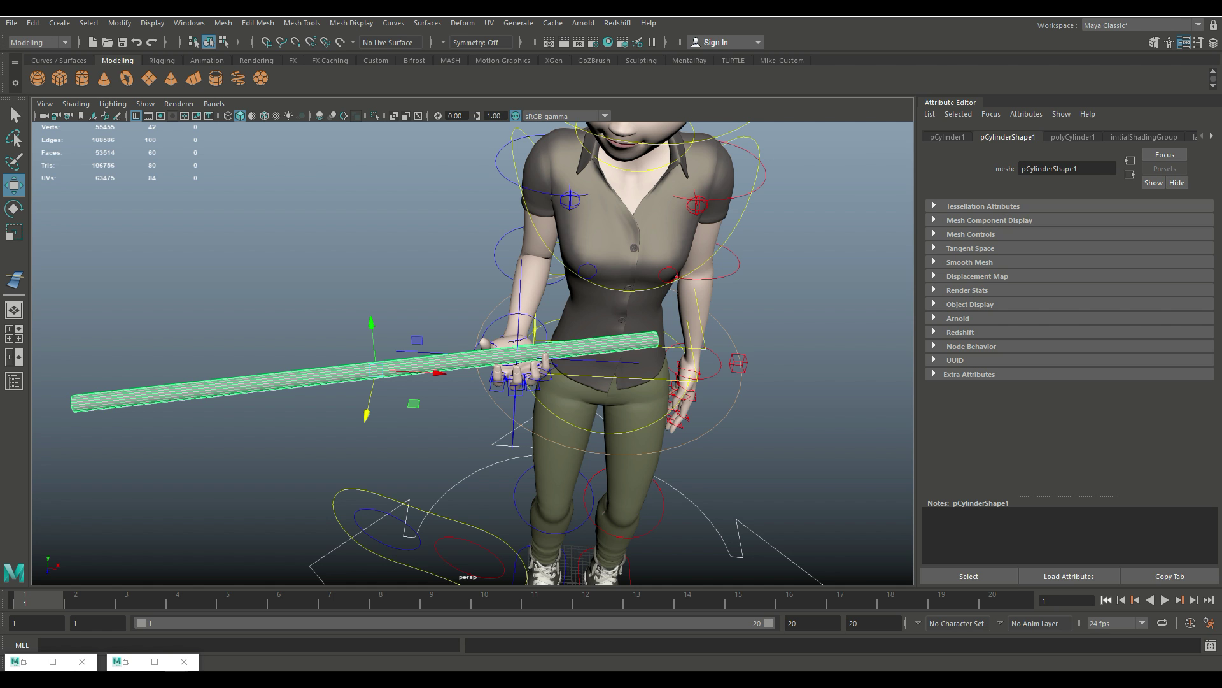
Play the animation to check the stick follows the hand, then view it from the side
left_click(1165, 599)
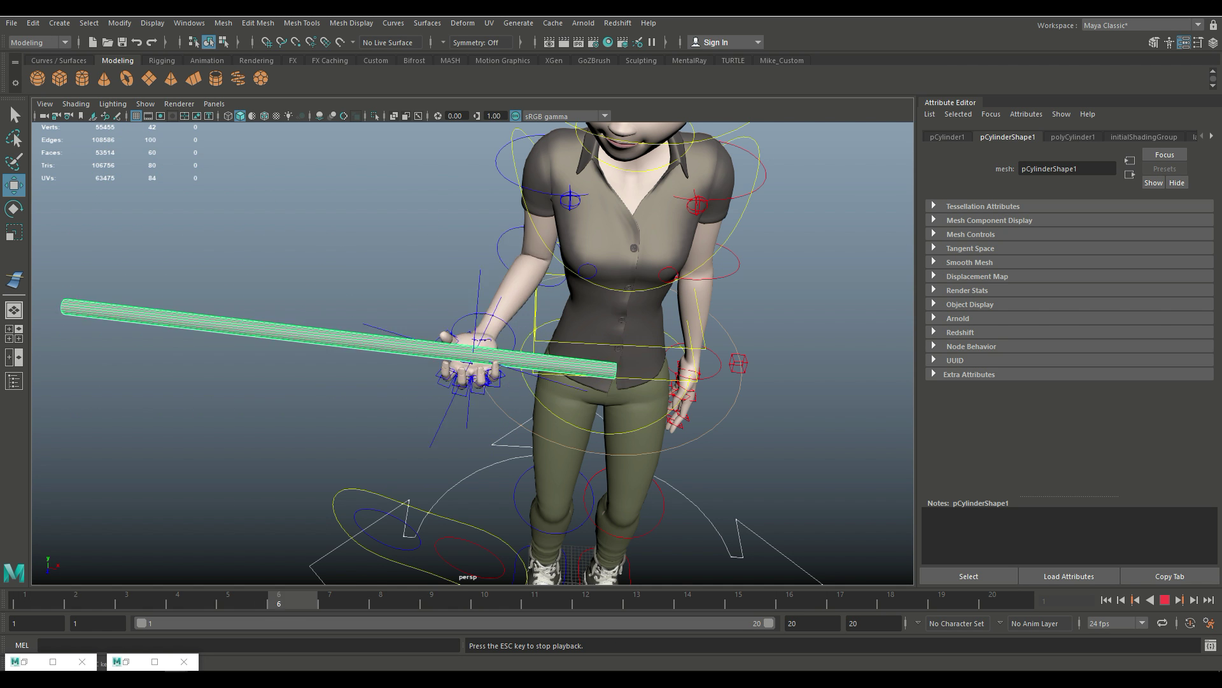
key("Escape")
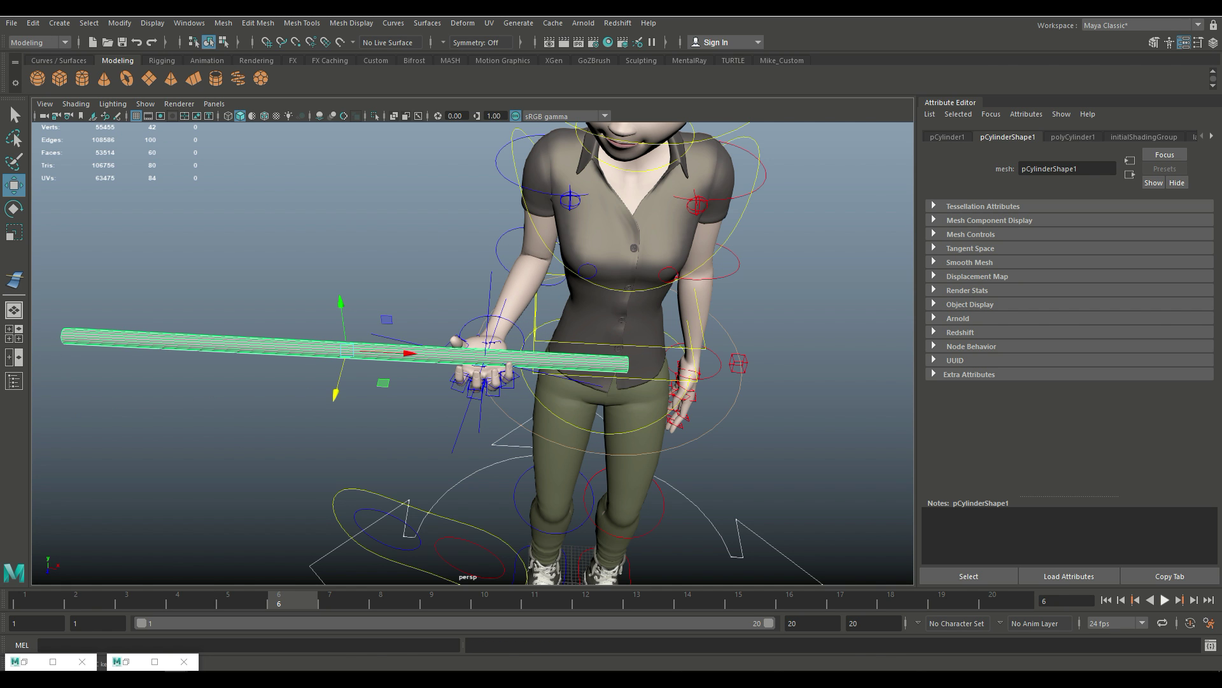
scroll(473, 353, "down", 5)
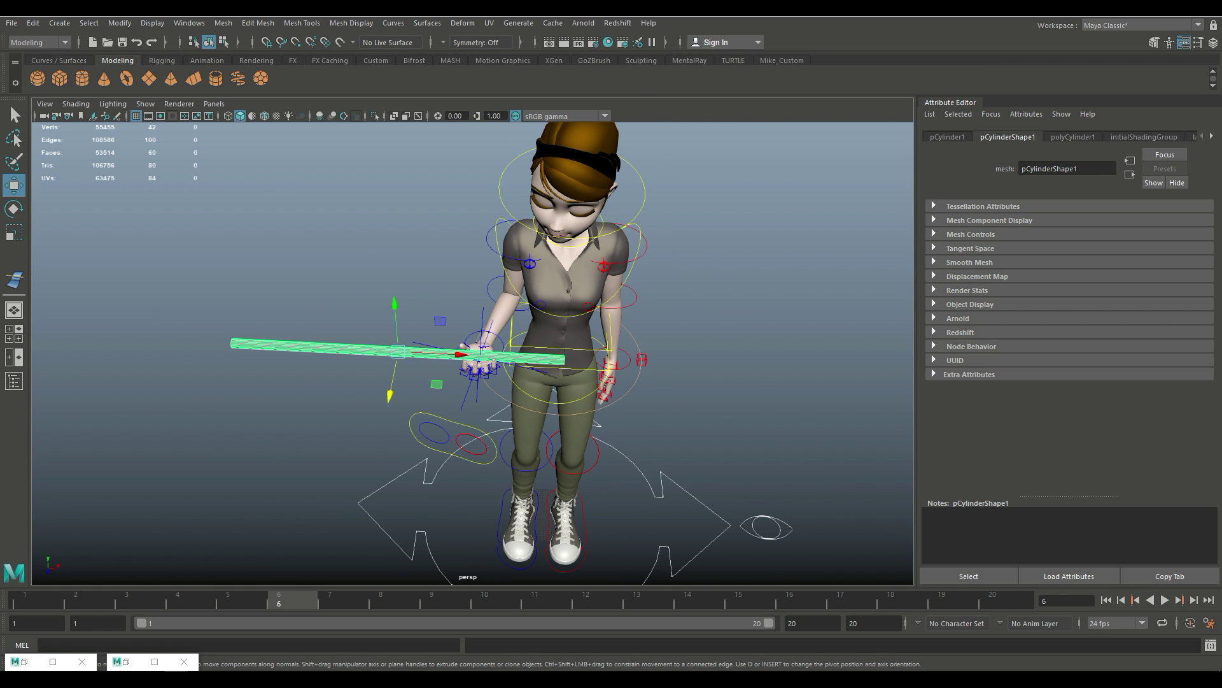
left_click_drag(472, 353, 519, 376, "alt")
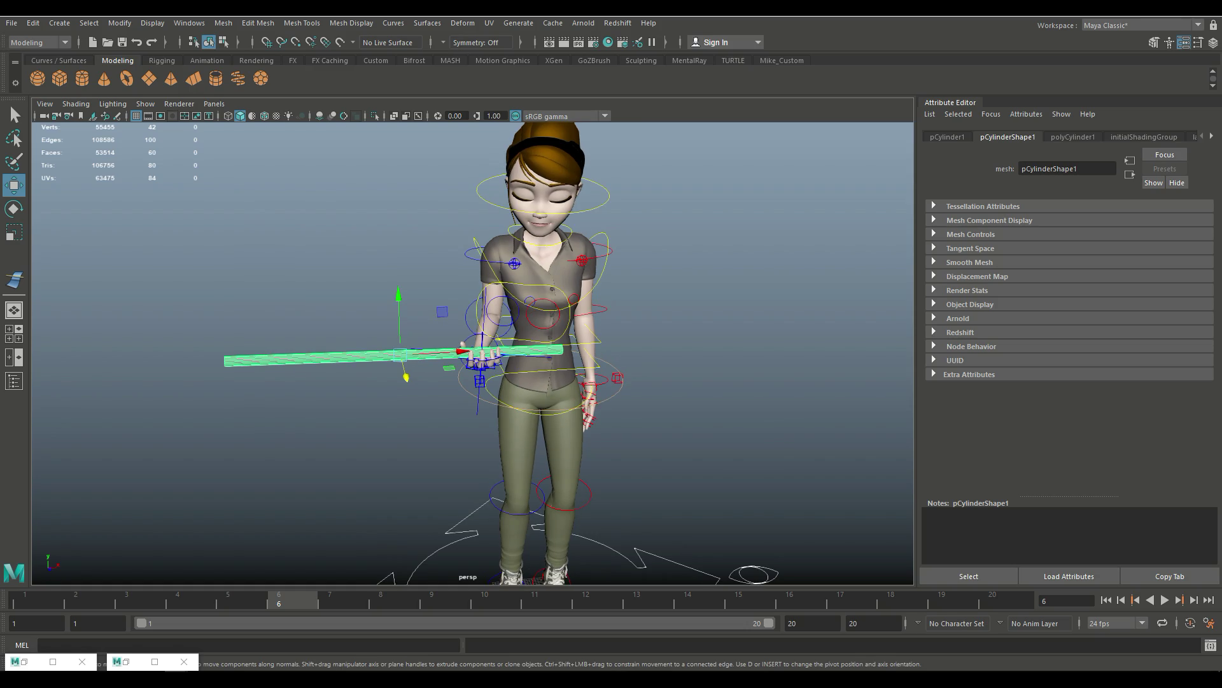